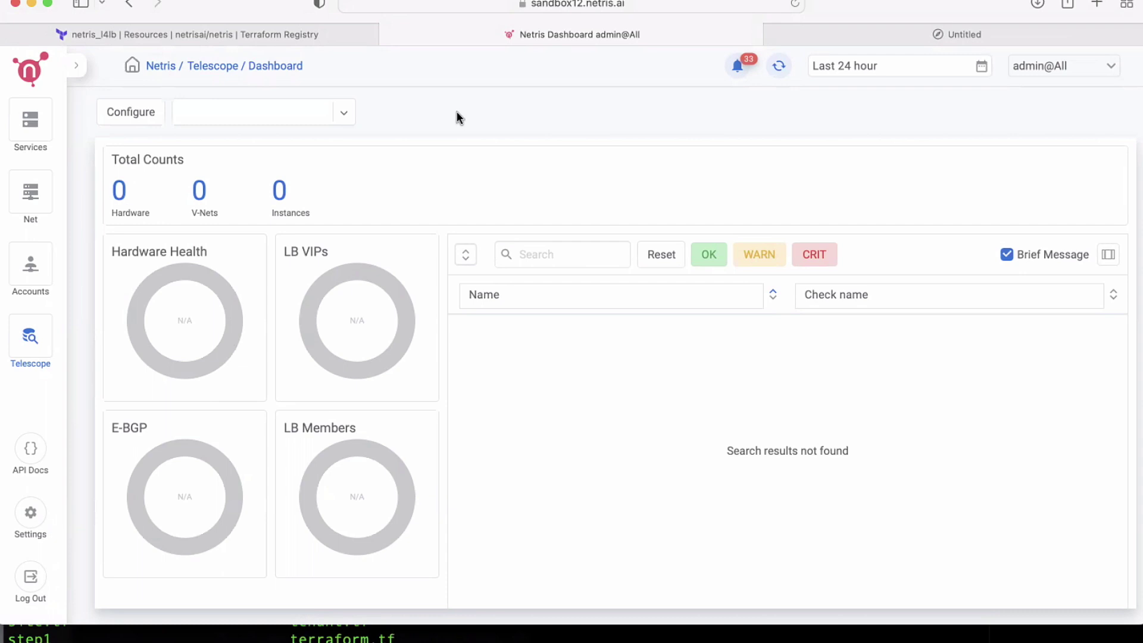
Step: Draft a new site named 'dffd' with public ASN 123, then cancel it
mouse_move(54, 205)
click(105, 287)
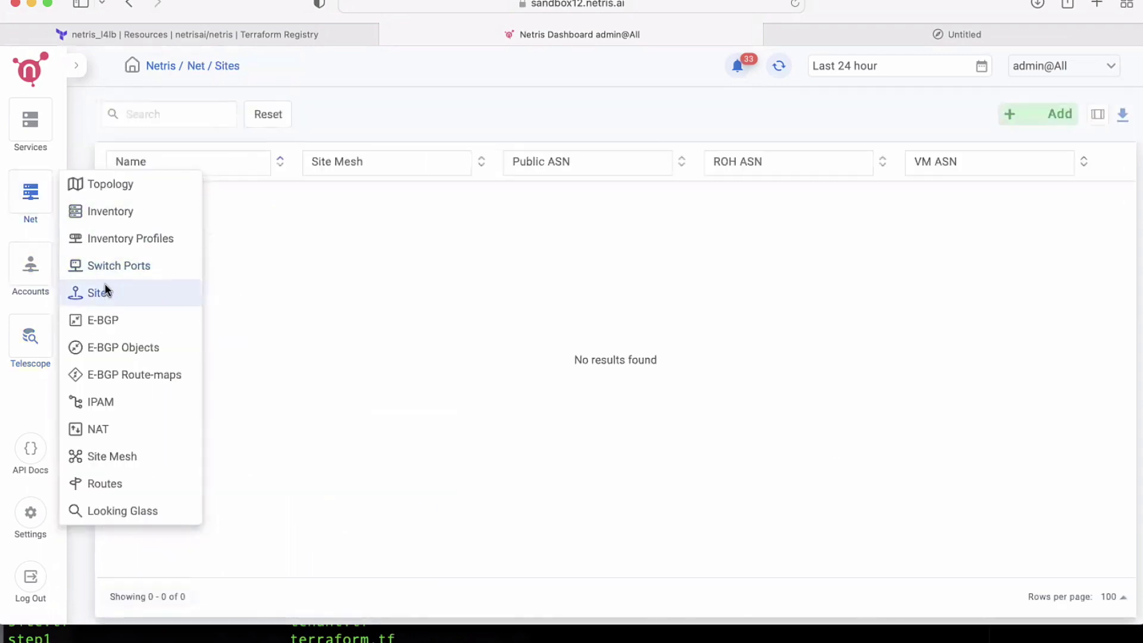
click(1008, 115)
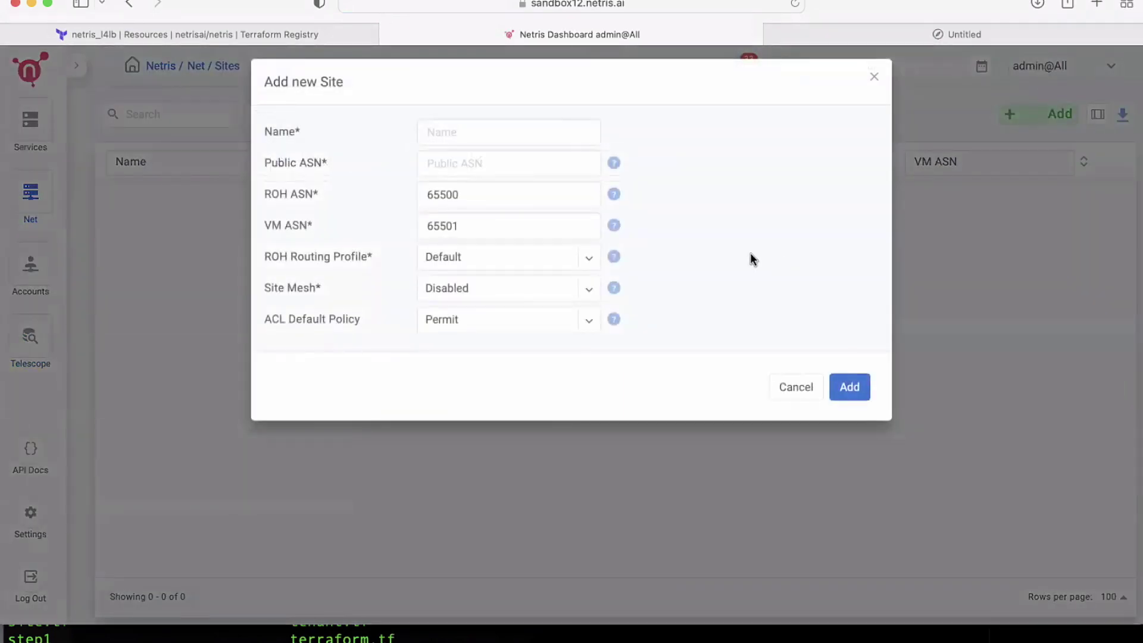
click(566, 132)
text(dffd)
click(546, 156)
text(123)
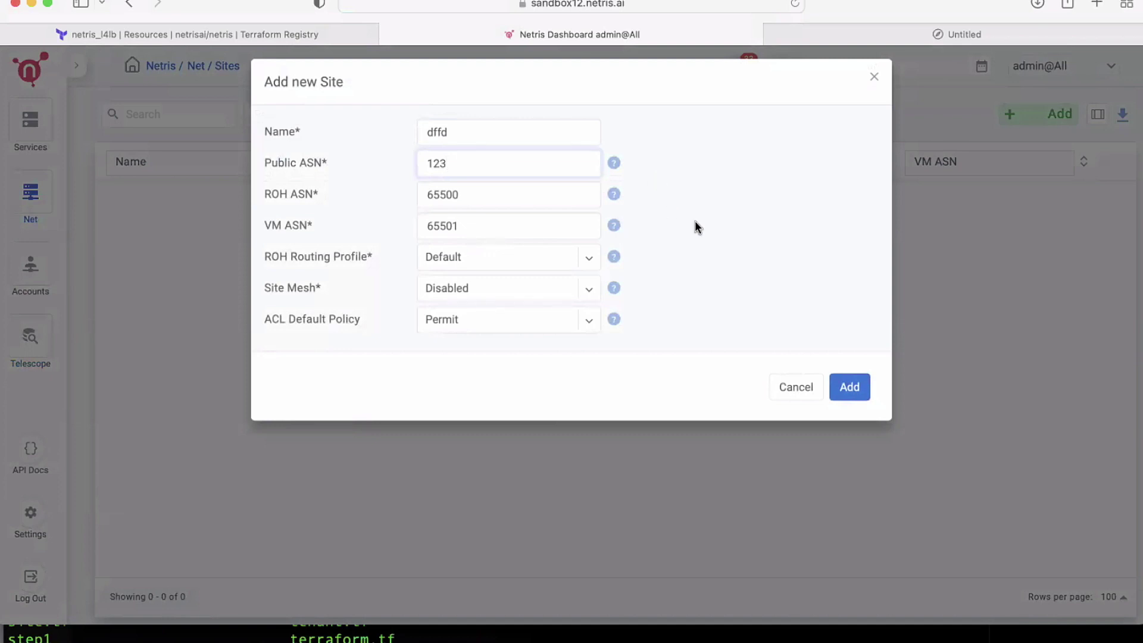
click(801, 391)
mouse_move(56, 197)
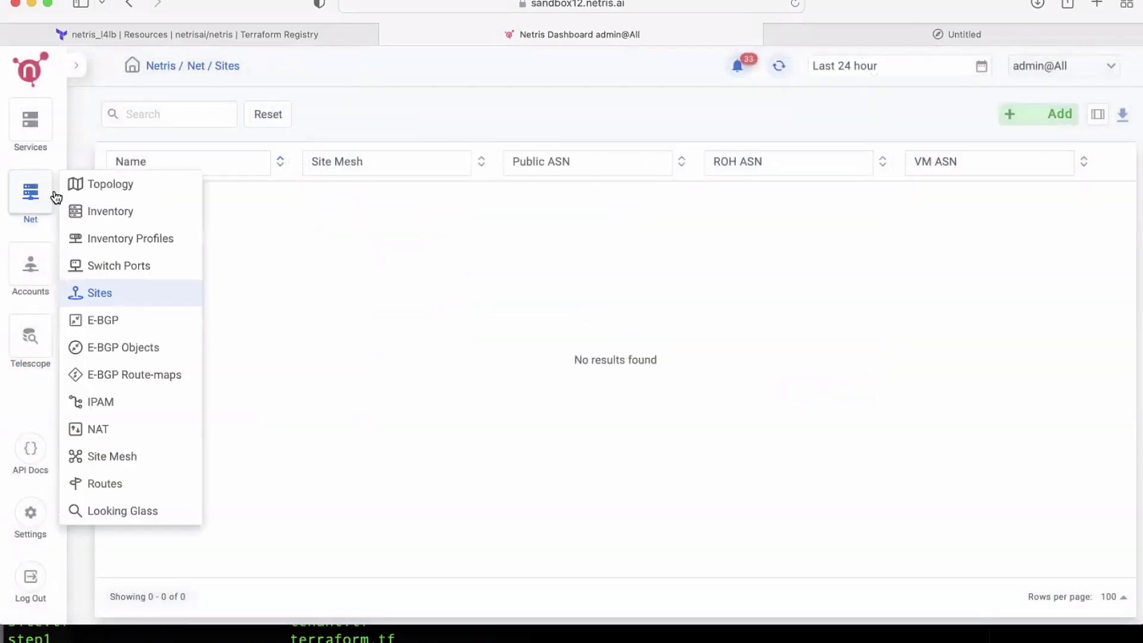
Step: Open Net > IPAM and cancel the Add Allocation form without creating anything
click(113, 404)
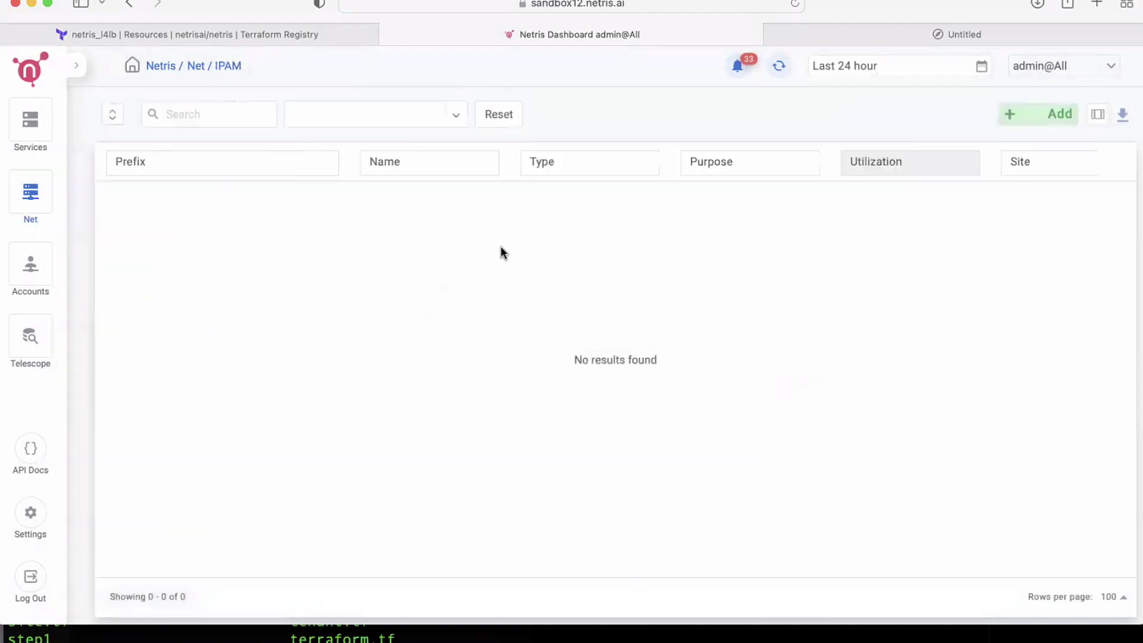
click(1016, 114)
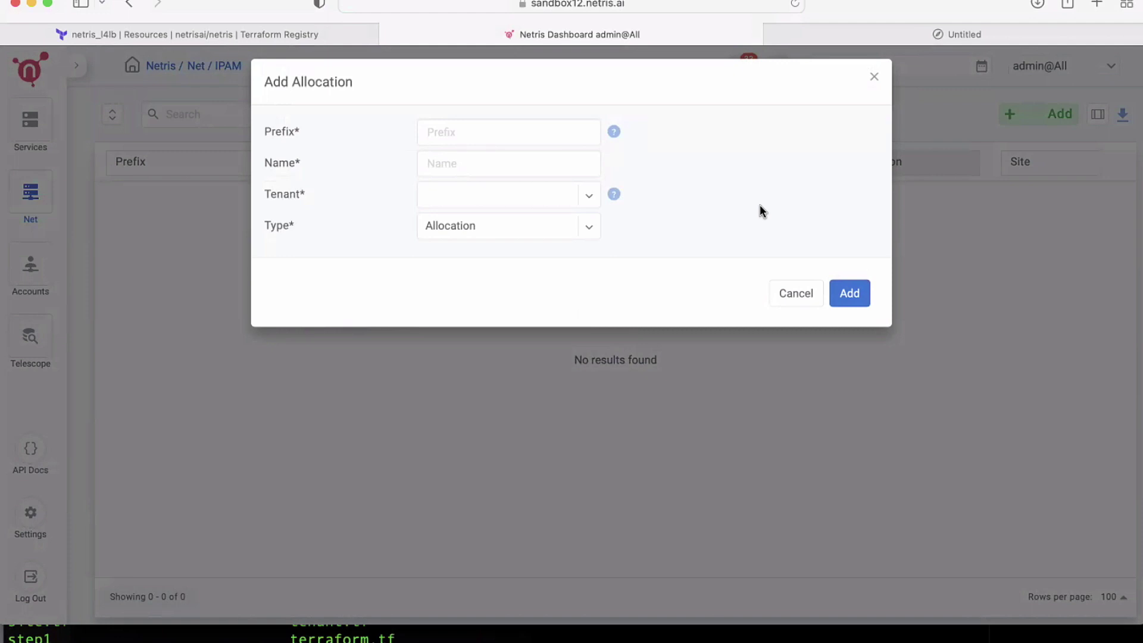
click(798, 297)
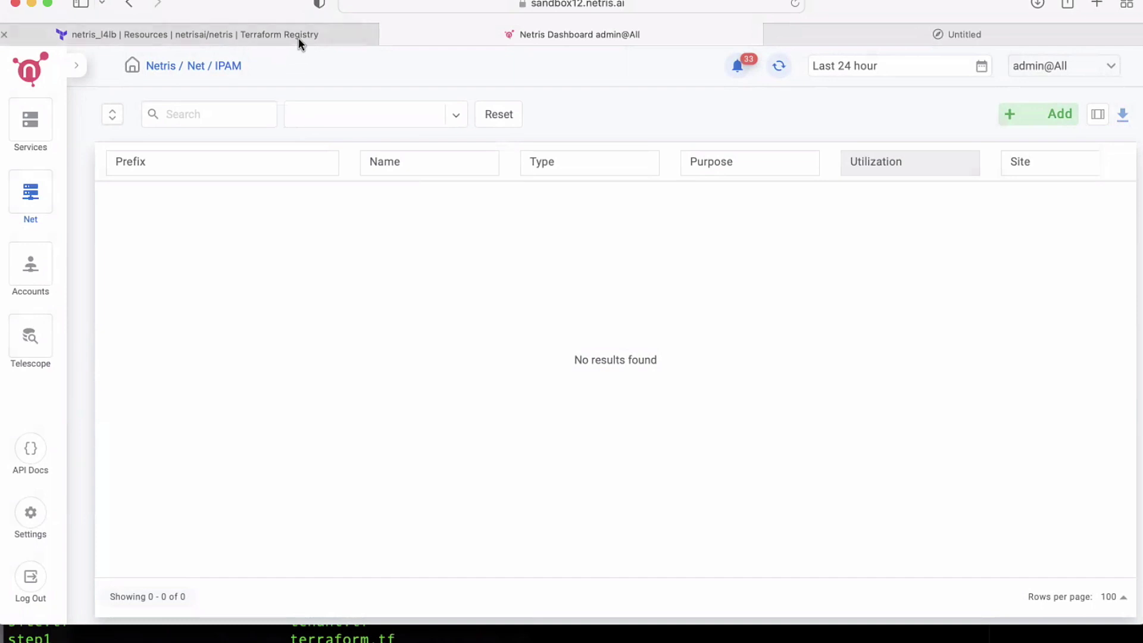
Step: Review the netris_l4lb example configuration in the Terraform Registry, then bring the netops terminal forward
mouse_move(298, 38)
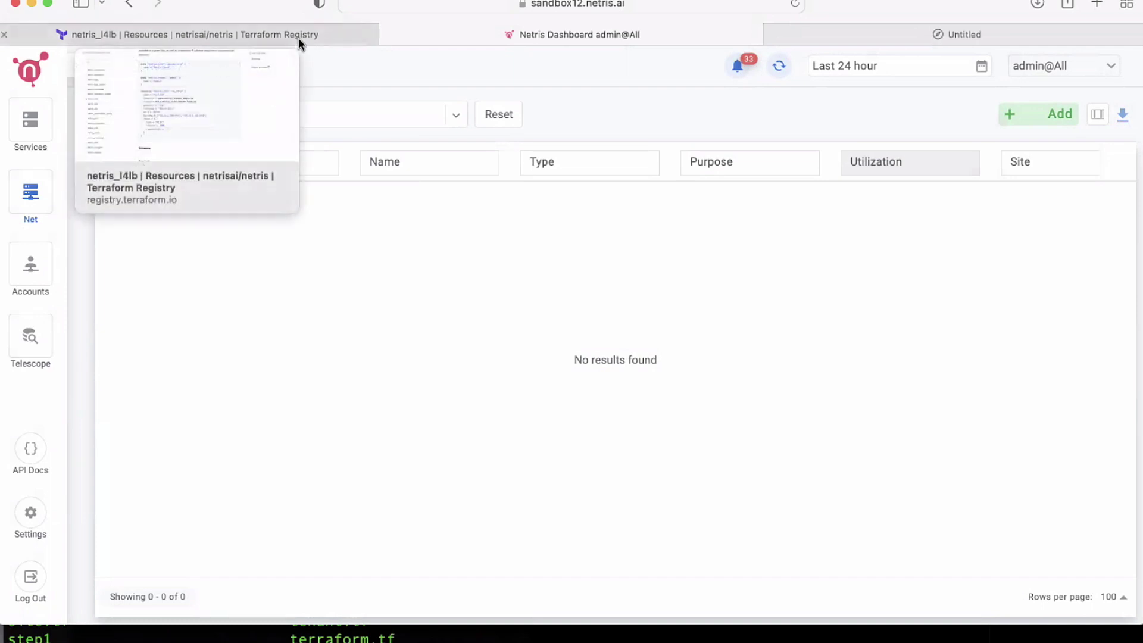
click(299, 37)
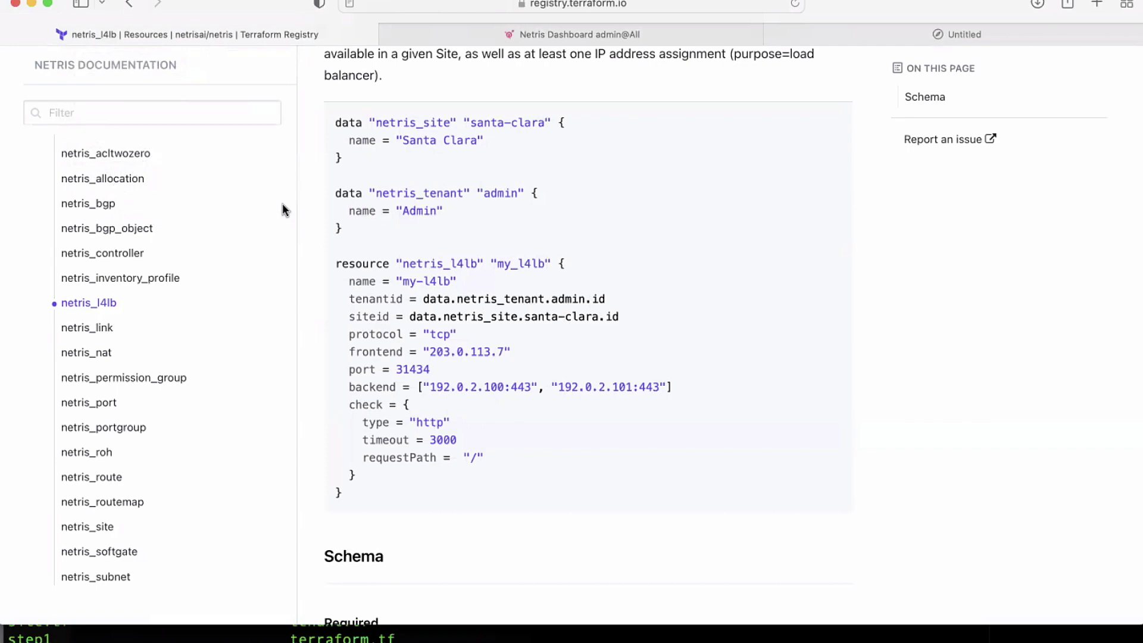
scroll(203, 395, up, 3)
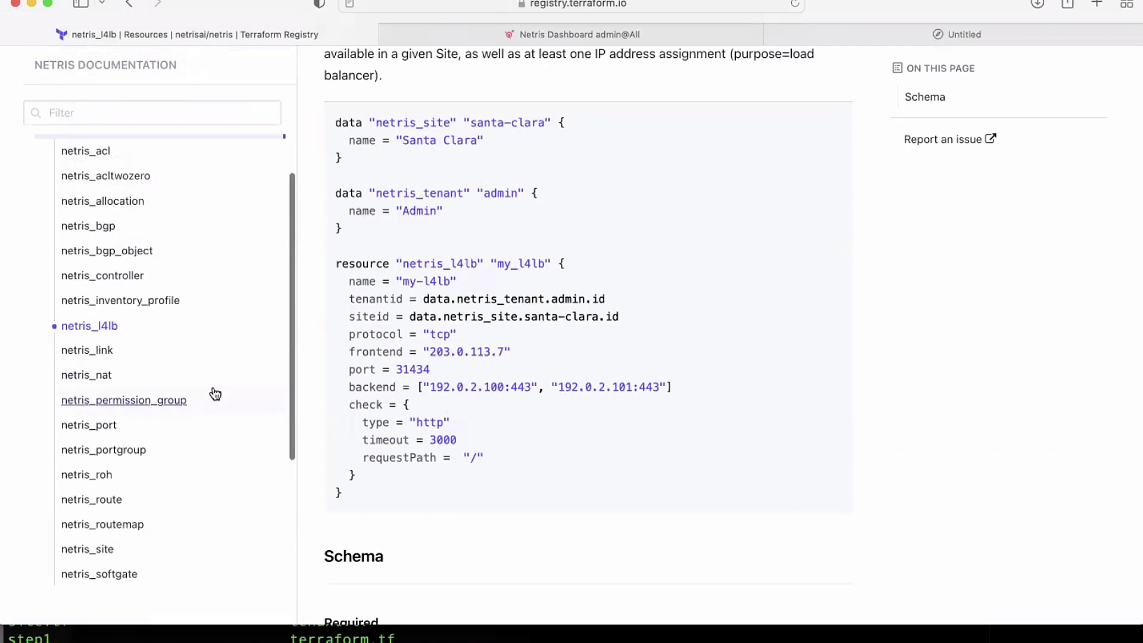
scroll(191, 191, up, 5)
scroll(195, 196, down, 1)
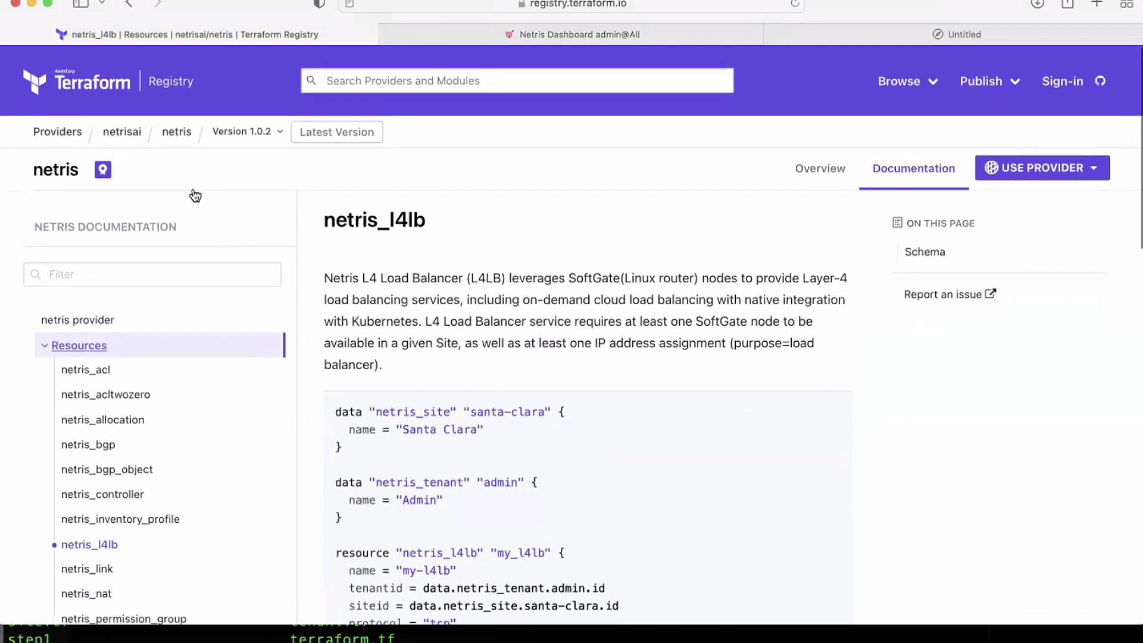
scroll(244, 253, down, 3)
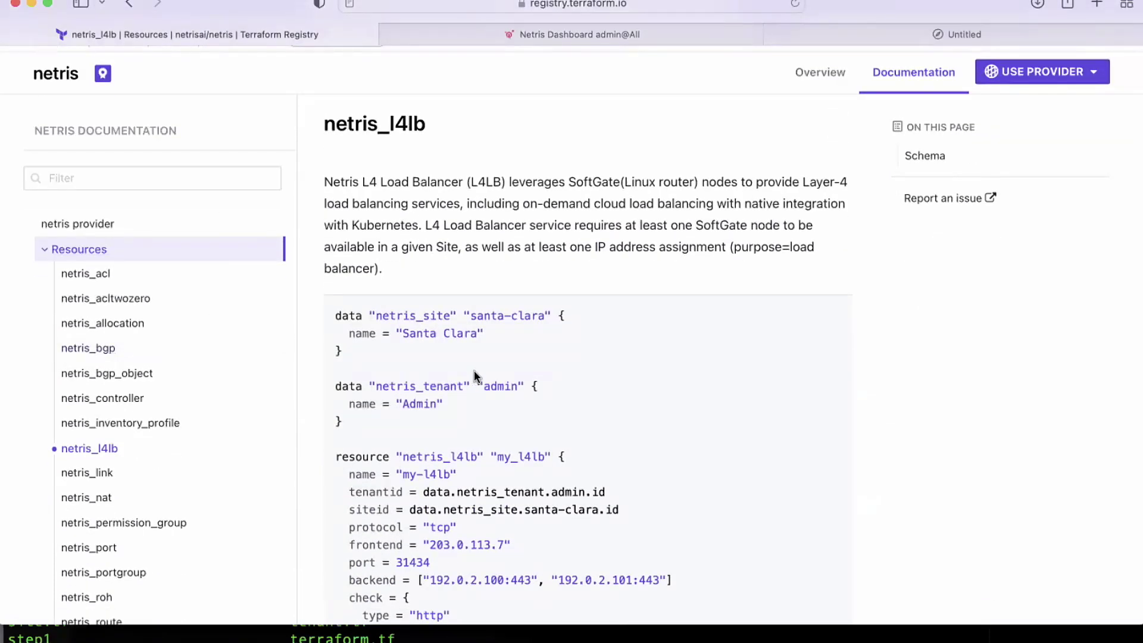
scroll(768, 307, down, 5)
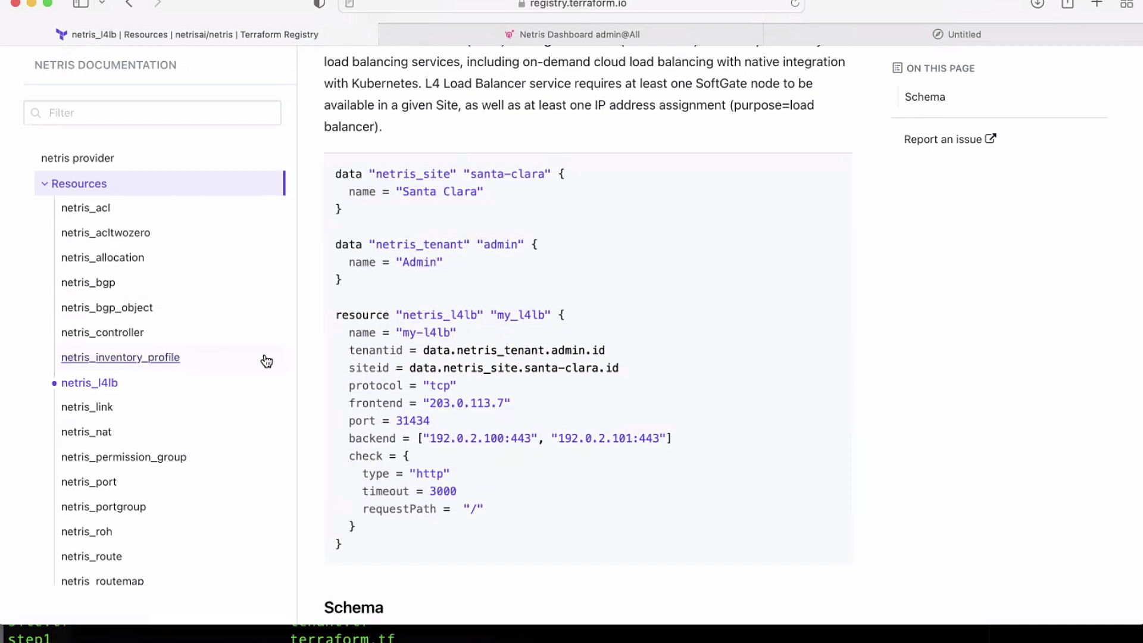
click(450, 36)
click(413, 636)
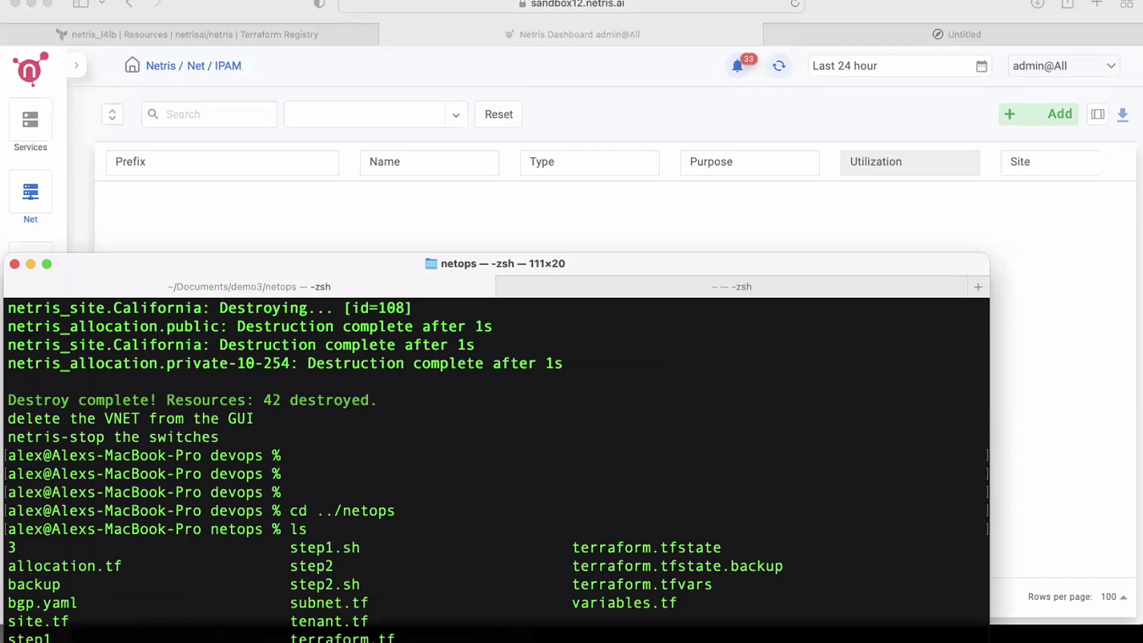
Step: Run terraform apply in netops and approve it with 'yes', creating 16 resources
key(Return)
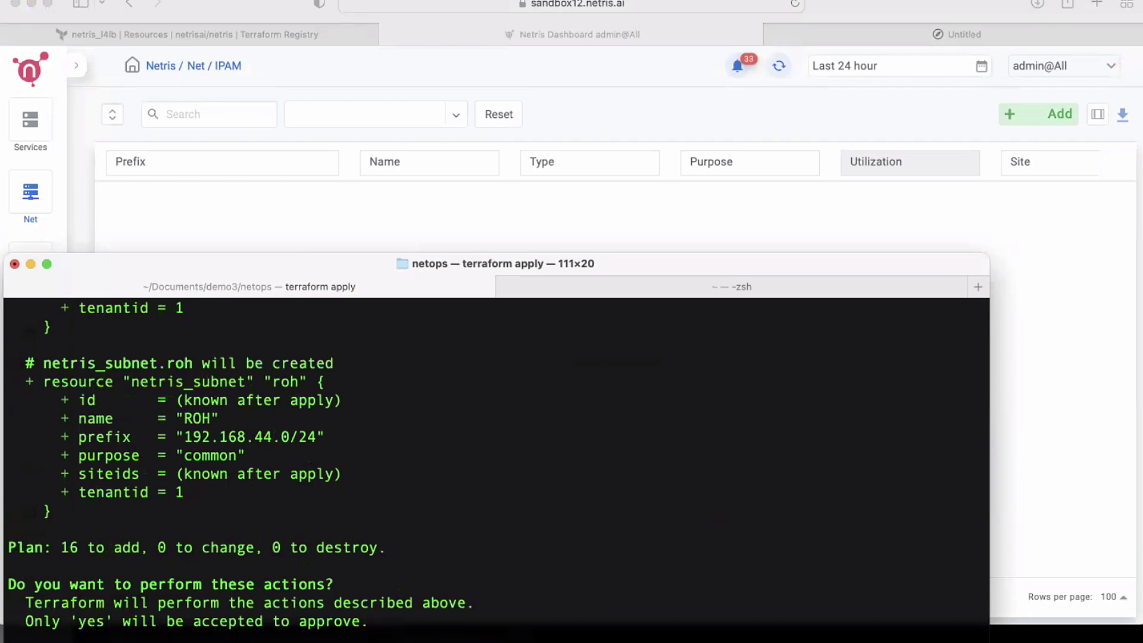
text(yes)
key(Return)
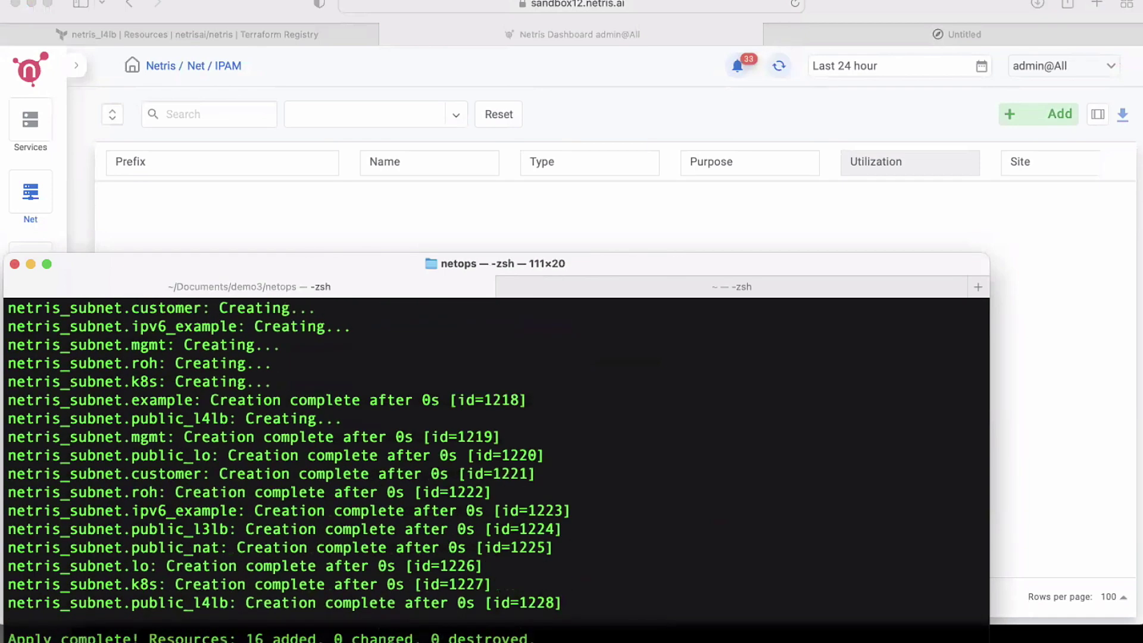
click(359, 230)
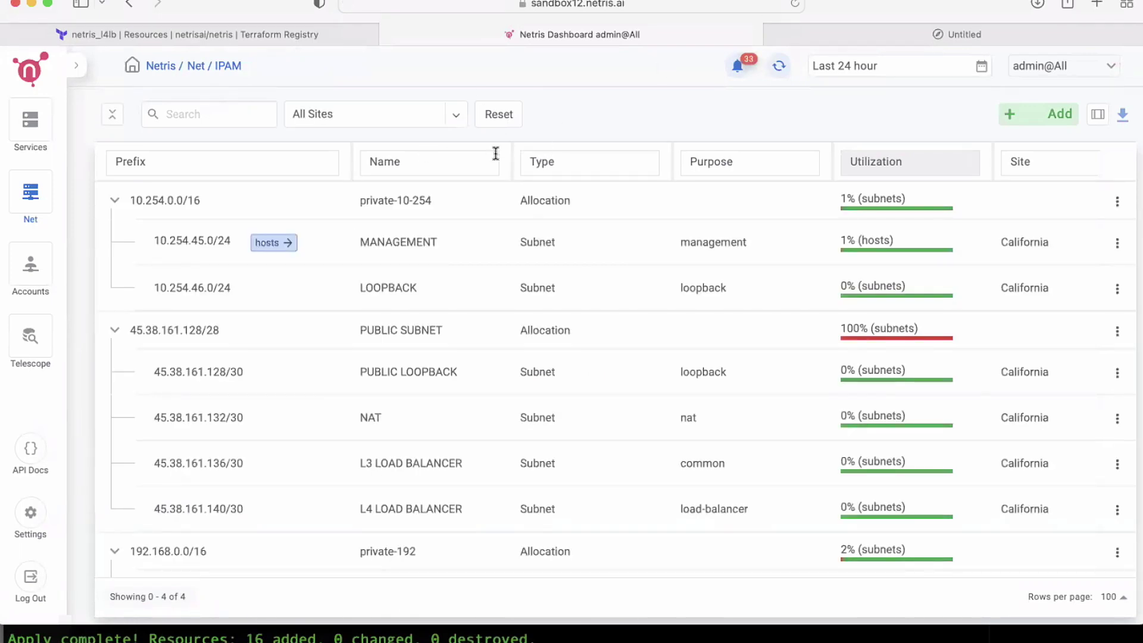
click(114, 119)
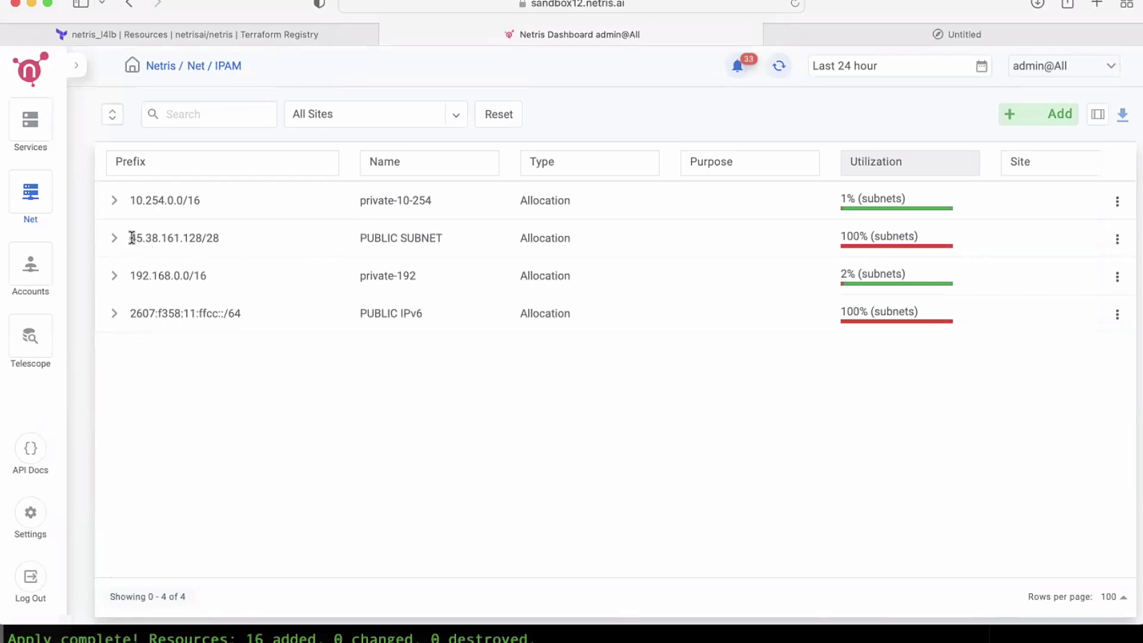
drag(134, 238, 236, 248)
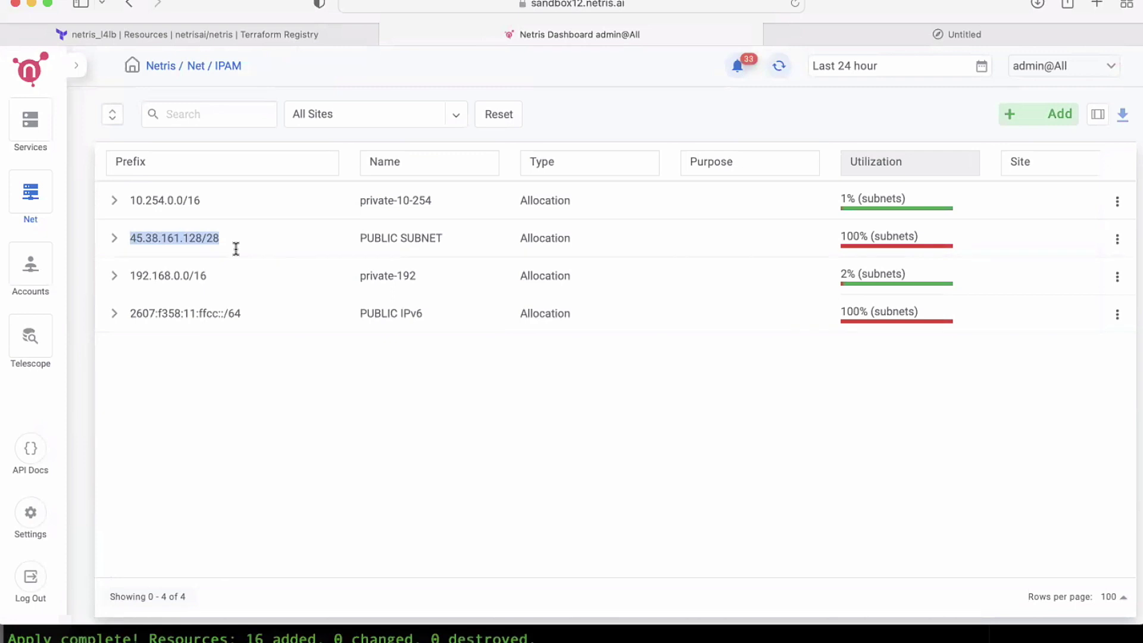
double_click(170, 198)
click(132, 134)
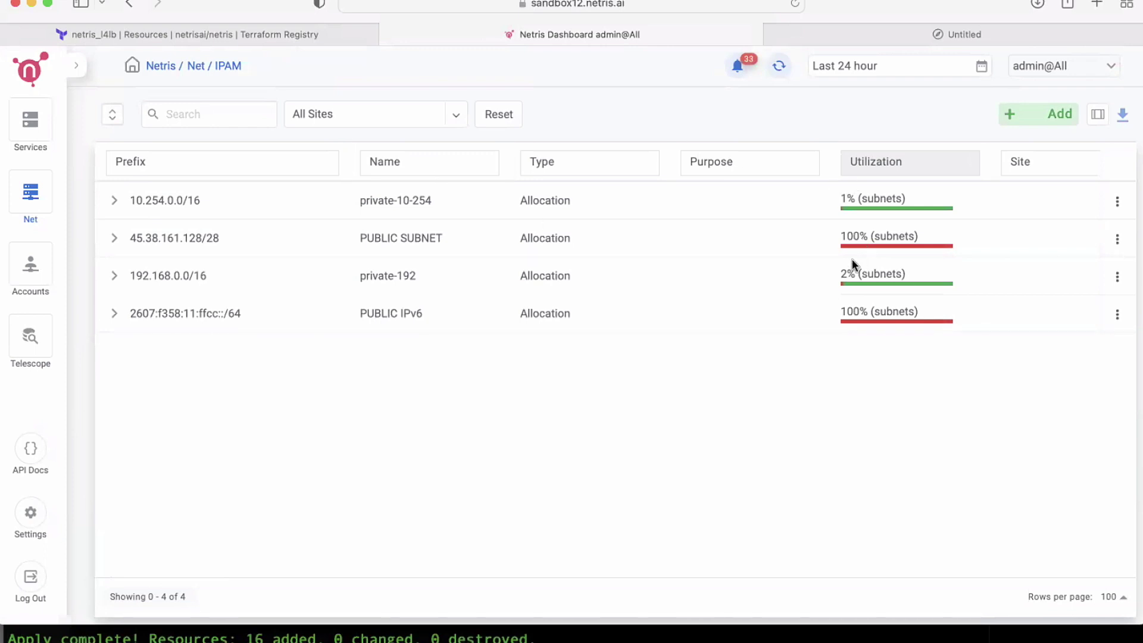
click(110, 119)
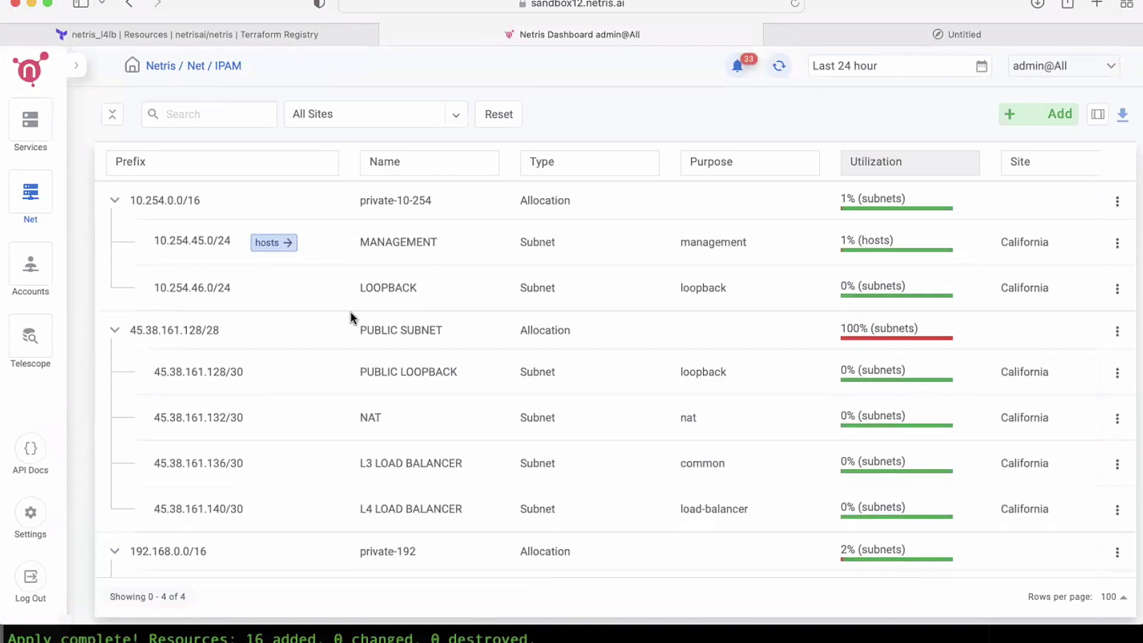
double_click(388, 242)
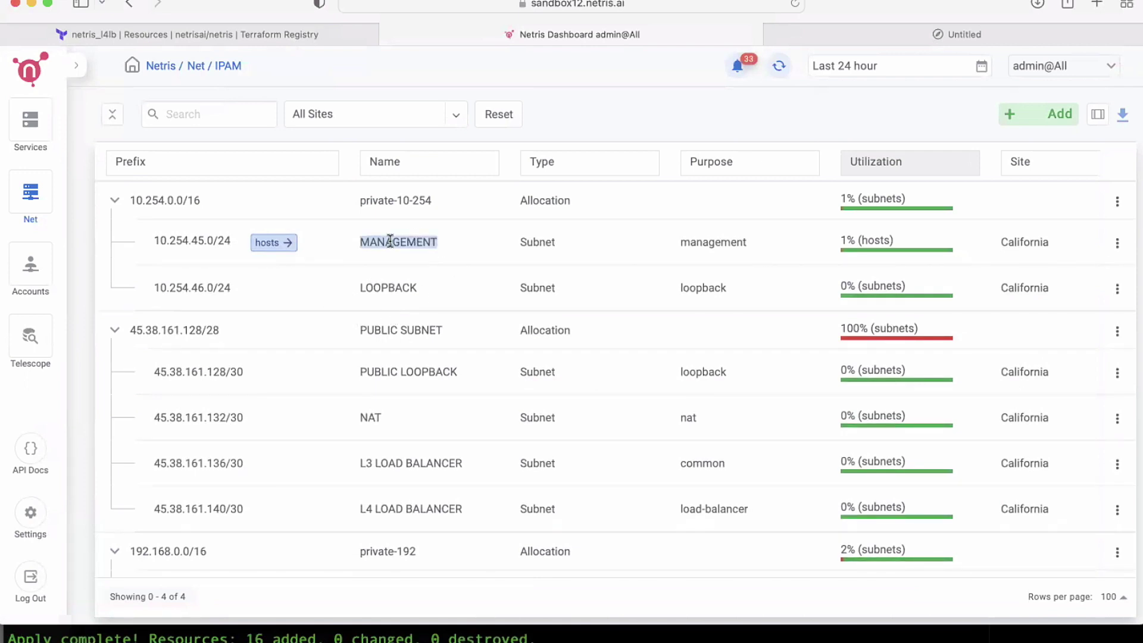
click(520, 239)
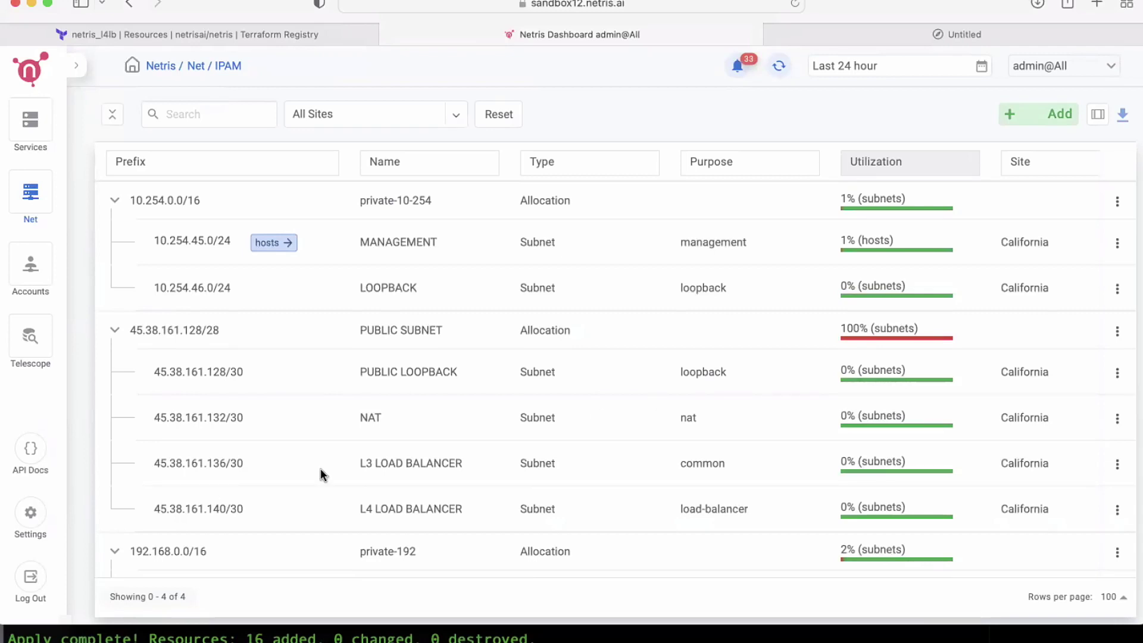
Step: Highlight the 45.38.161.140/30 prefix and its L3 LOAD BALANCER purpose in IPAM
triple_click(183, 510)
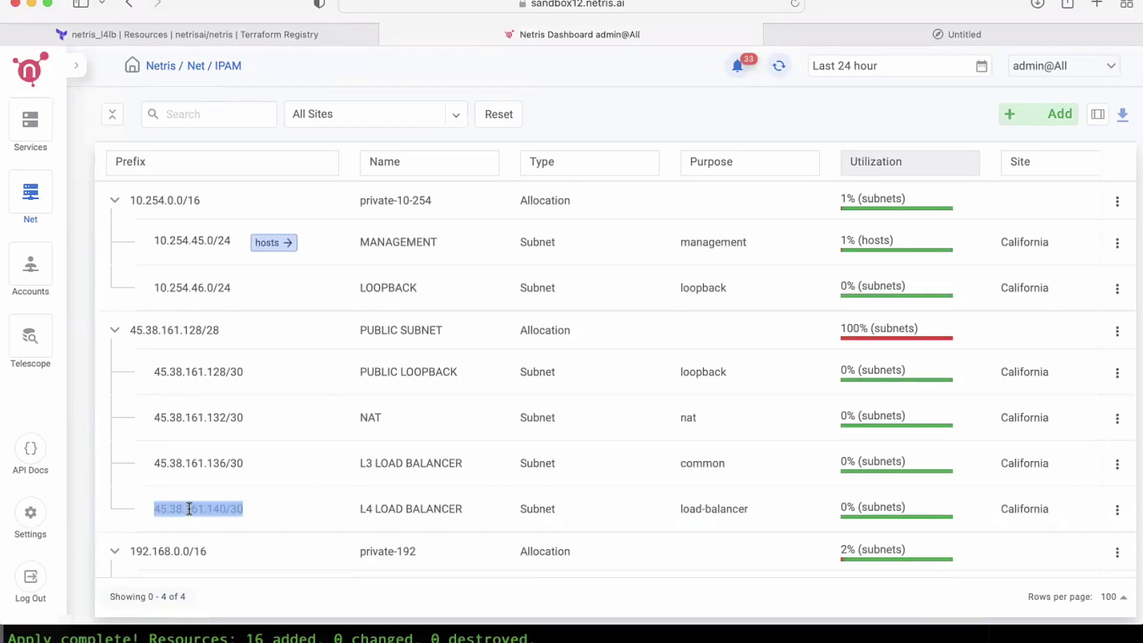
click(681, 479)
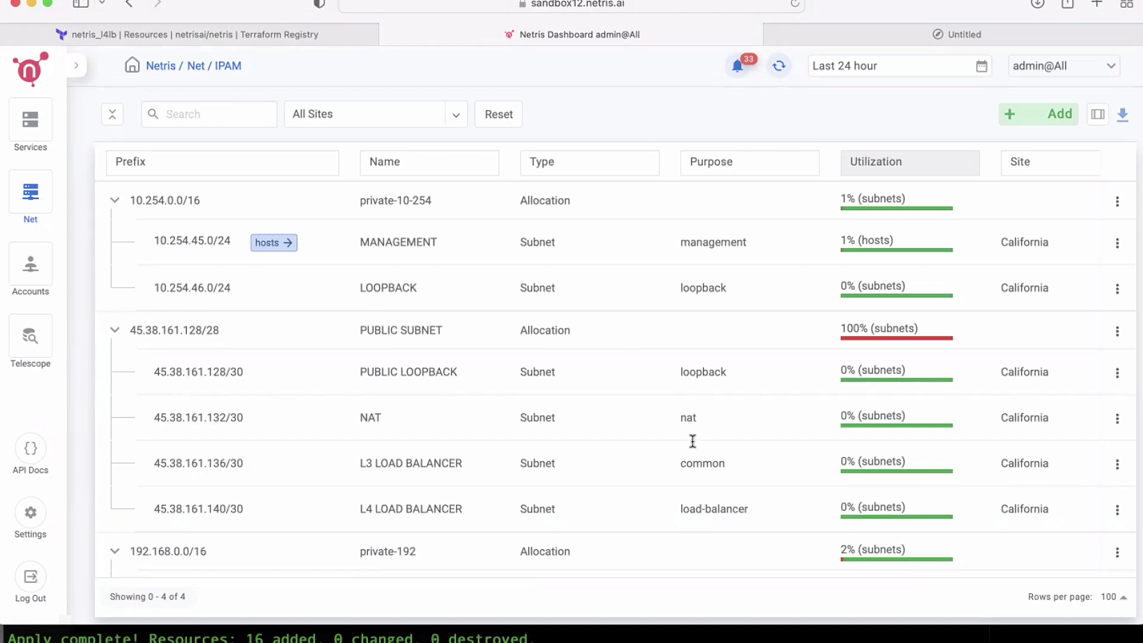
double_click(690, 465)
click(649, 460)
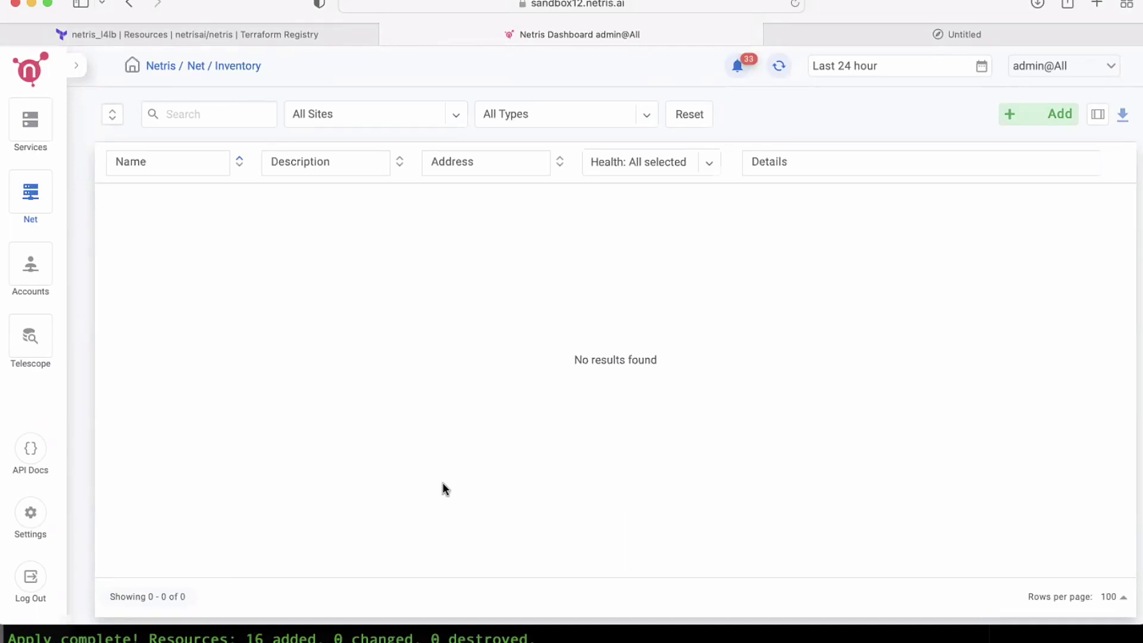
Step: Run ./step2.sh and approve the Terraform plan with 'yes', adding 26 resources
click(419, 638)
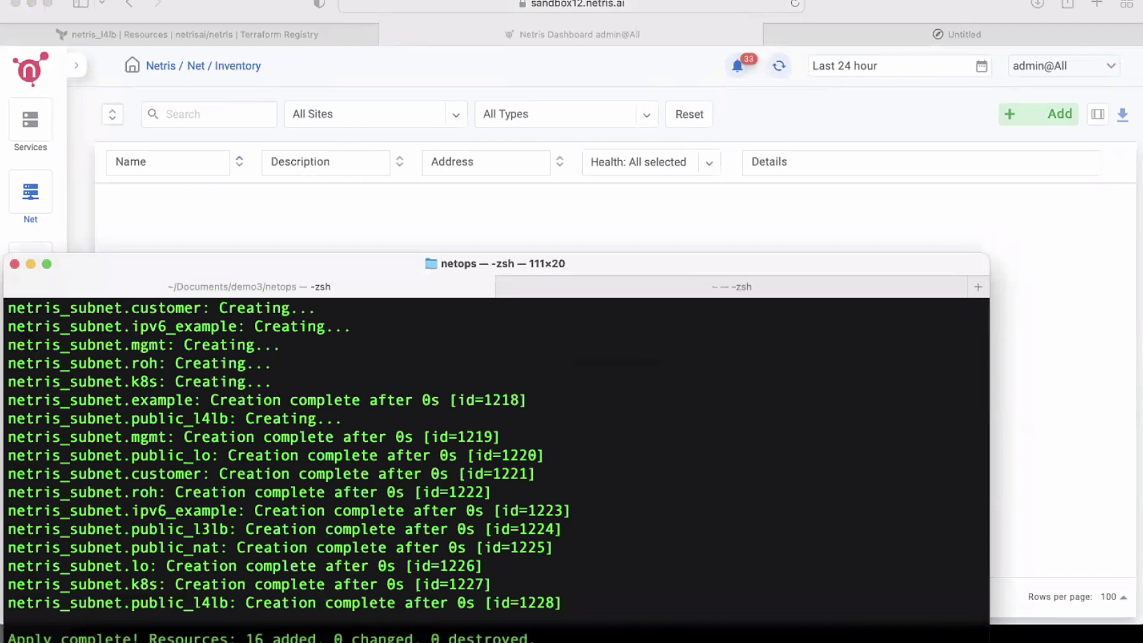
text(./step2.sh)
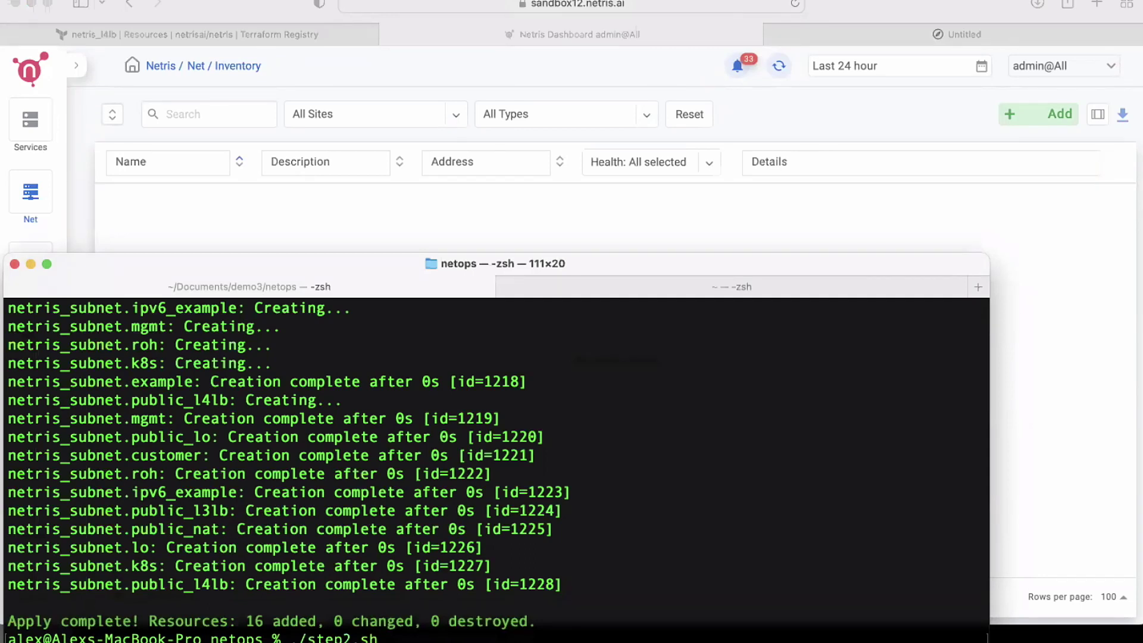
key(Return)
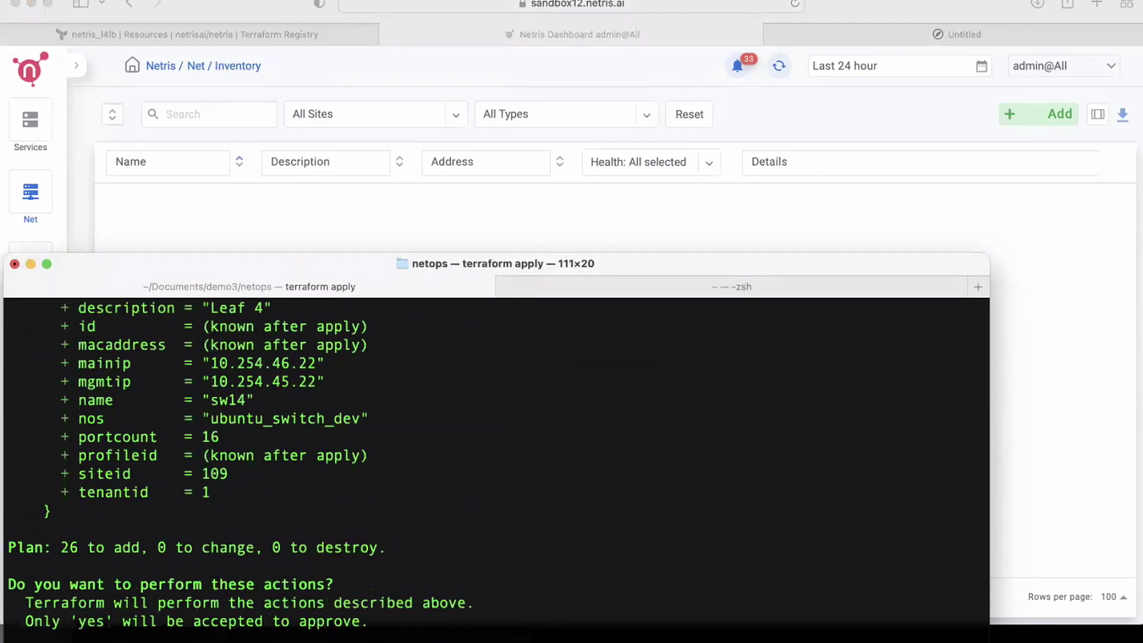
text(yes)
key(Return)
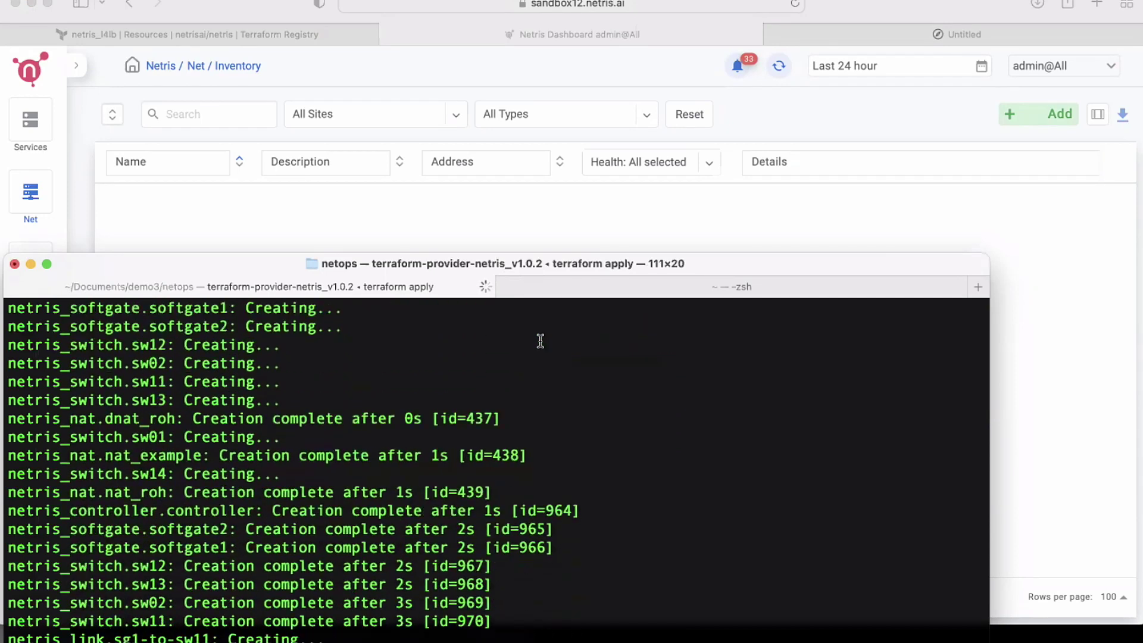
click(484, 196)
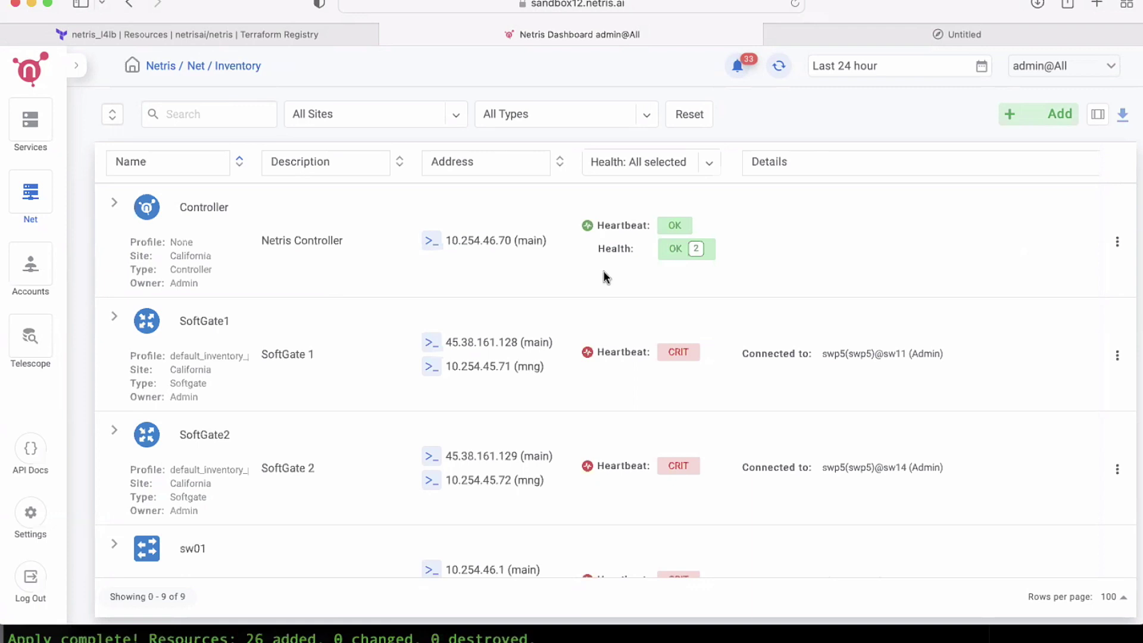
scroll(1102, 252, down, 3)
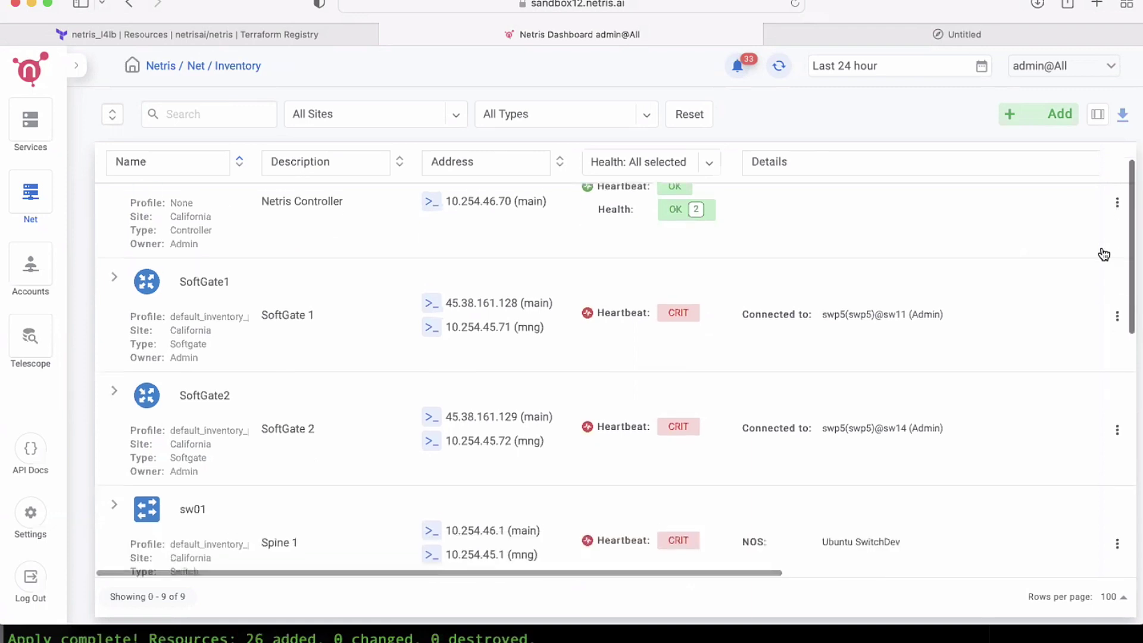
click(1113, 458)
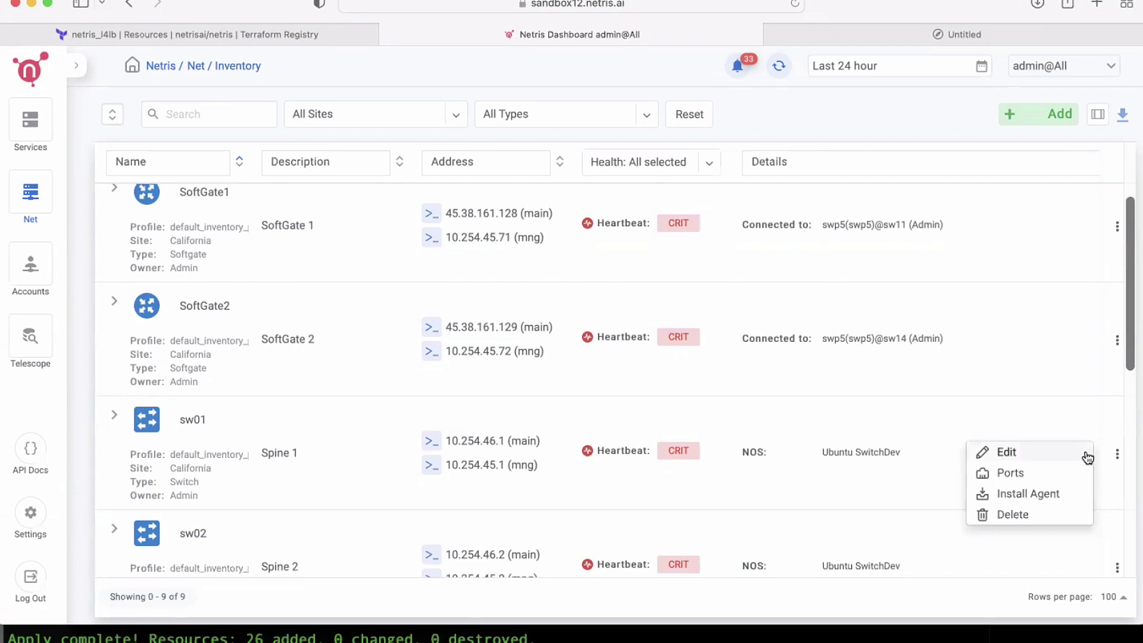
click(1070, 456)
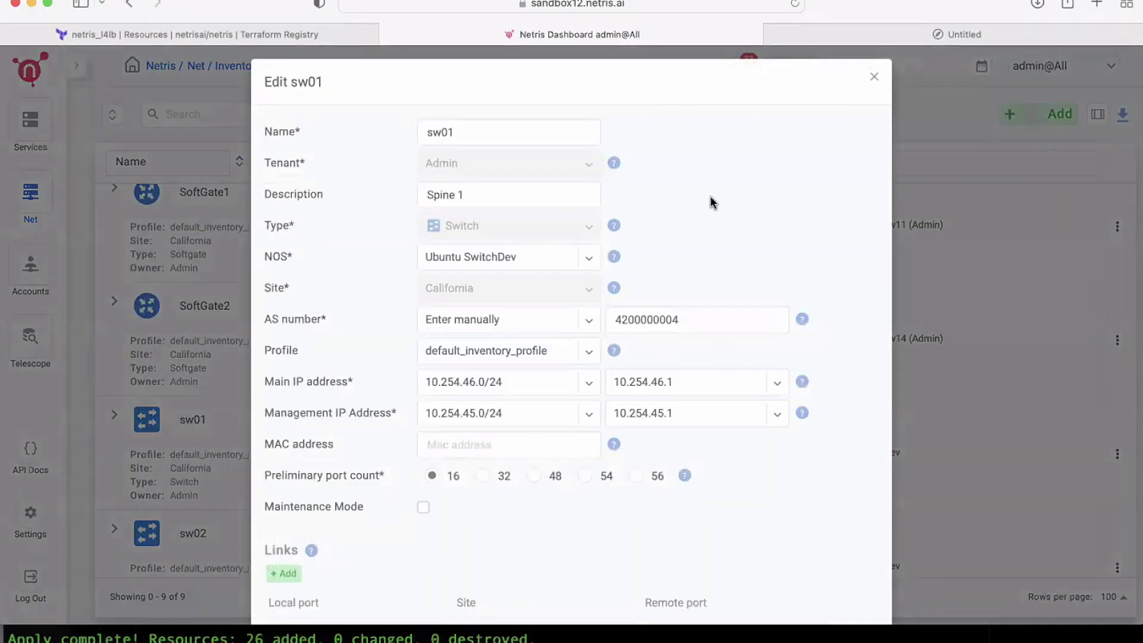
scroll(783, 203, down, 1)
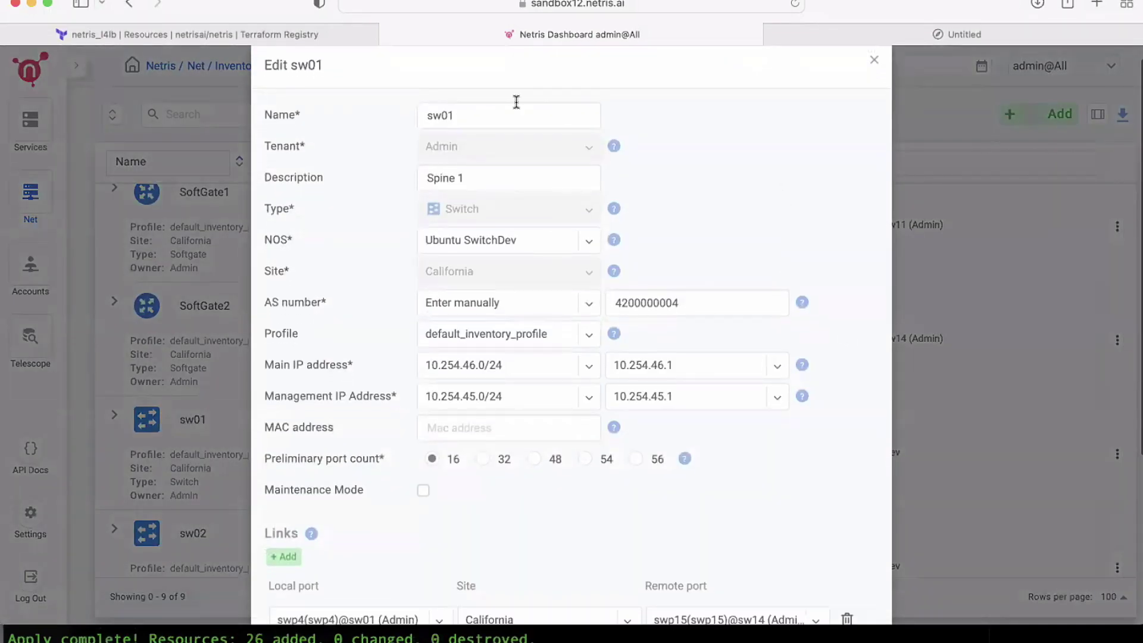
double_click(504, 176)
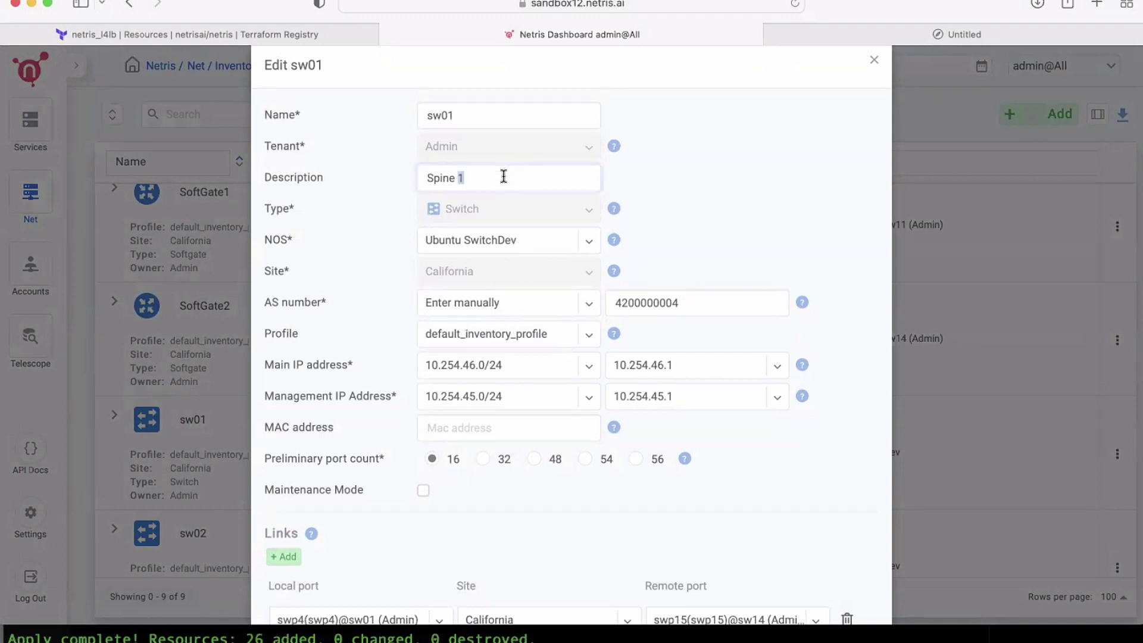
click(703, 193)
click(588, 249)
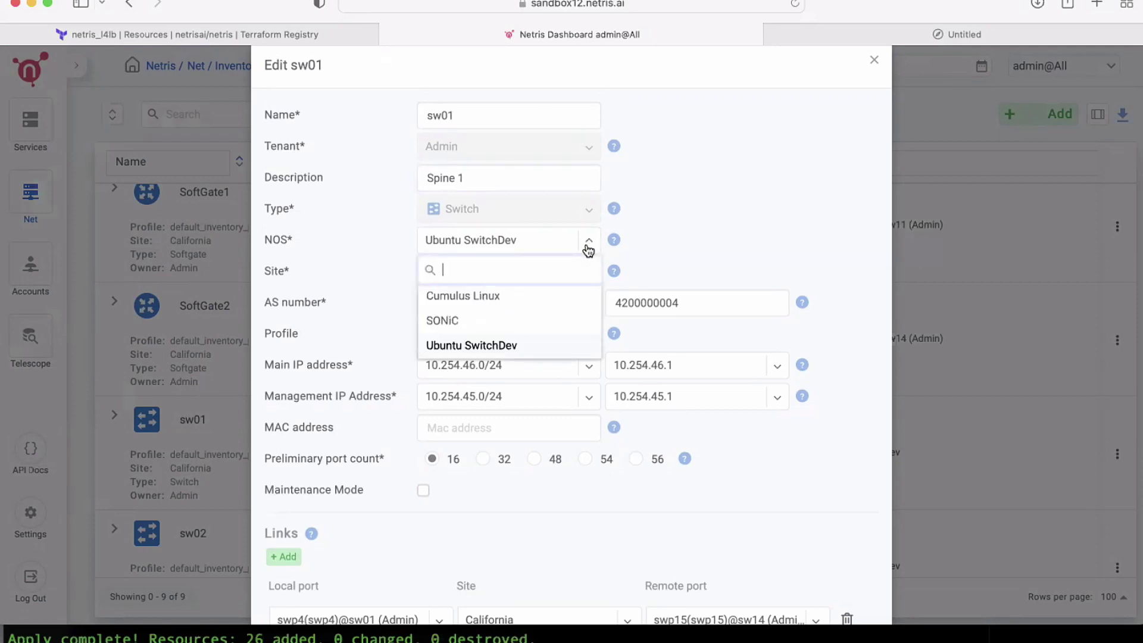
click(703, 228)
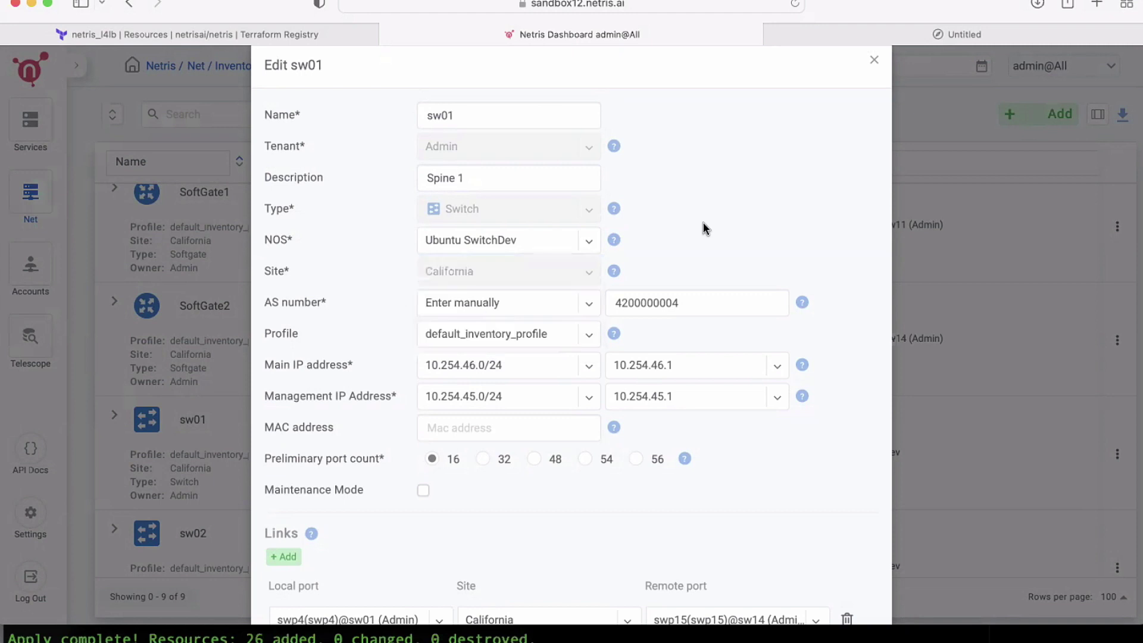
click(589, 305)
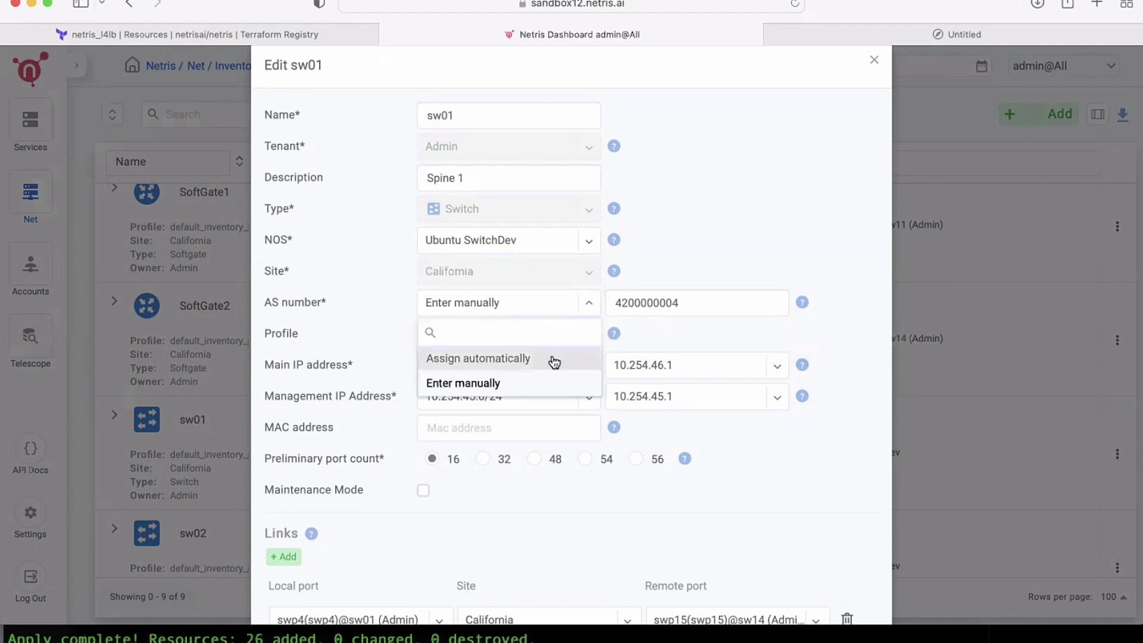
click(670, 249)
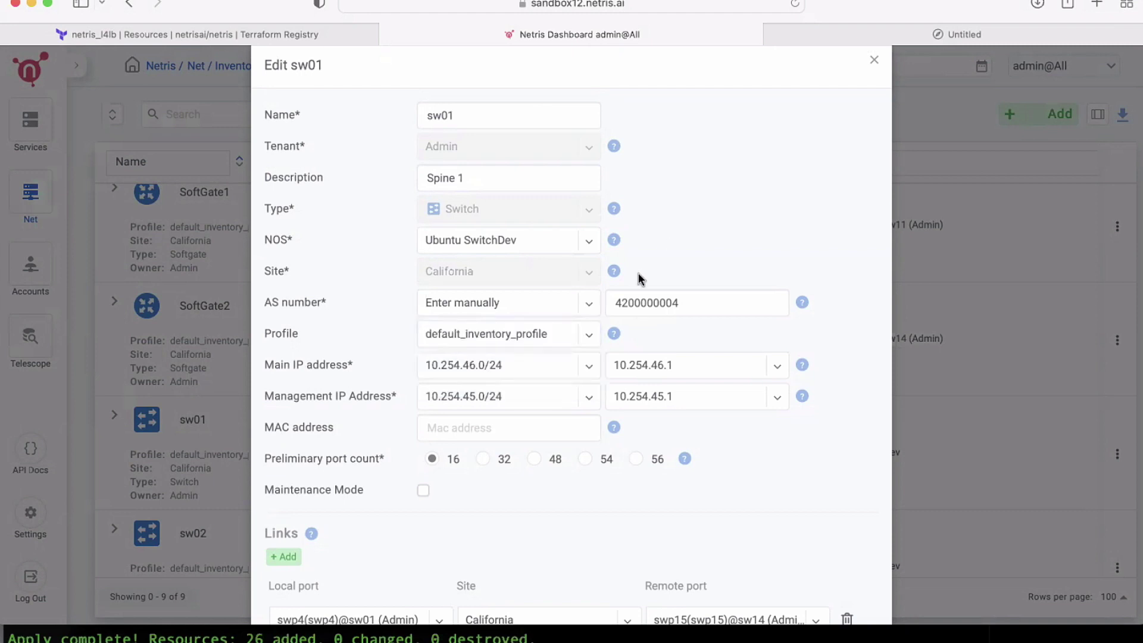
click(600, 369)
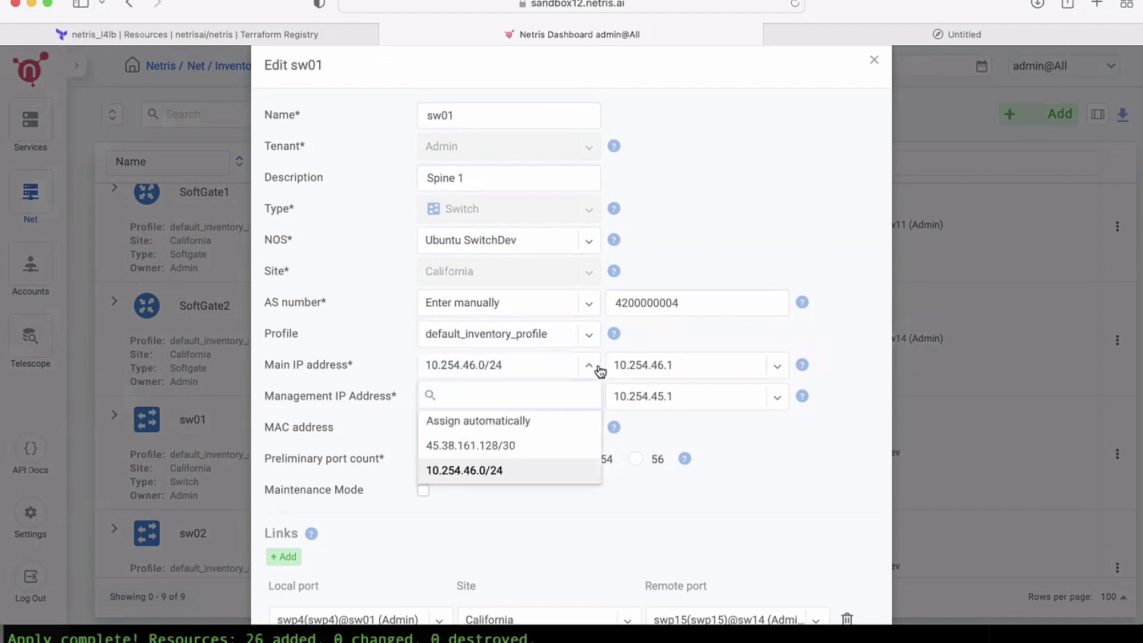
click(693, 216)
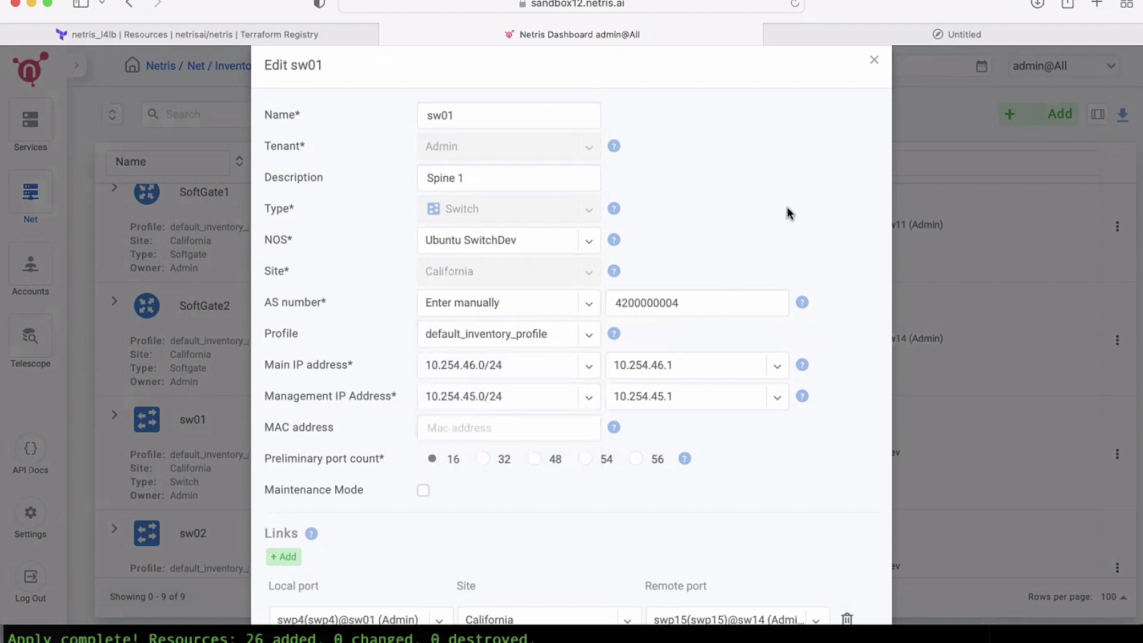
scroll(787, 212, down, 5)
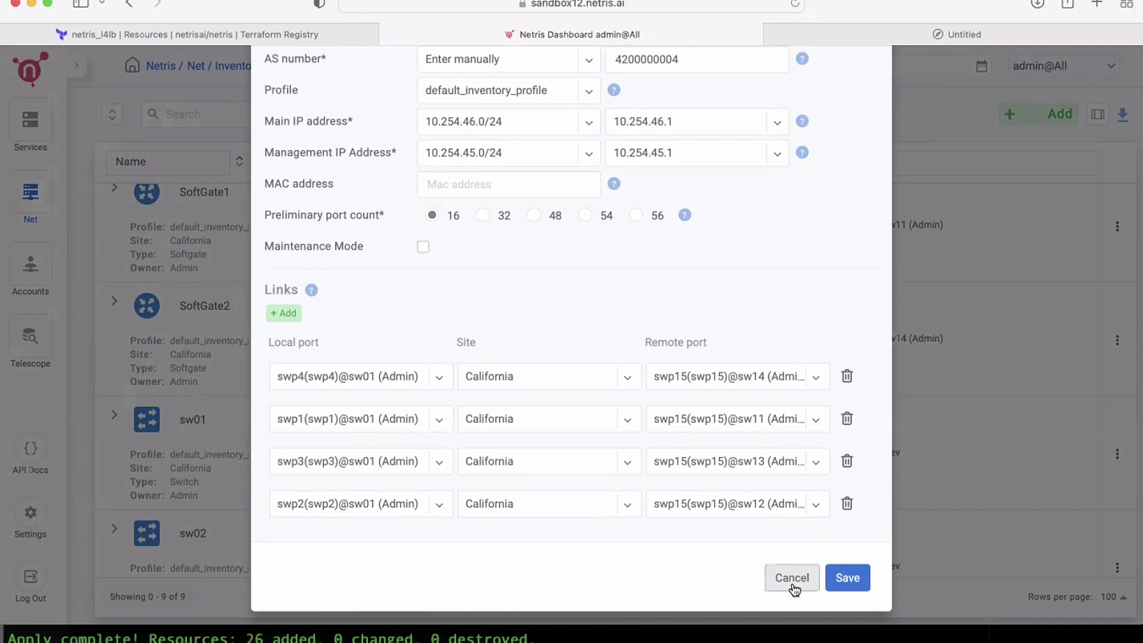
click(793, 586)
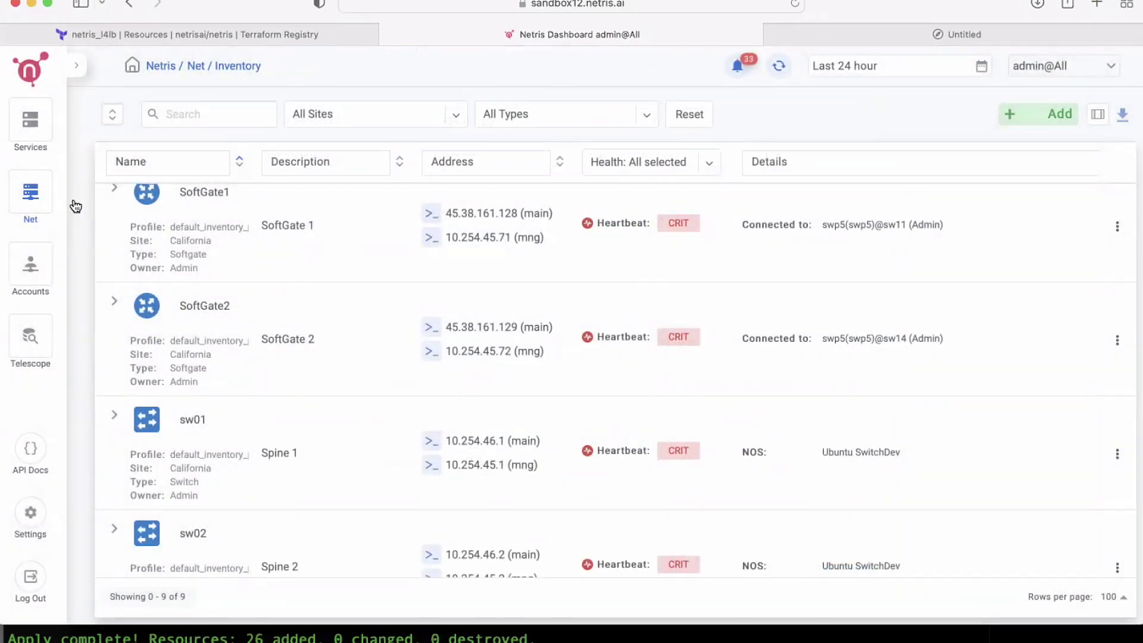
Step: Show the California site's topology and auto-arrange the graph
mouse_move(73, 199)
click(99, 185)
click(265, 117)
click(244, 160)
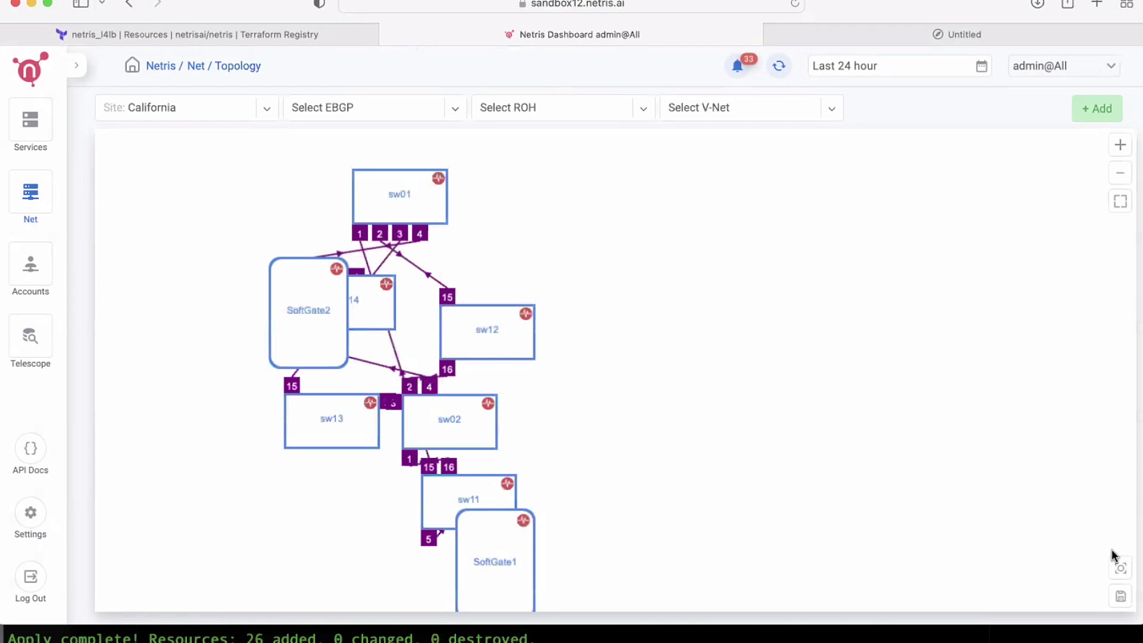
click(1121, 572)
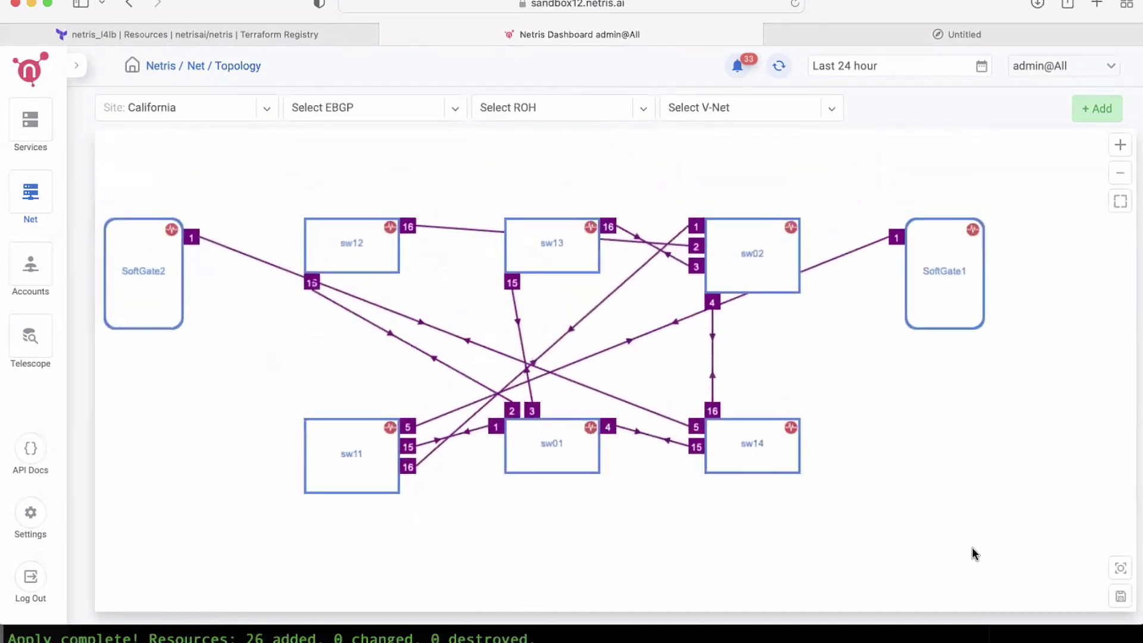
Step: Move both SoftGates lower and place sw01 and sw02 side by side at the top
drag(194, 320, 678, 572)
drag(906, 301, 149, 503)
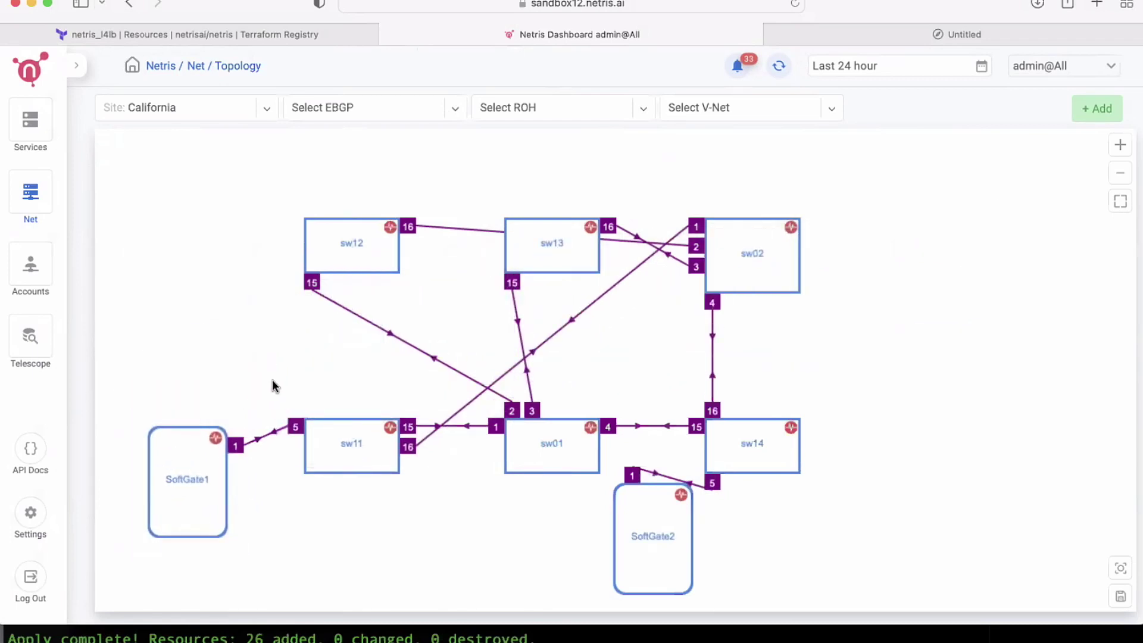
drag(551, 505, 394, 201)
drag(362, 299, 468, 421)
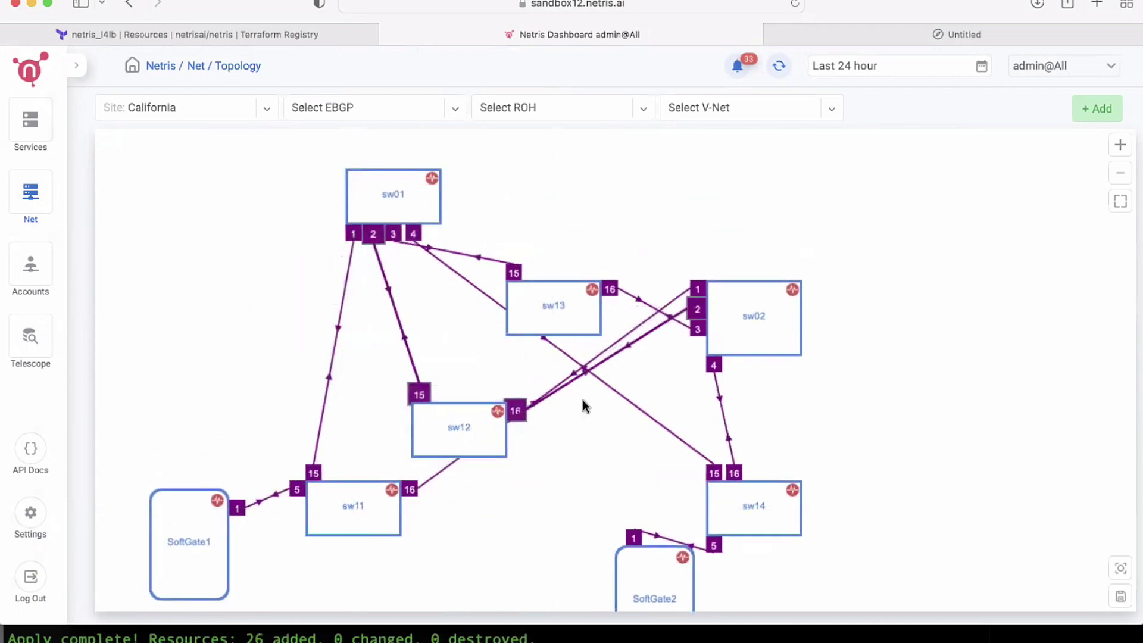
click(739, 322)
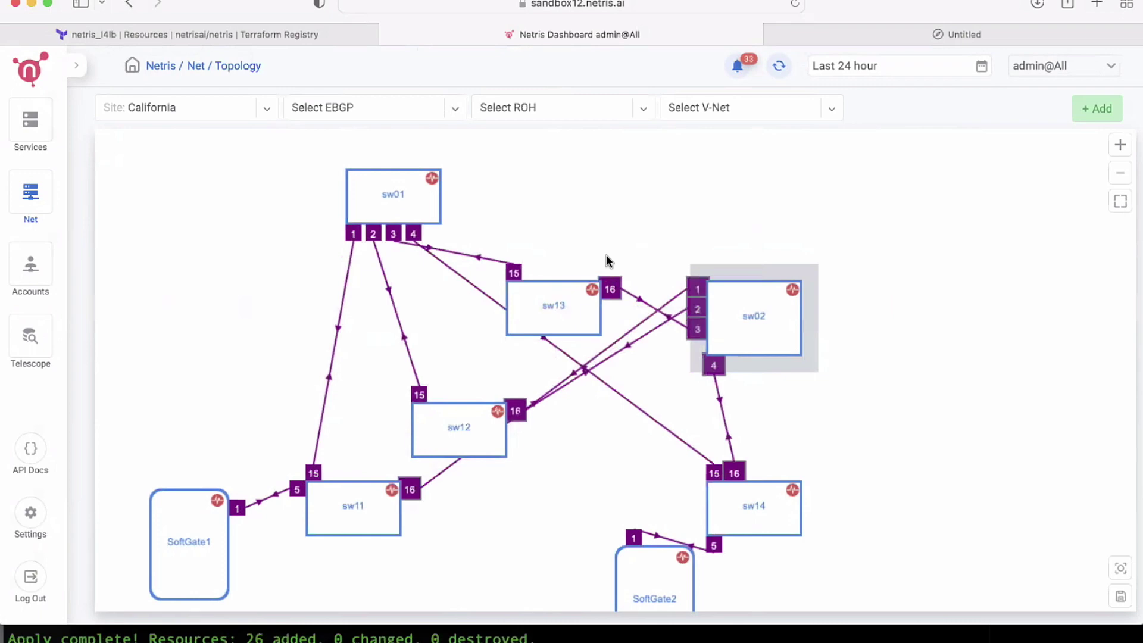
drag(733, 290, 508, 179)
drag(334, 534, 266, 376)
Step: Line up sw11–sw14 as the leaf row with SoftGates beneath, and save the layout
drag(200, 540, 270, 562)
drag(484, 446, 436, 379)
drag(538, 326, 485, 371)
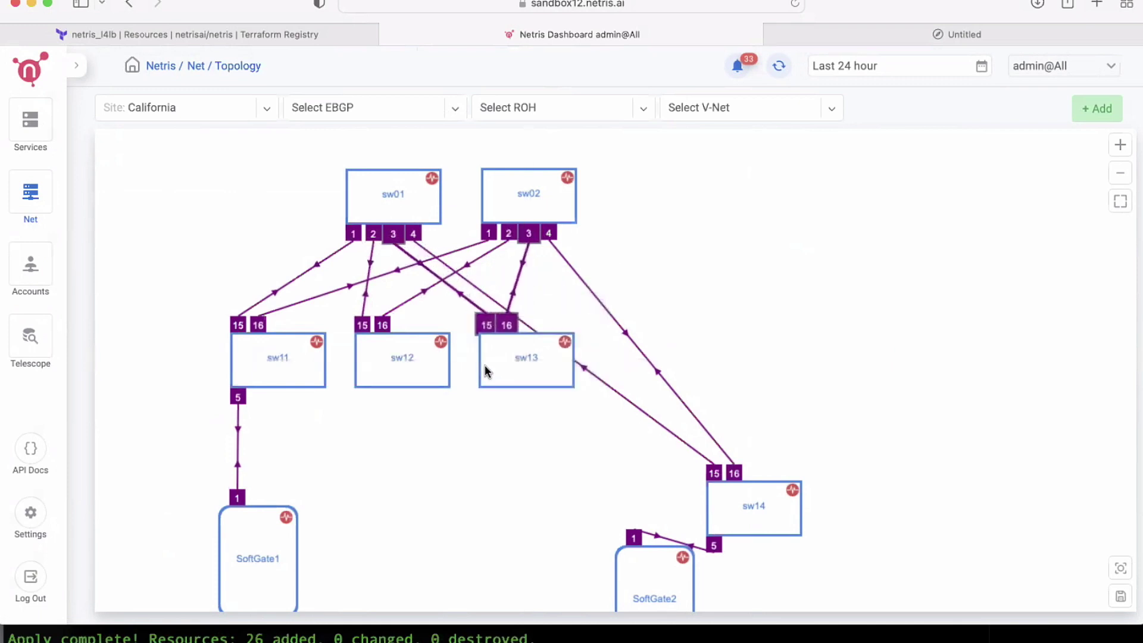
drag(790, 522, 710, 383)
drag(676, 564, 663, 518)
drag(250, 551, 254, 512)
drag(666, 503, 668, 486)
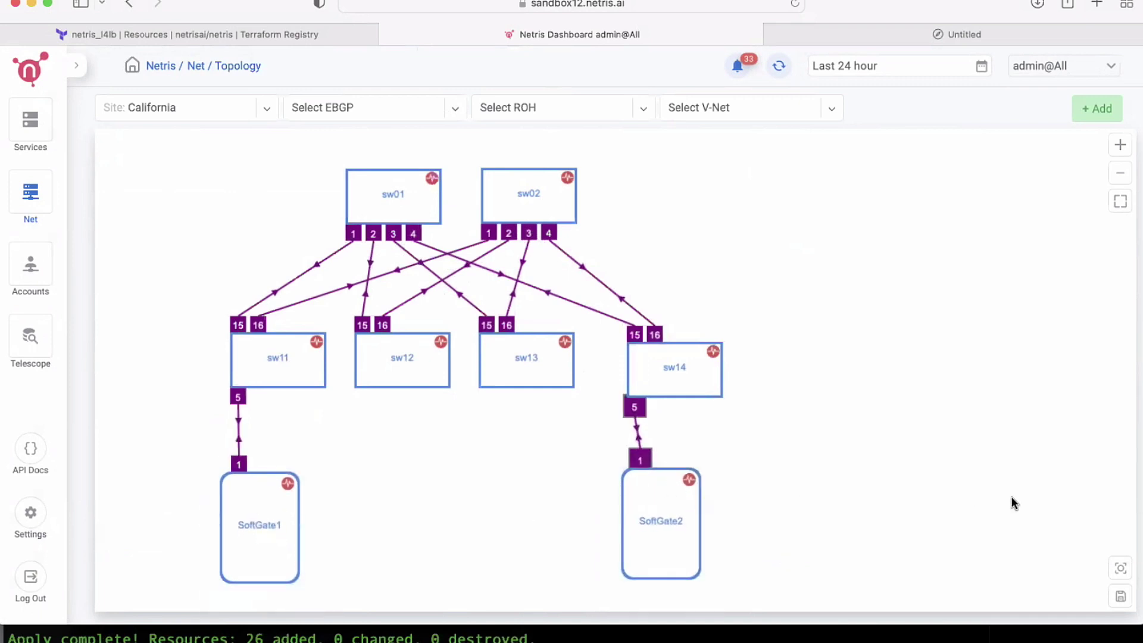
click(1121, 597)
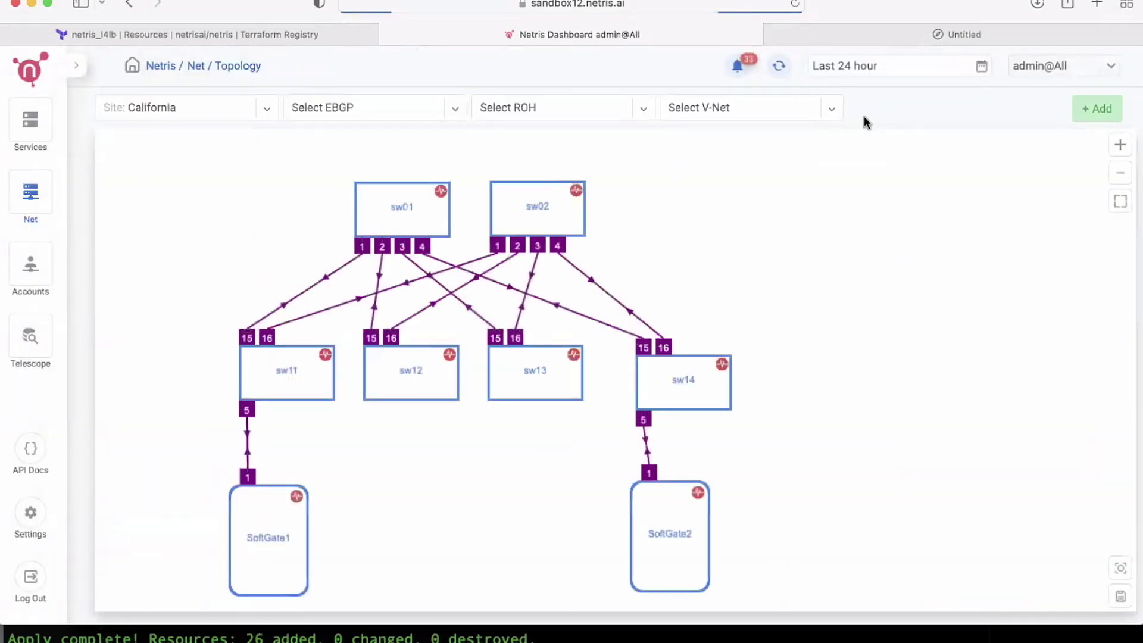
Step: Show all EBGP sessions on the topology and zoom out to reveal the ISP nodes
click(457, 113)
click(415, 164)
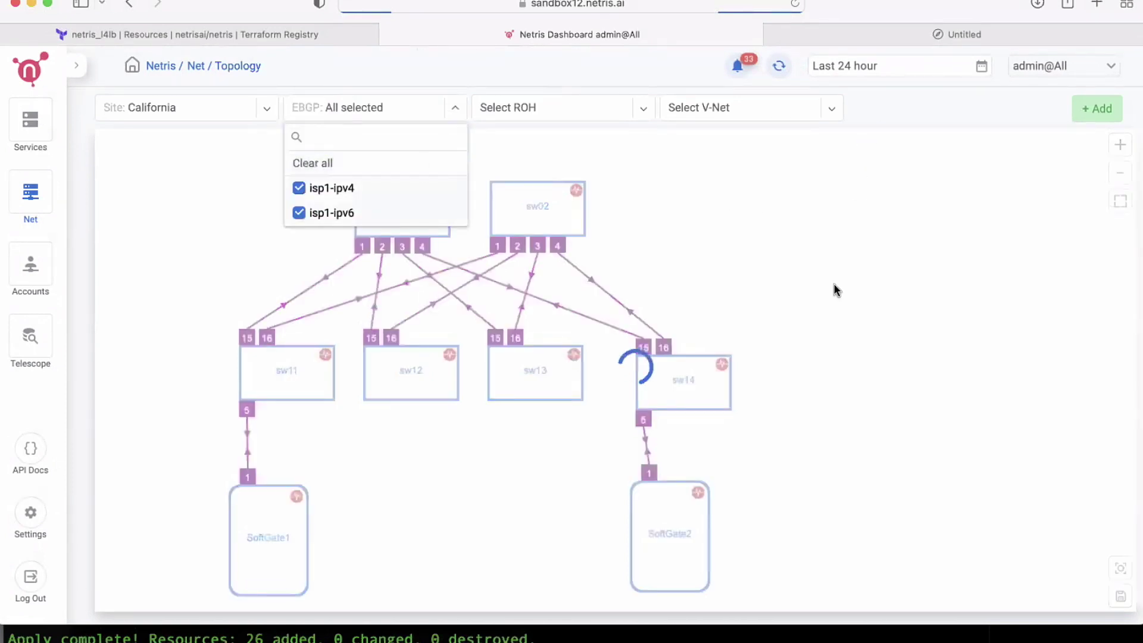
click(813, 257)
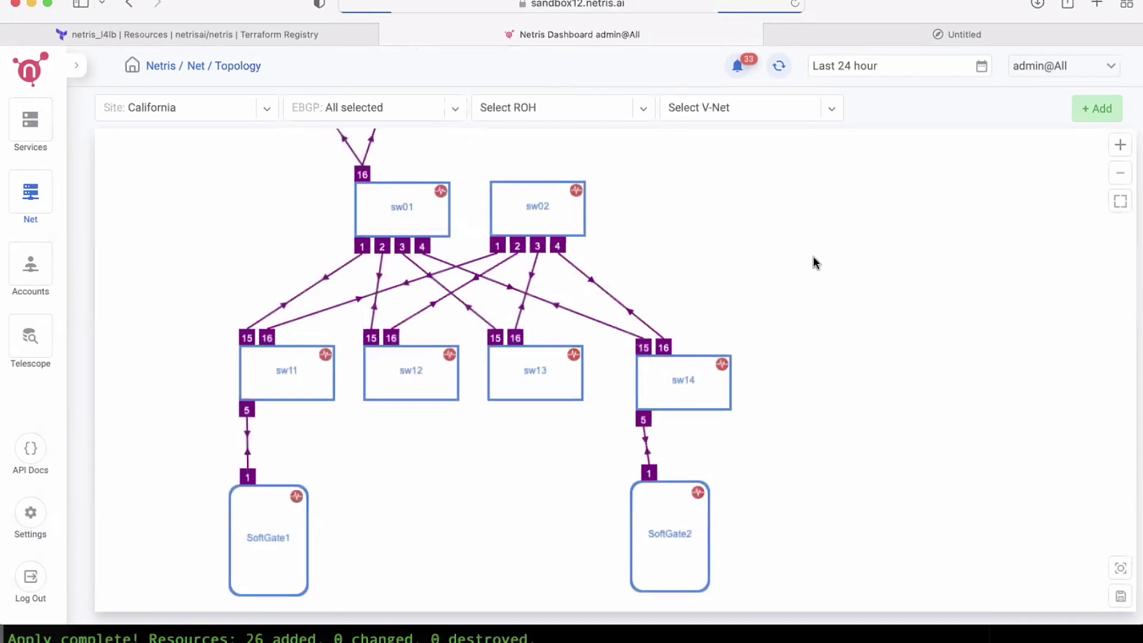
click(1121, 173)
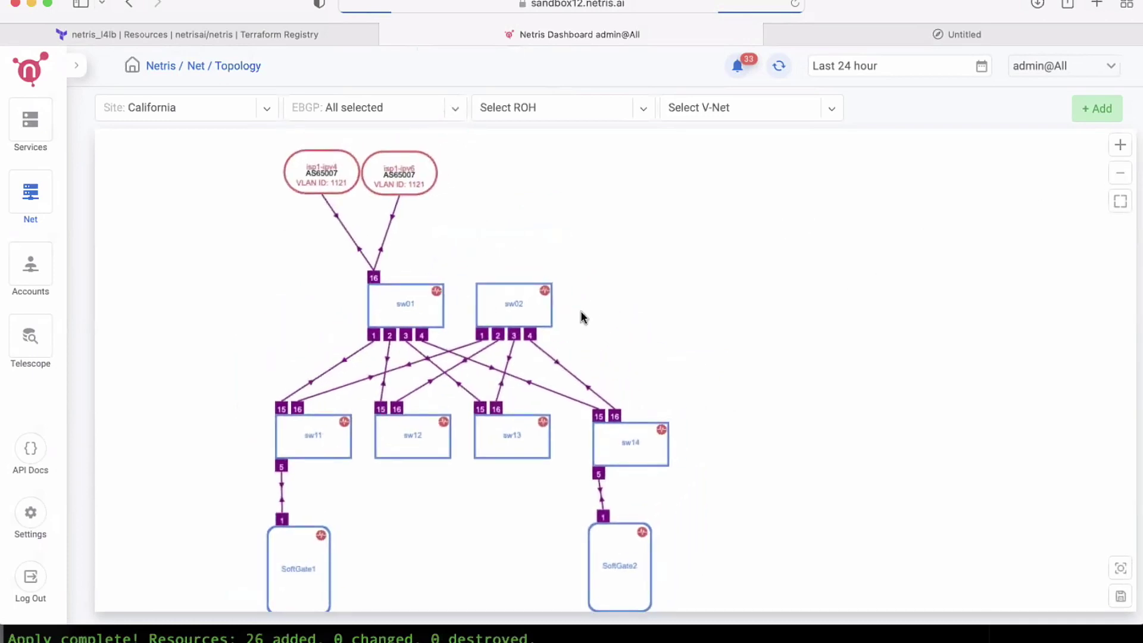
Step: Review the isp1-ipv4 session settings and close them without changes
click(341, 176)
click(358, 206)
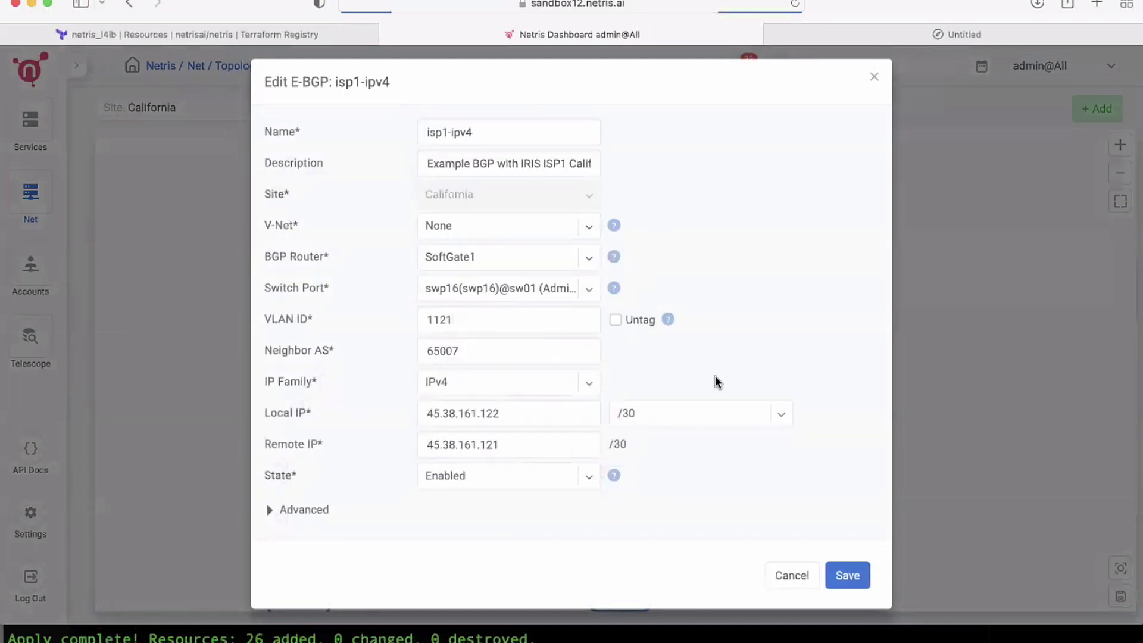
click(794, 573)
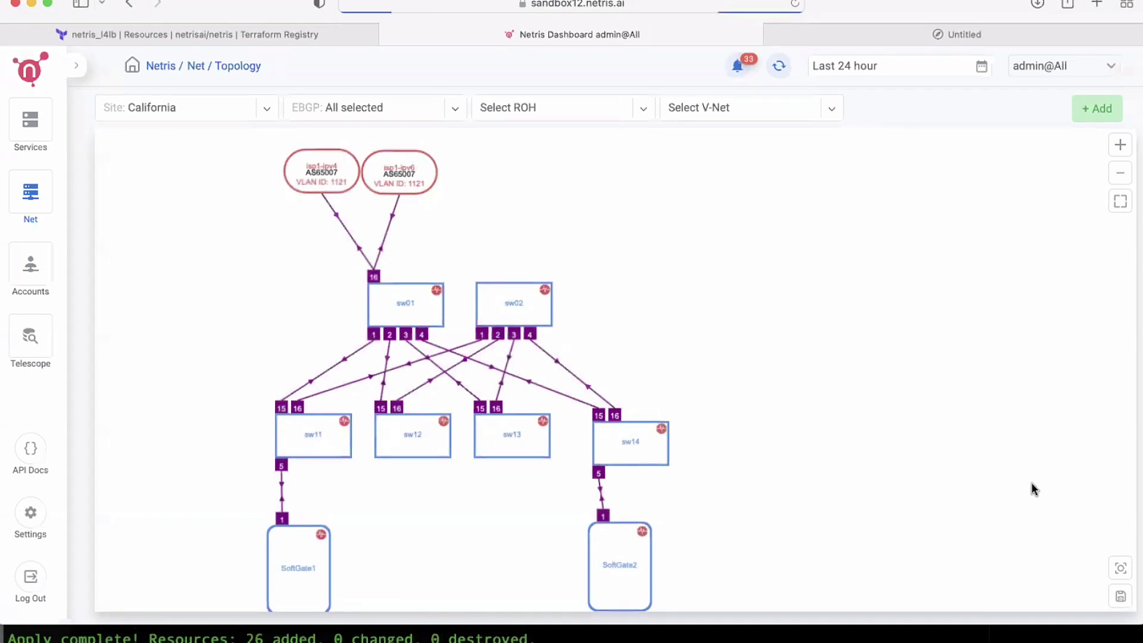
Step: Step from the Demo slide through Rack & Stack to the topology diagram and data-centre photo
key(ctrl+Left)
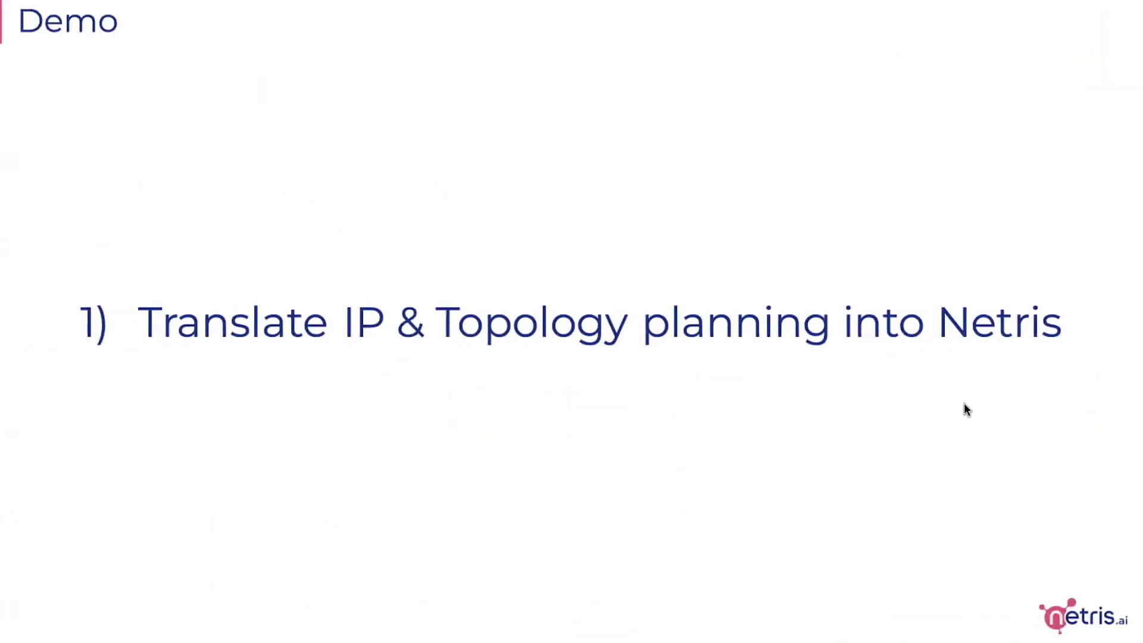
key(Right)
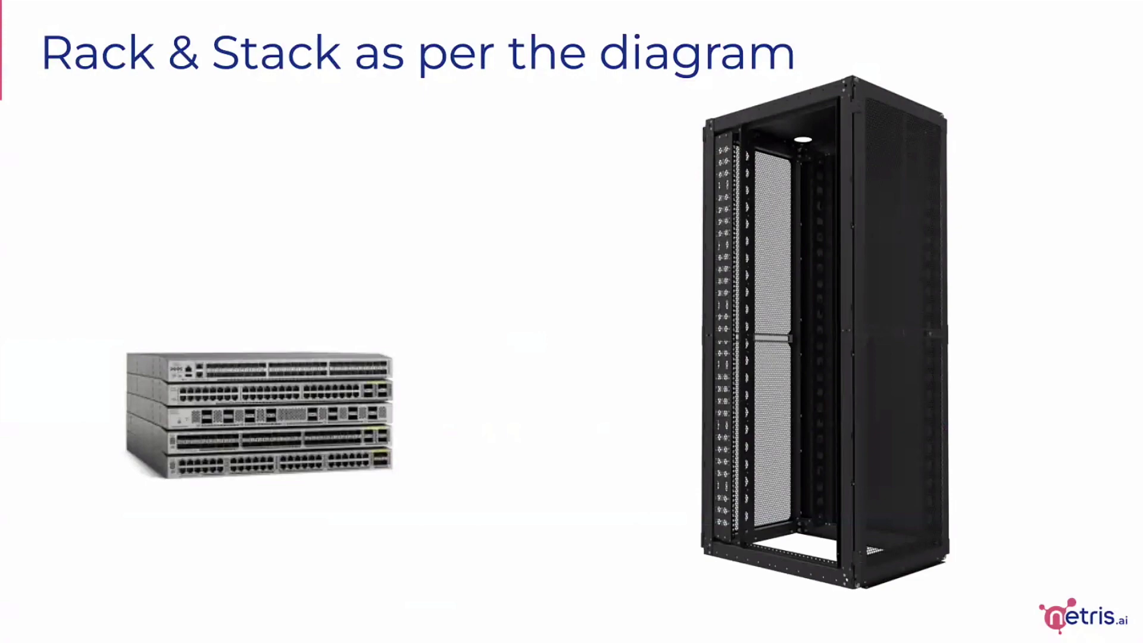
key(ctrl+Right)
key(ctrl+Left)
key(Right)
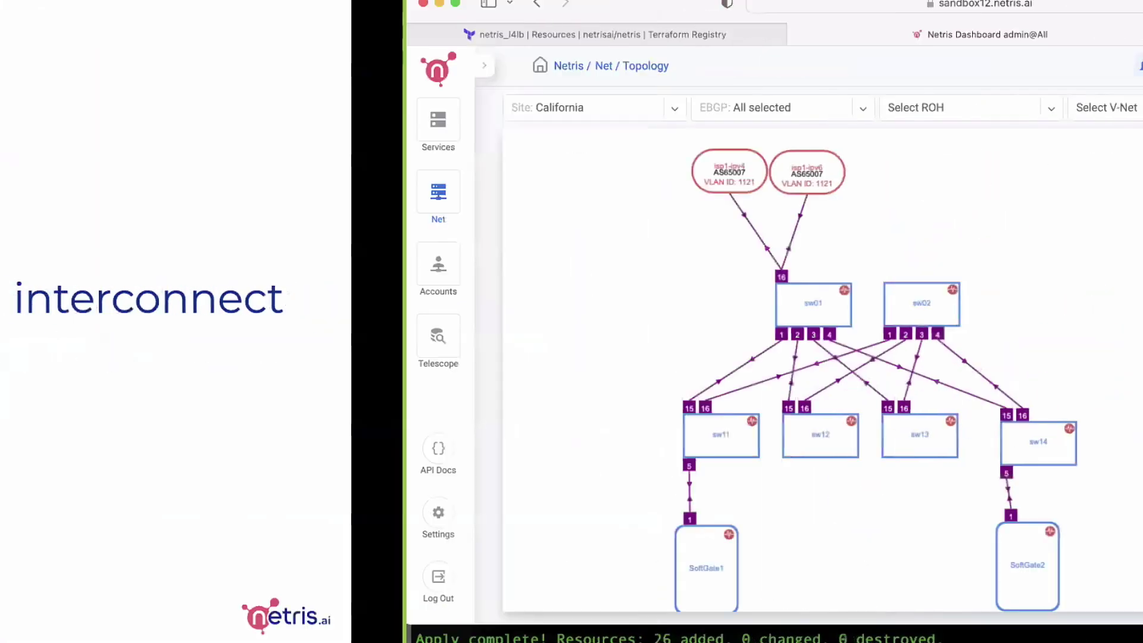
Step: In the root@xc-us-srv26 shell, list the home folder and print netris-start.sh
click(947, 632)
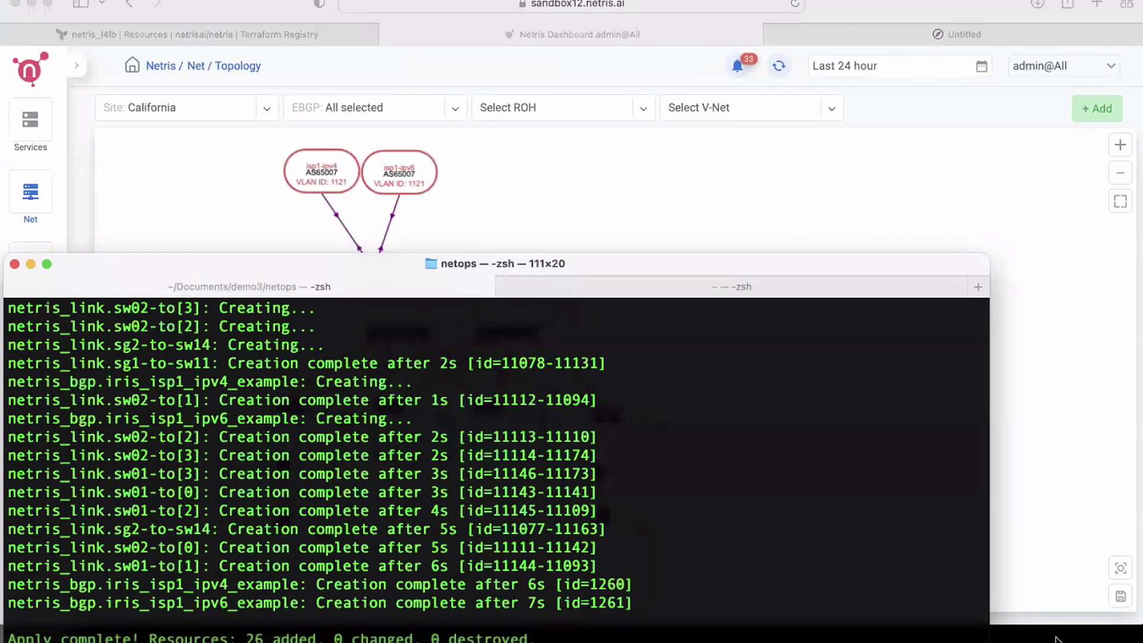
key(super+grave)
key(Return)
key(Return)
key(Return)
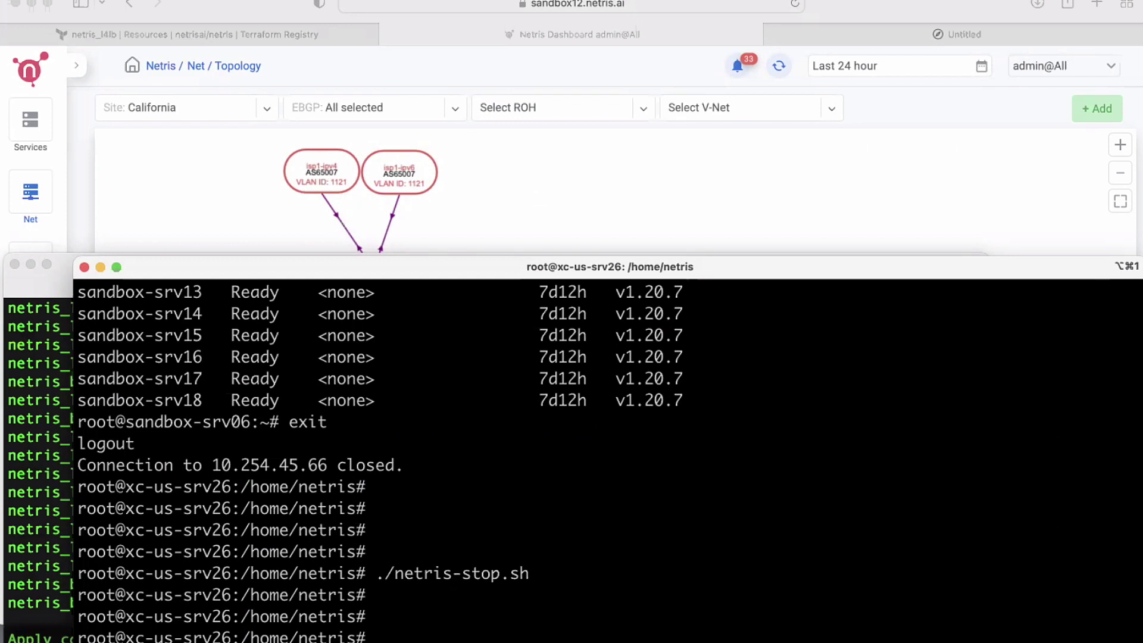
text(ls)
key(Return)
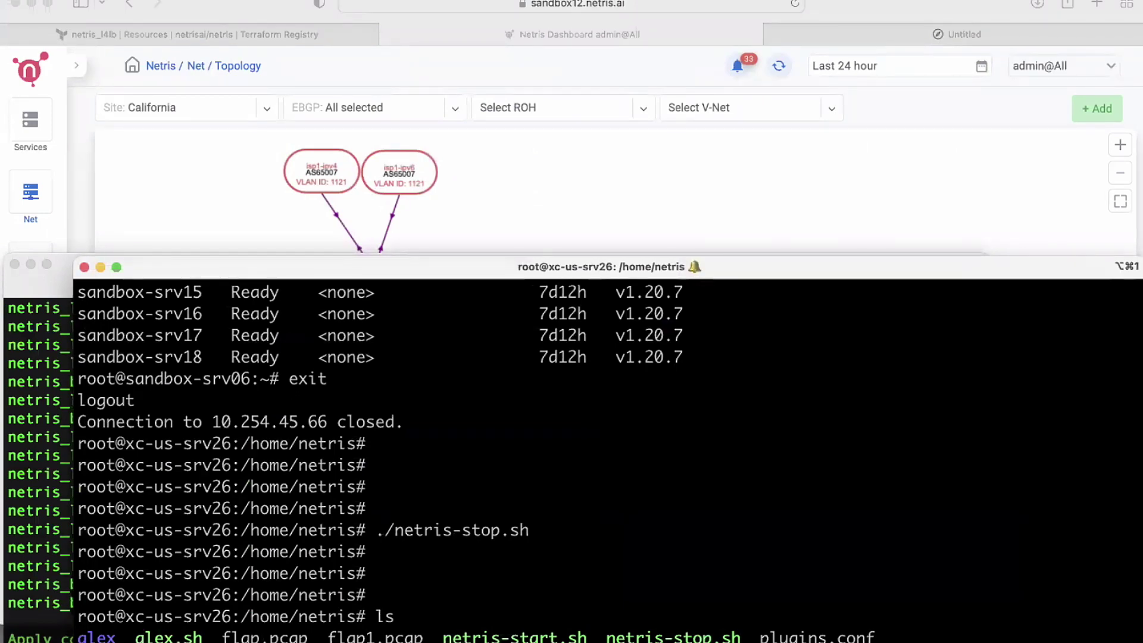
text(cat netris-start.sh)
key(Return)
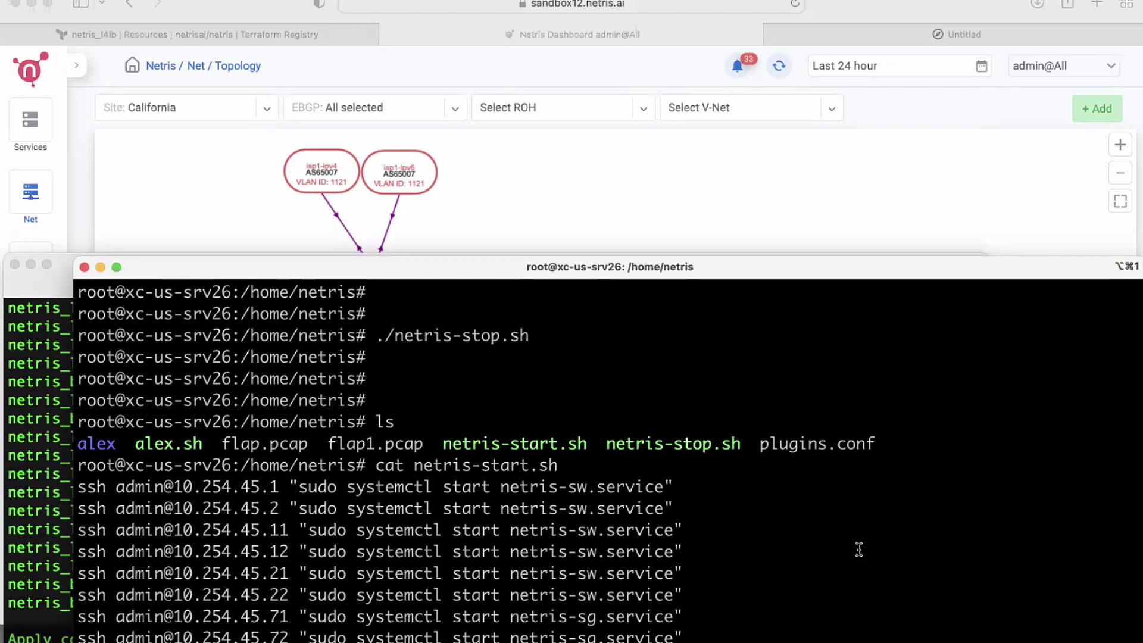
Step: Copy SoftGate1's main IP address 45.38.161.128 from its Details dialog
click(799, 241)
right_click(302, 573)
click(334, 582)
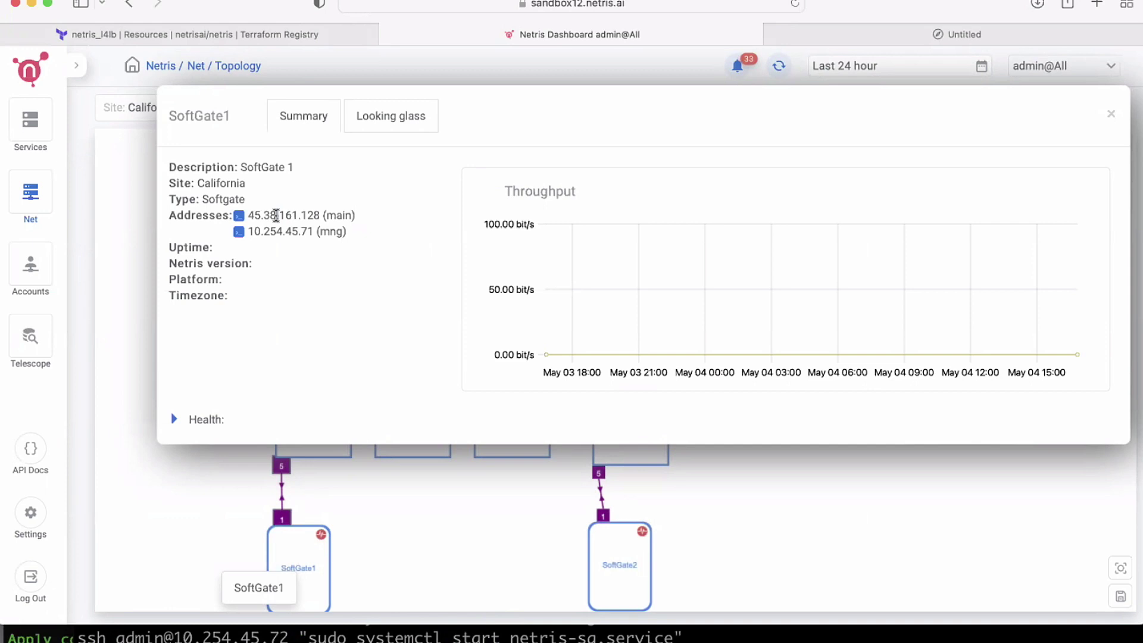
drag(246, 216, 322, 214)
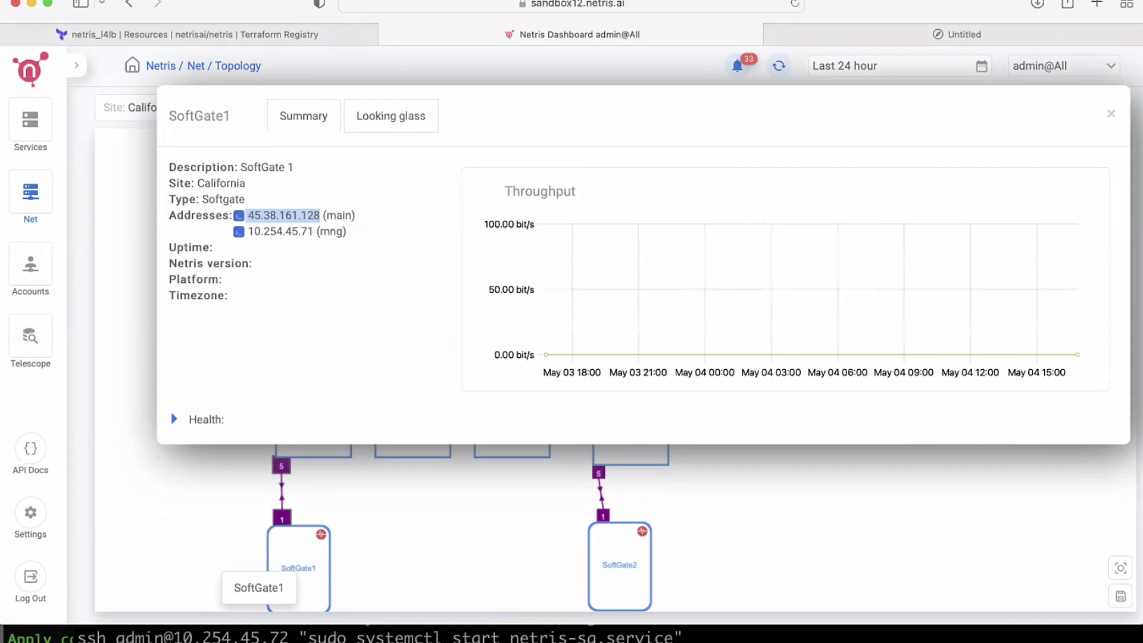
Step: Start pinging 45.38.161.128 from the home terminal session
key(super+Tab)
key(super+shift+bracketright)
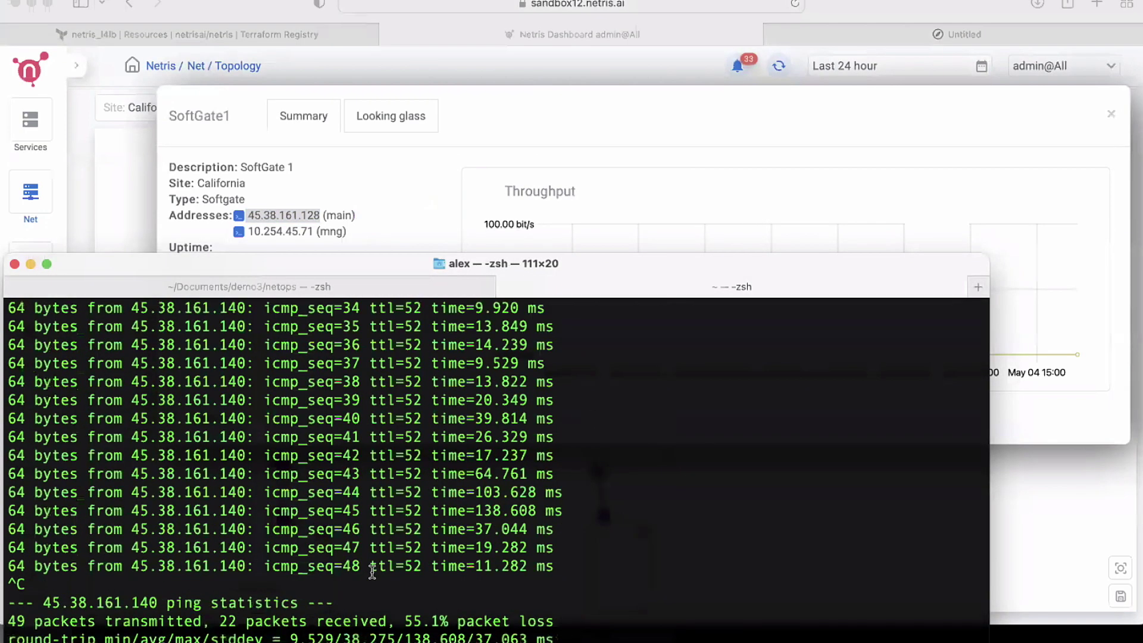
key(Return)
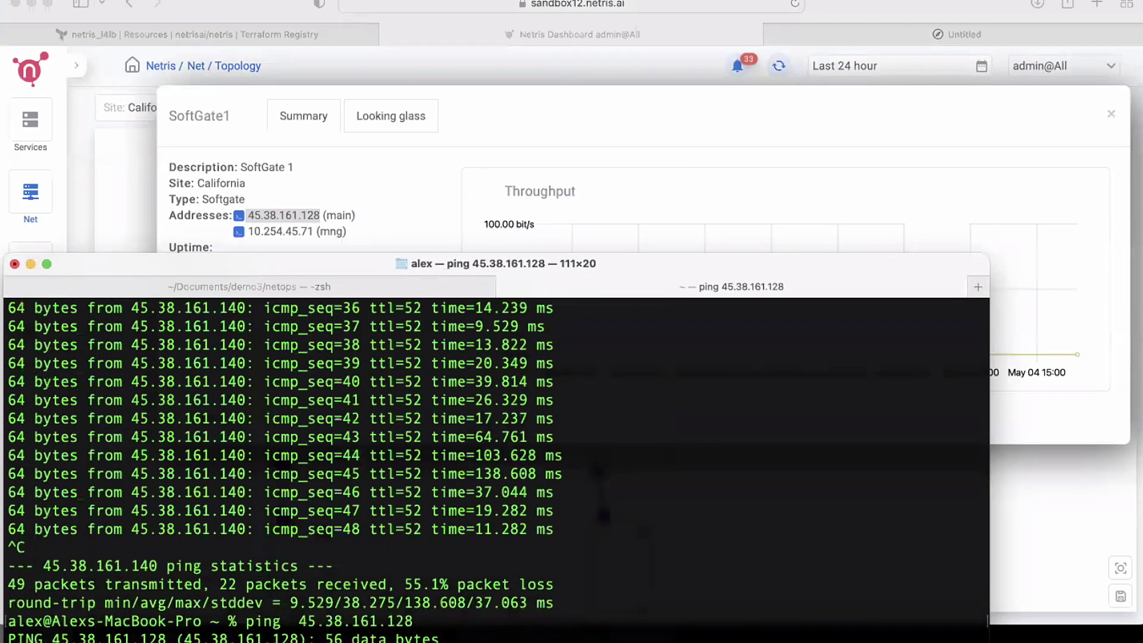
Step: Close the SoftGate1 details dialog and return to the timing-out ping output
click(693, 80)
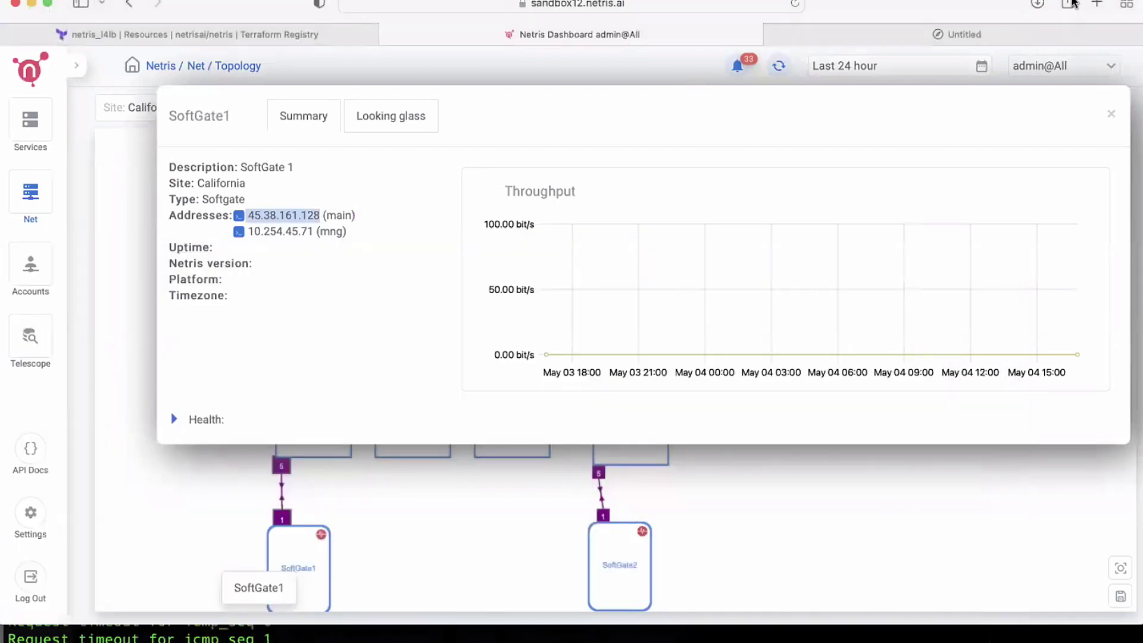
drag(930, 94, 748, 171)
click(1041, 184)
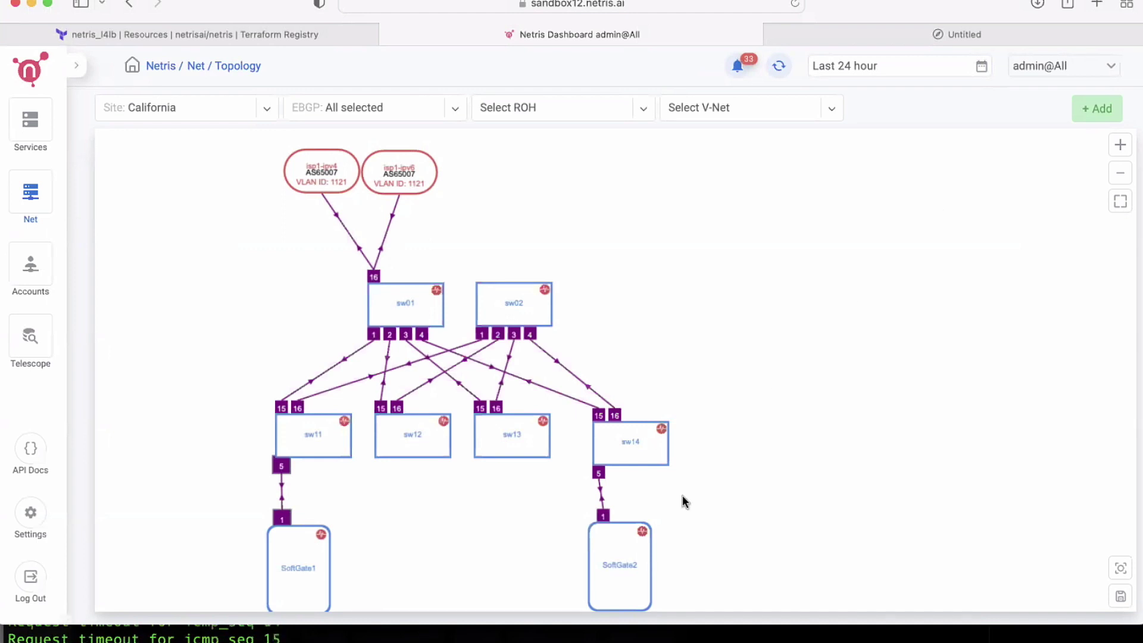
click(922, 634)
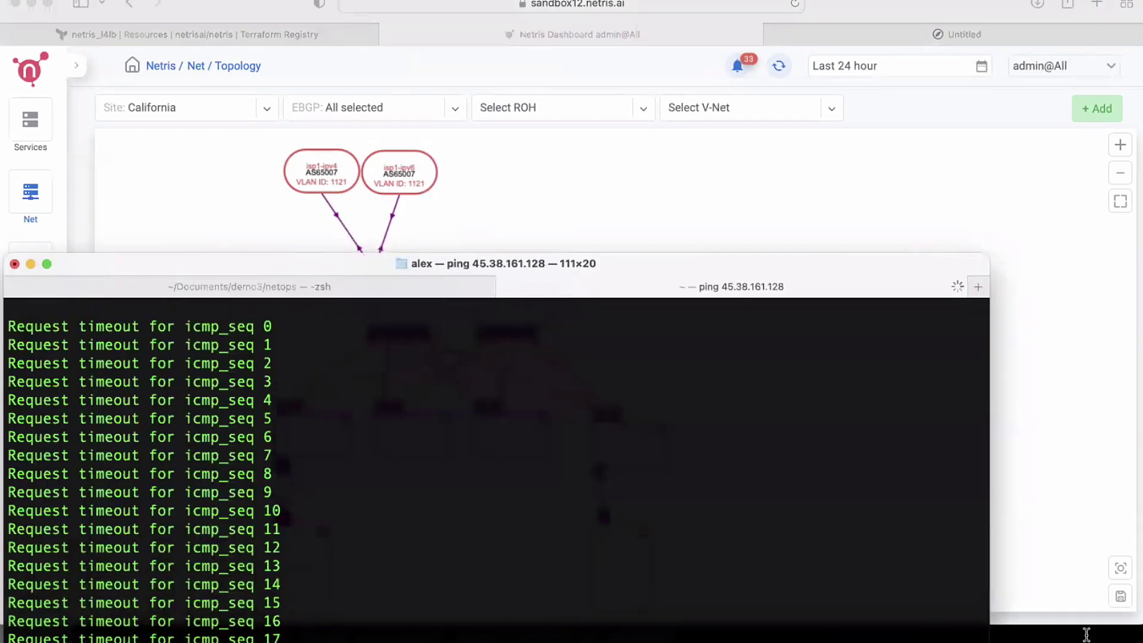
Step: Run ./netris-start.sh on the server and watch the California topology links turn green
click(1087, 635)
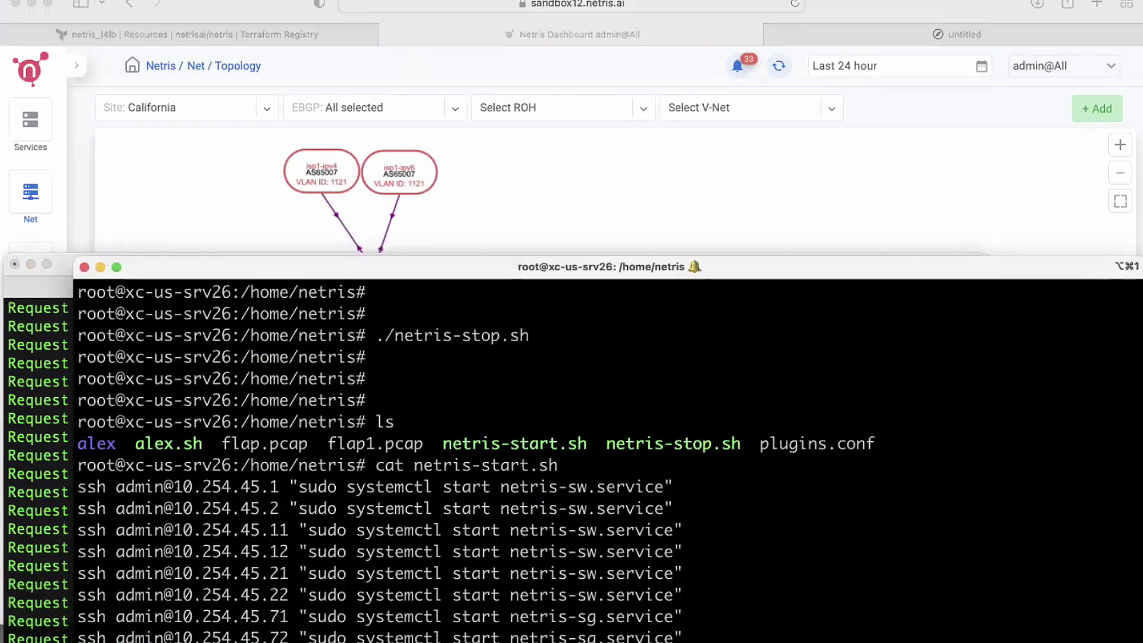
text(./netris-start.sh)
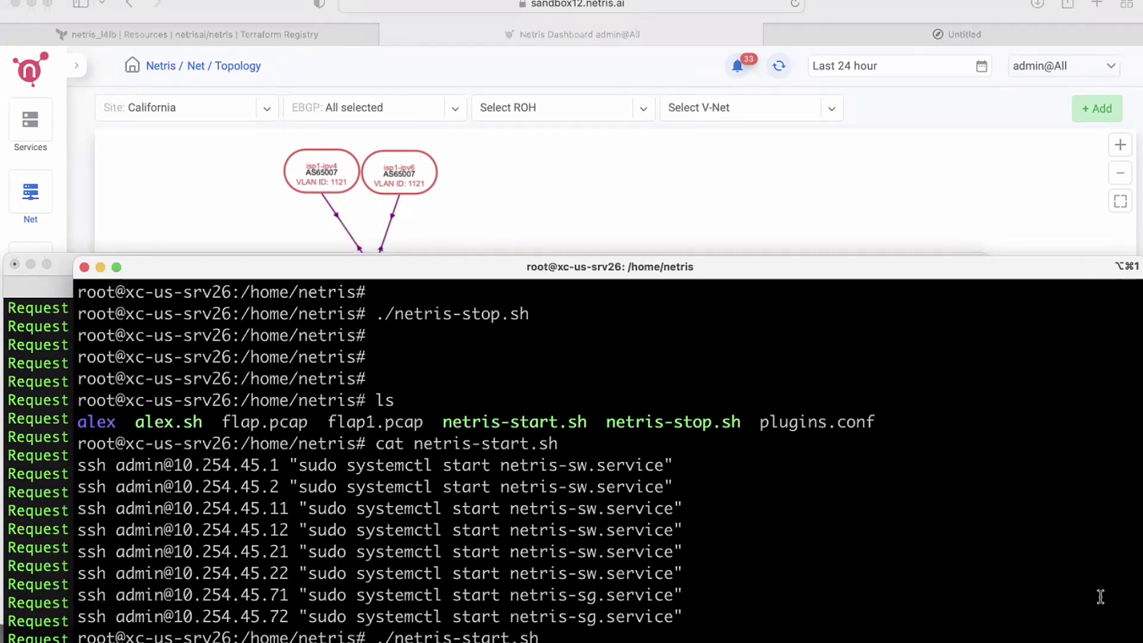
click(54, 442)
click(575, 205)
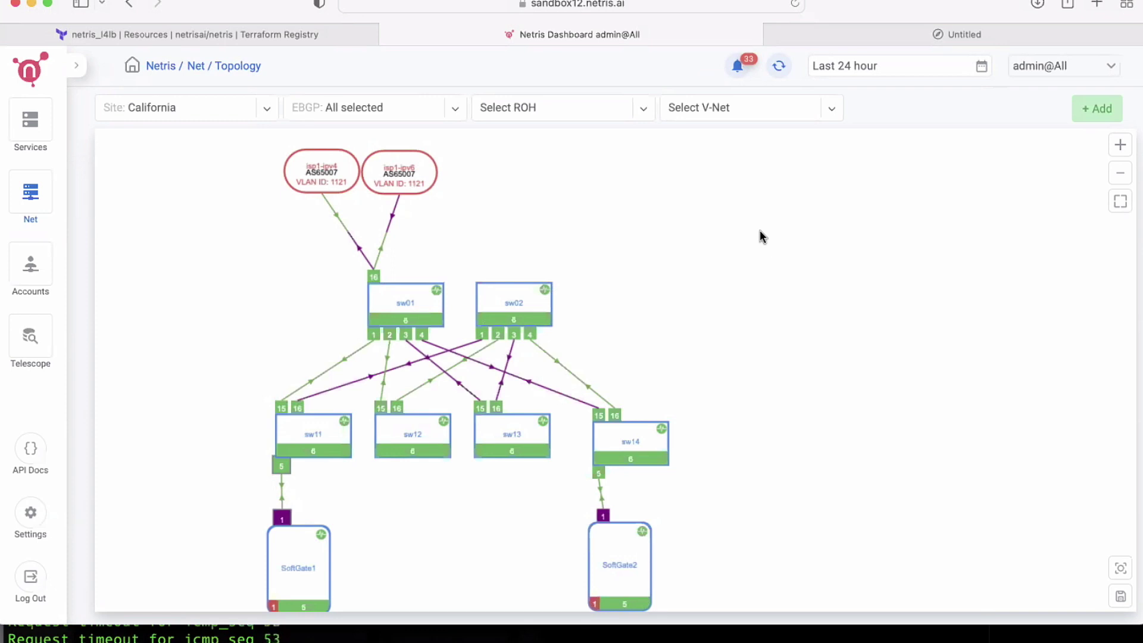
drag(760, 229, 754, 198)
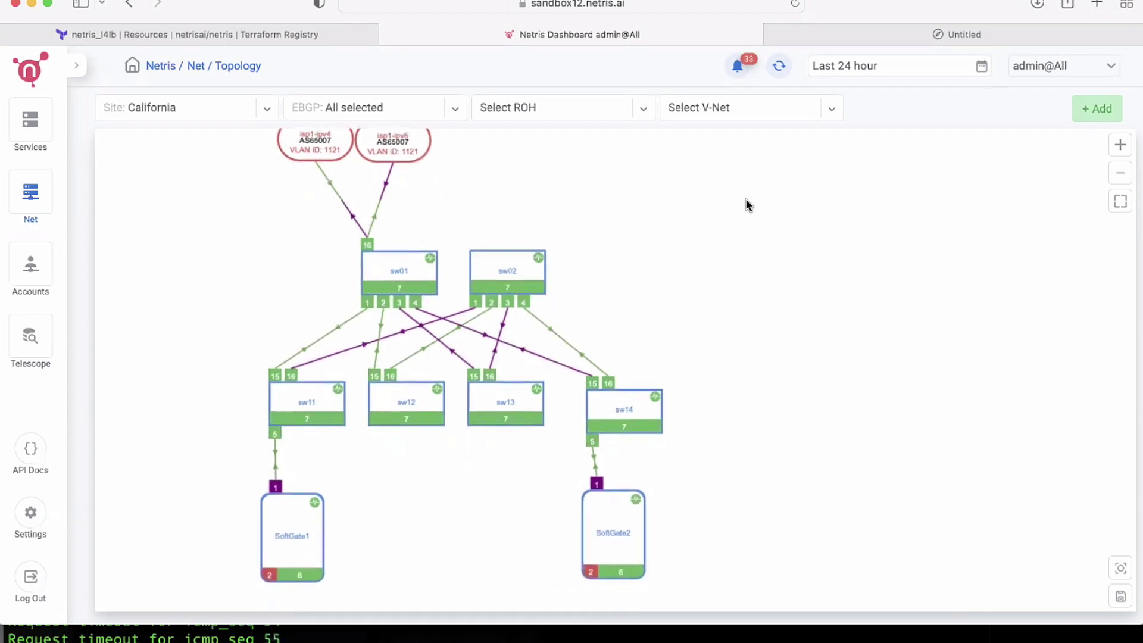
scroll(472, 179, up, 2)
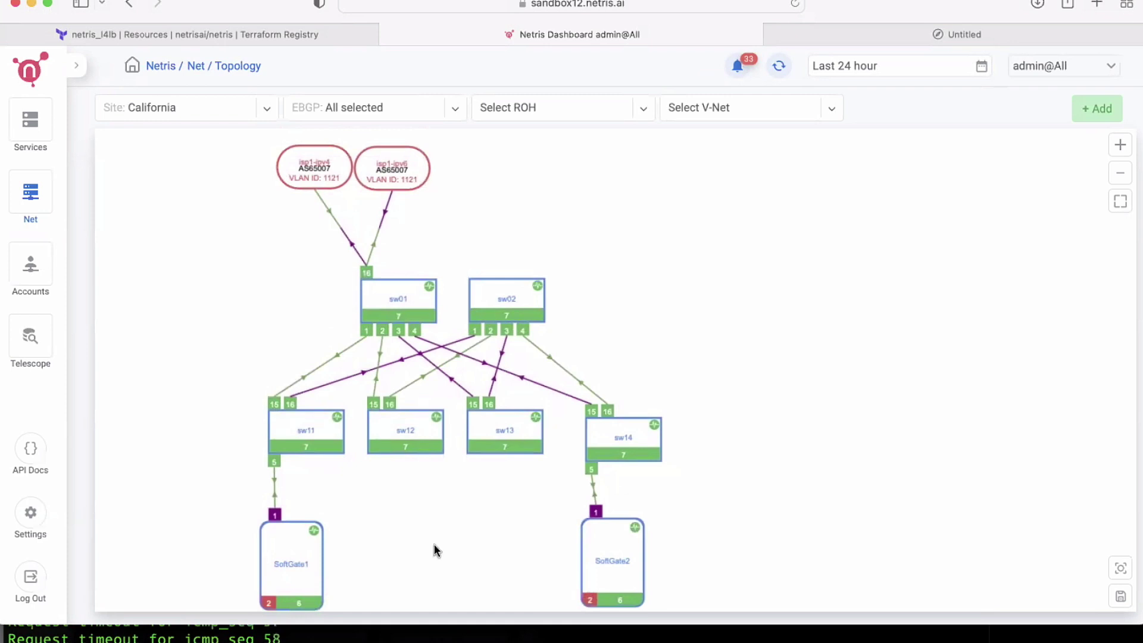
drag(434, 619, 436, 589)
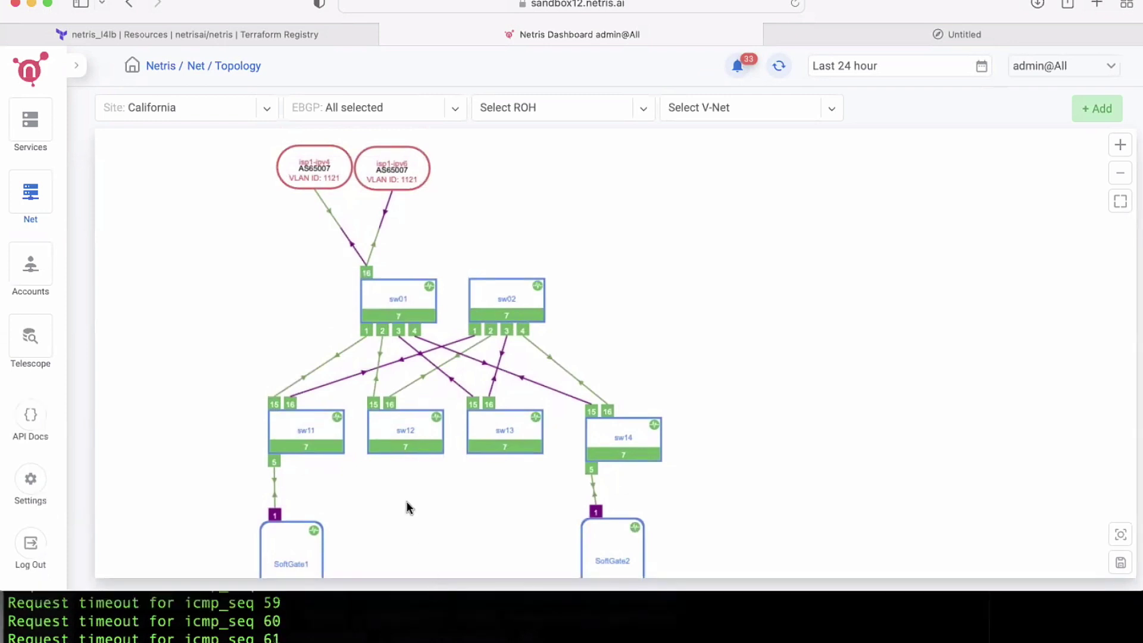
drag(388, 499, 390, 477)
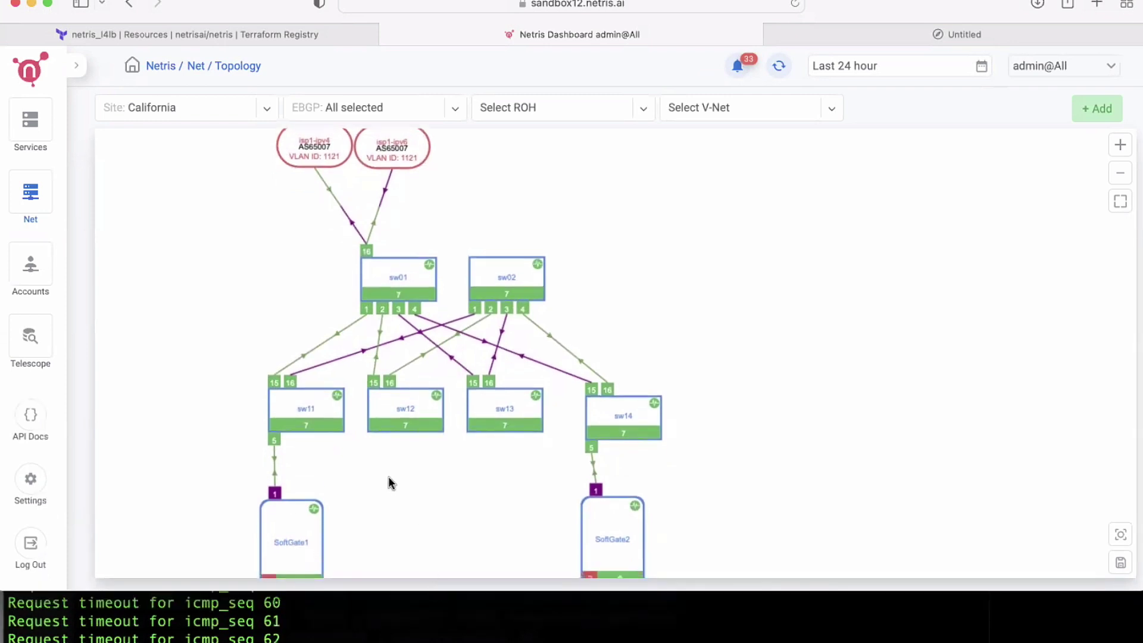
right_click(309, 409)
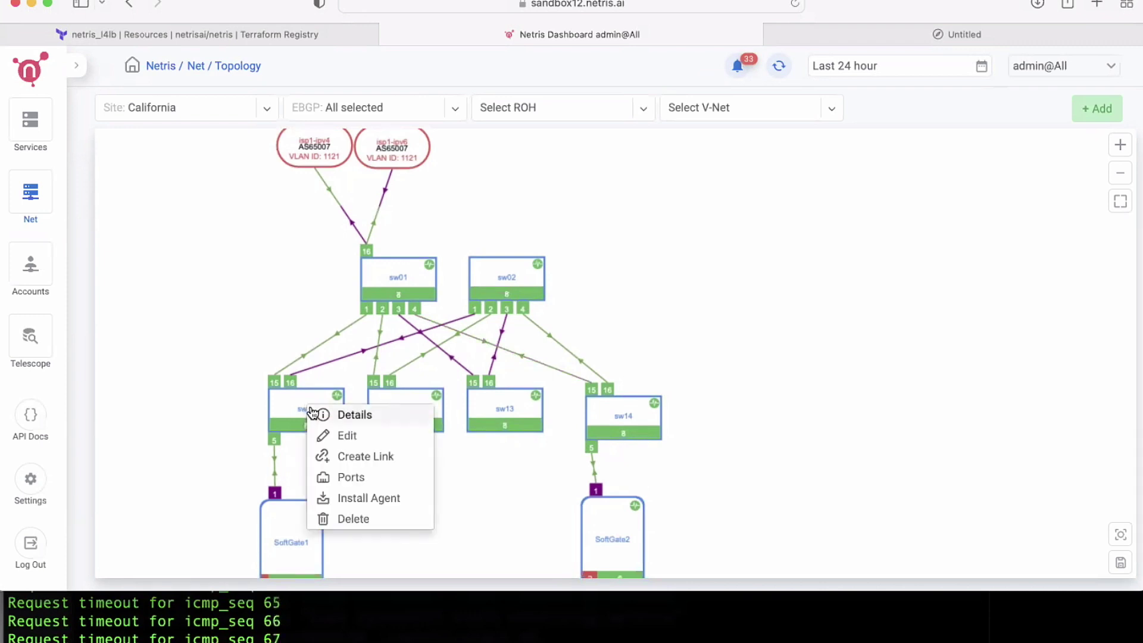
click(318, 413)
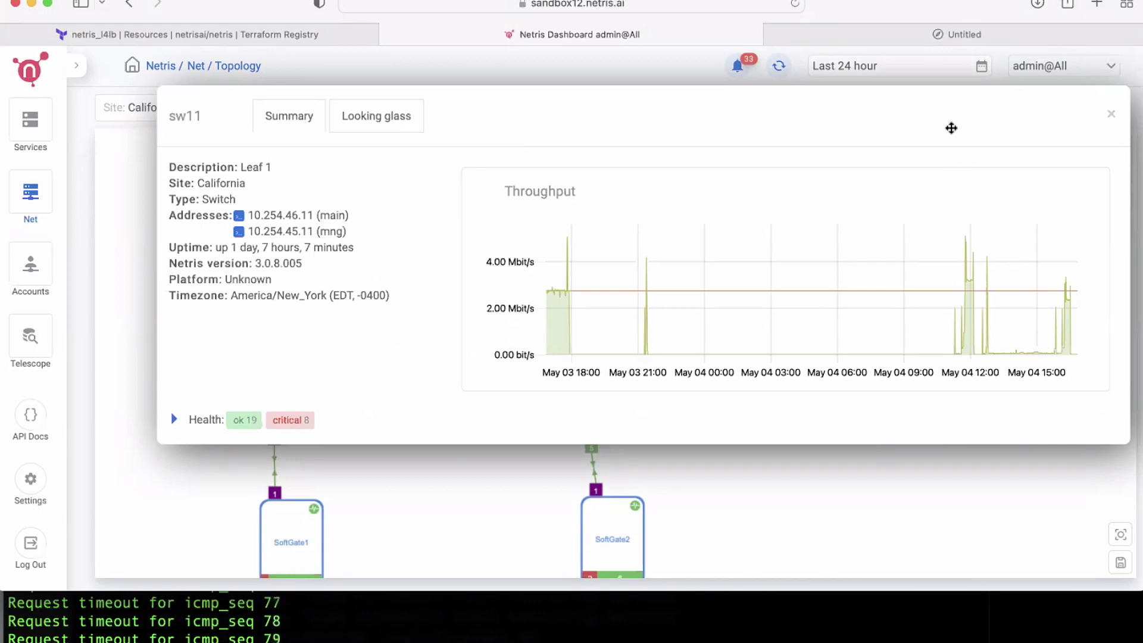
drag(941, 109, 857, 132)
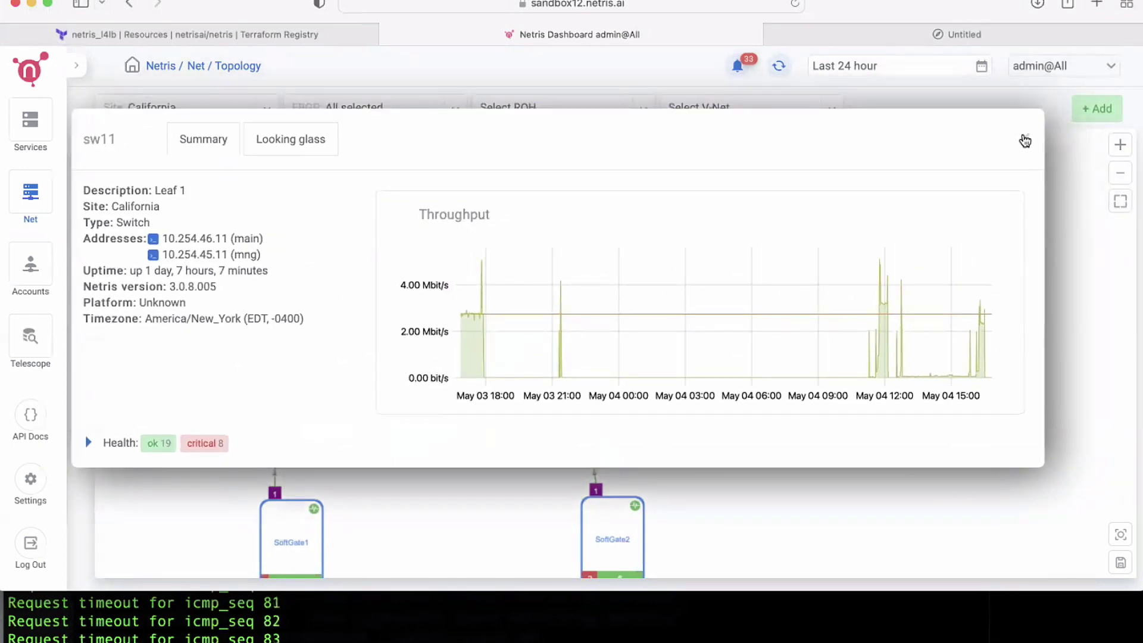
click(1025, 141)
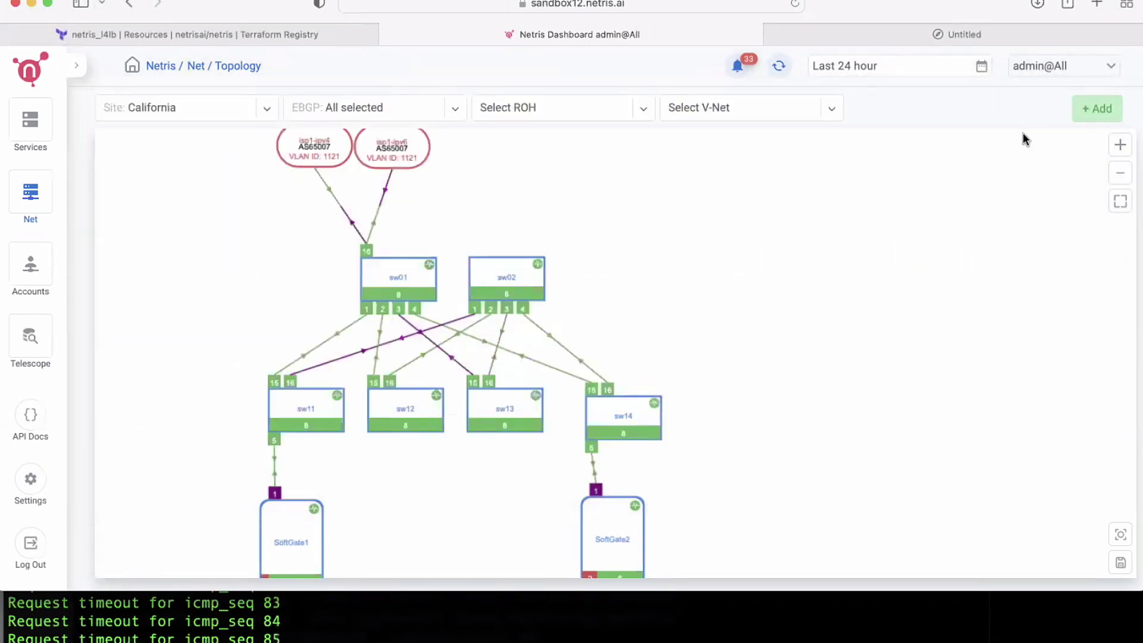
click(738, 67)
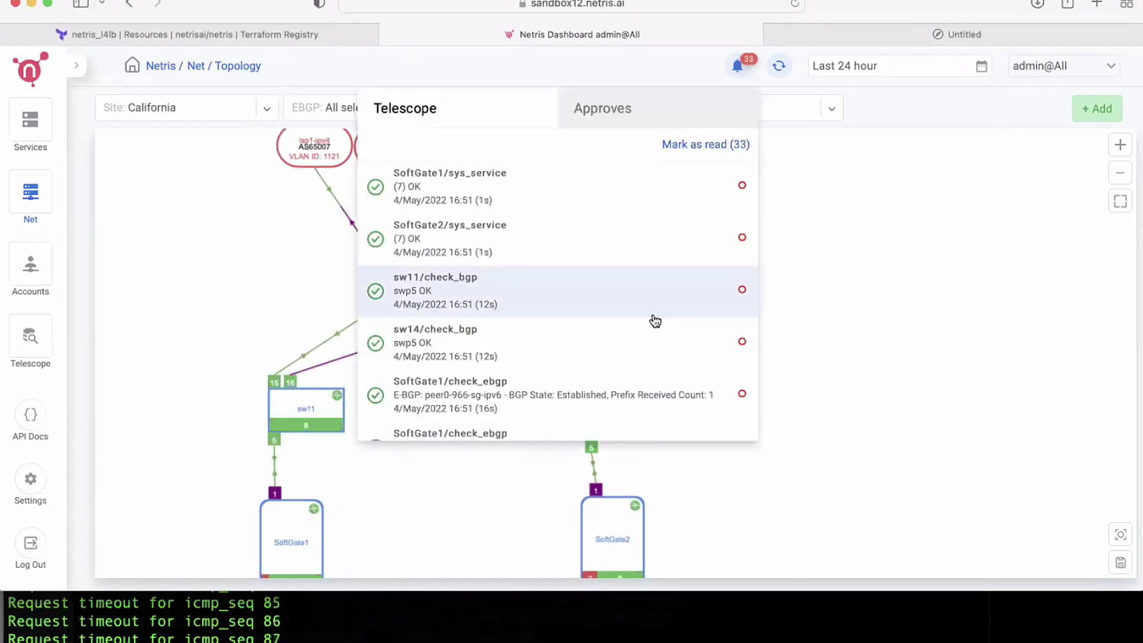
scroll(655, 321, down, 10)
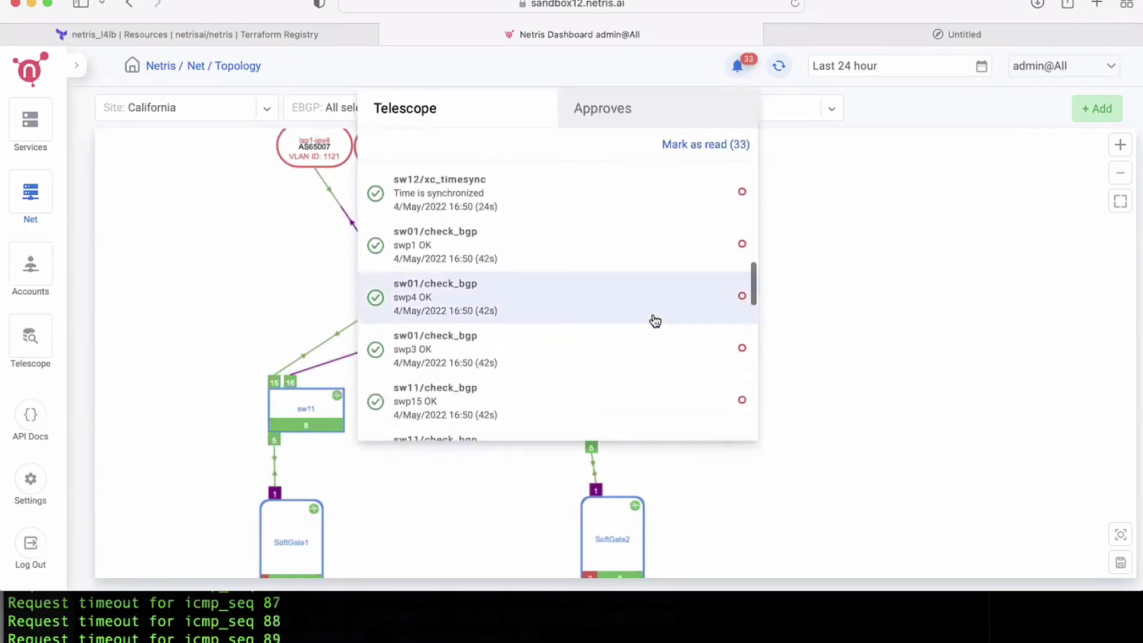
scroll(655, 322, up, 1)
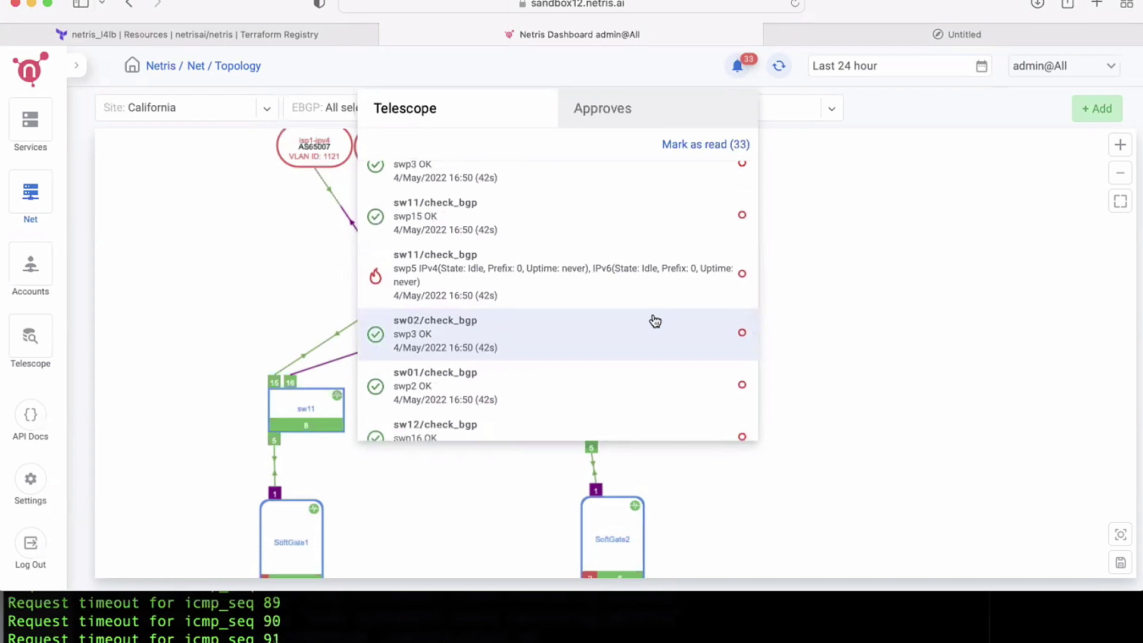
scroll(655, 321, up, 5)
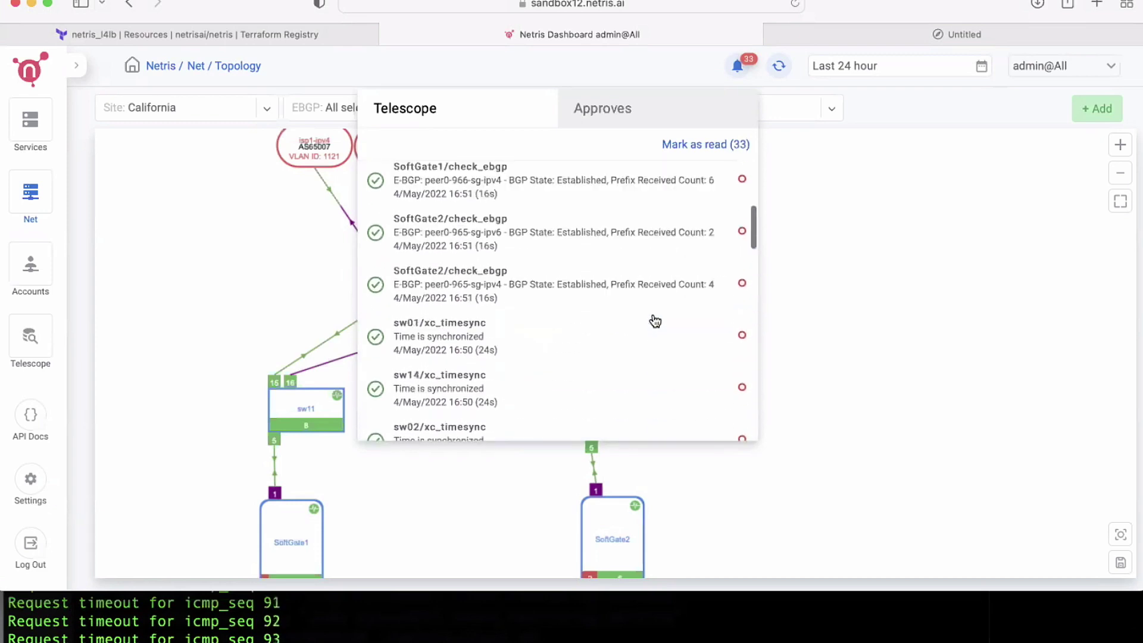
scroll(655, 322, down, 10)
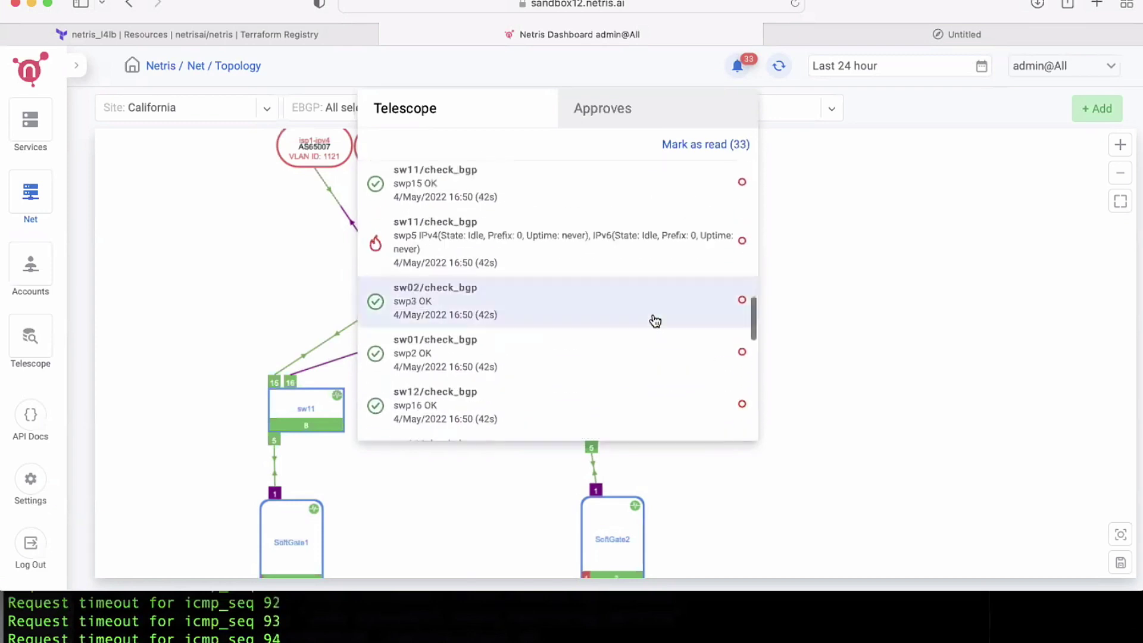
click(872, 323)
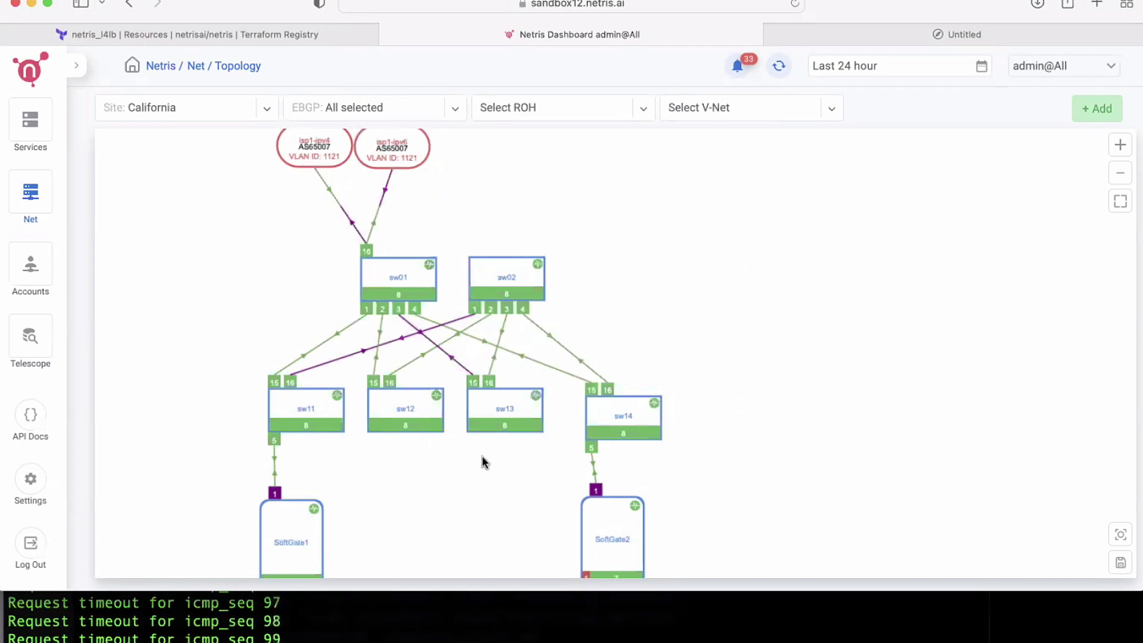
drag(469, 462, 479, 438)
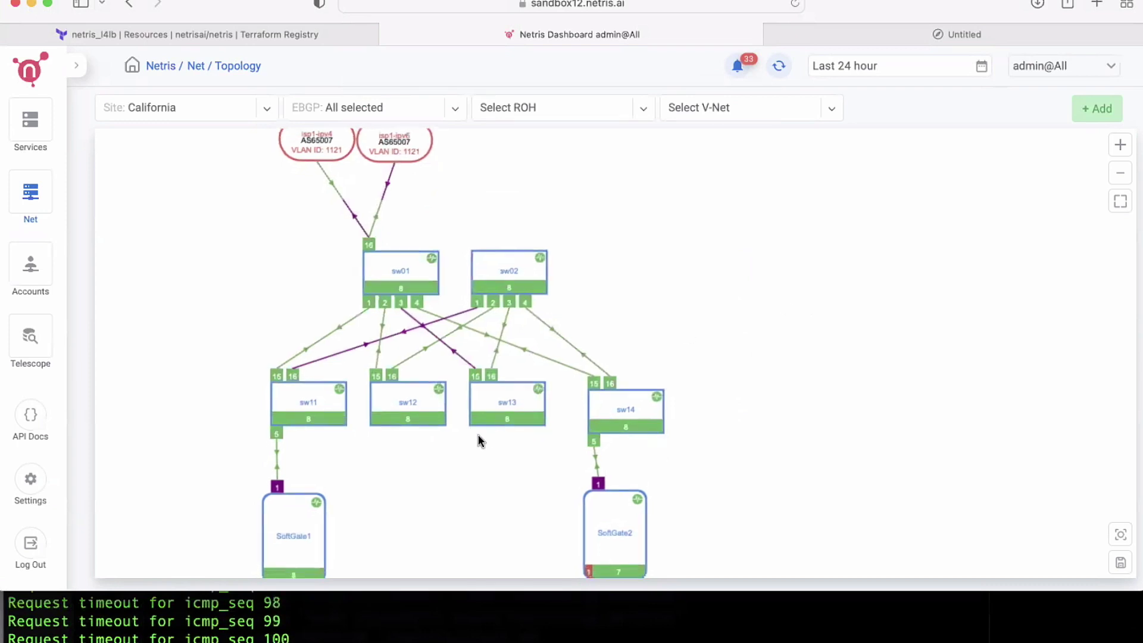
right_click(319, 498)
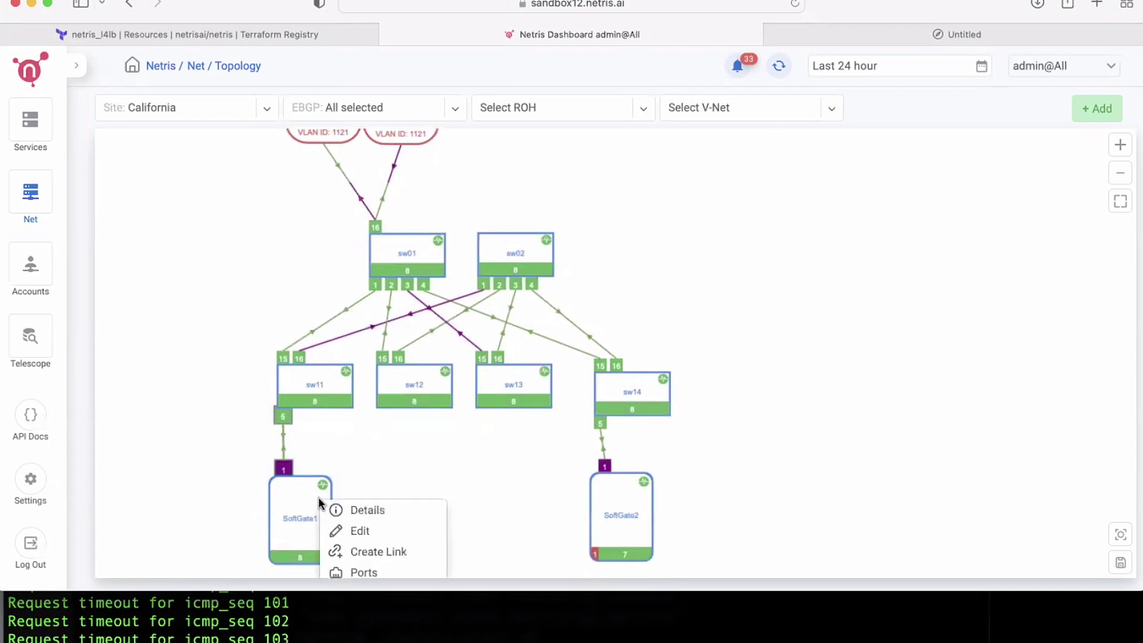
click(331, 511)
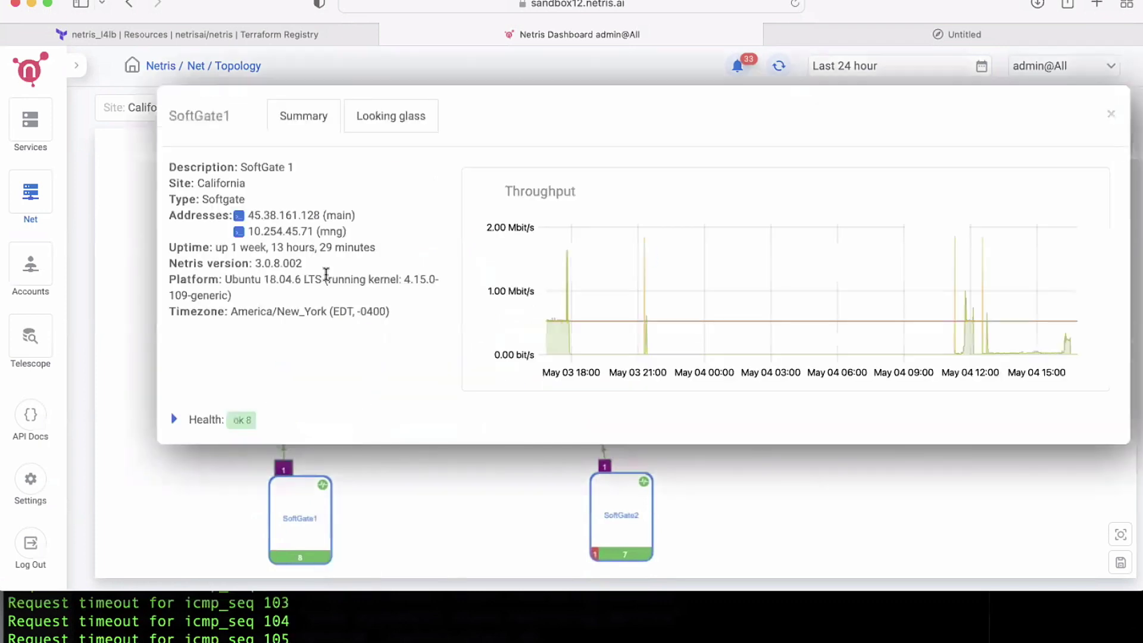
click(410, 108)
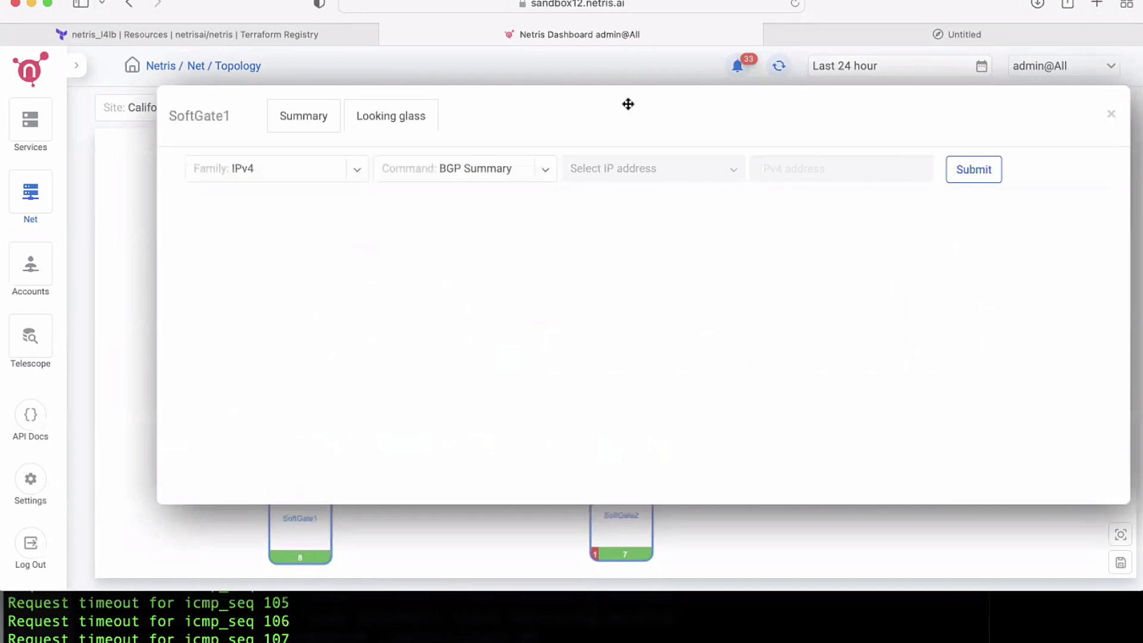
click(978, 171)
click(971, 174)
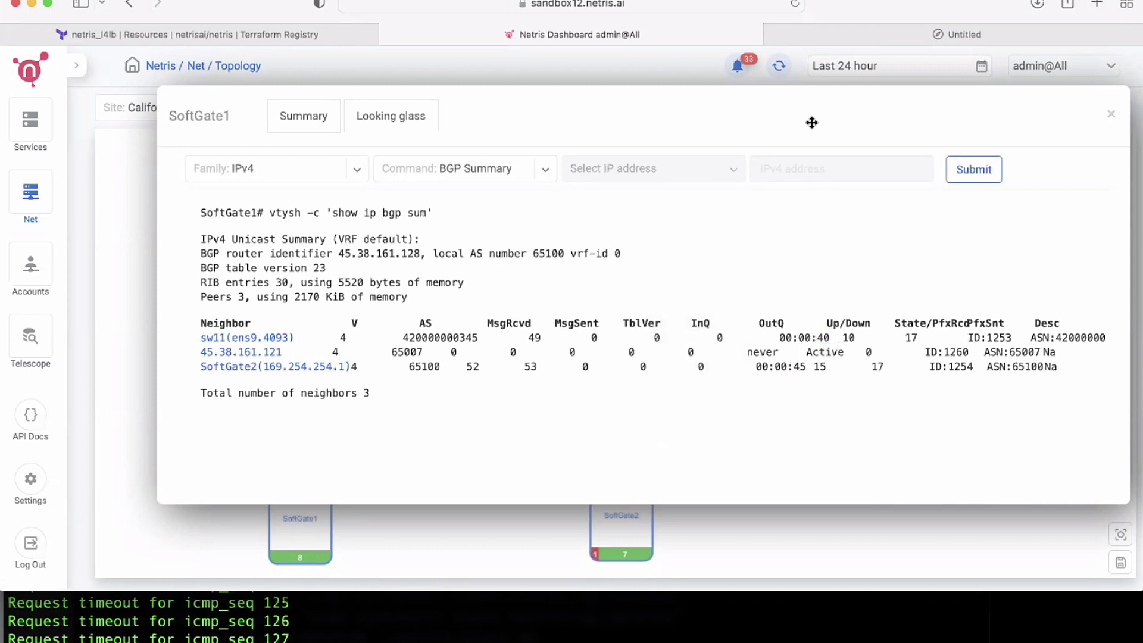
drag(812, 122, 724, 145)
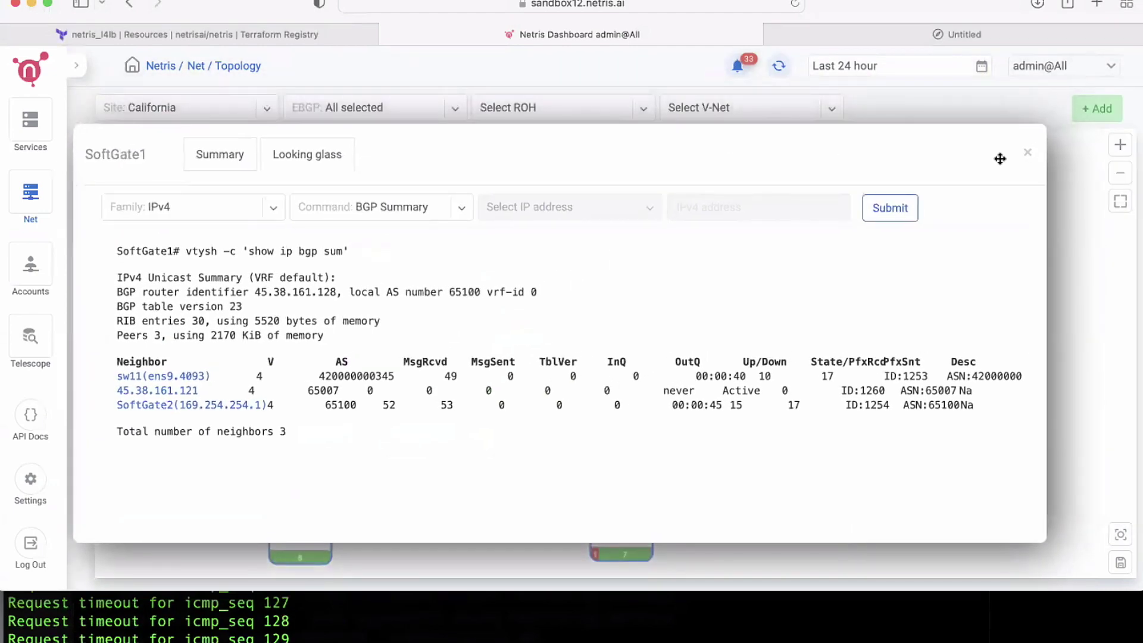
click(1027, 153)
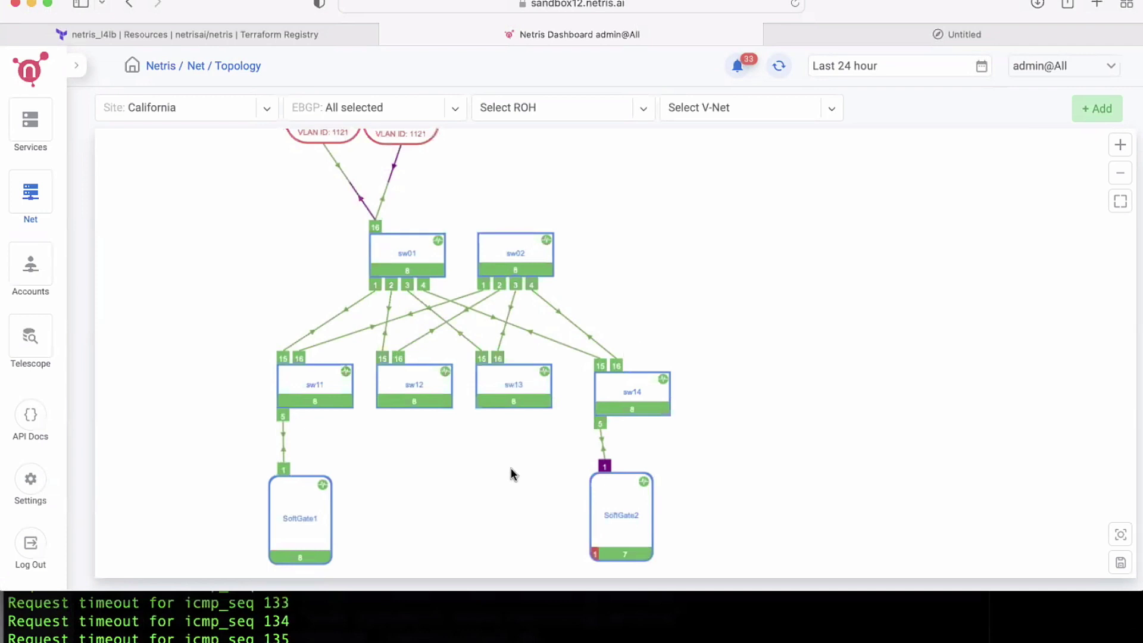
scroll(510, 475, down, 4)
Step: Confirm pings to 45.38.161.128 now reply, then advance to the Netris Controller architecture slide
scroll(513, 388, up, 2)
drag(513, 388, 480, 444)
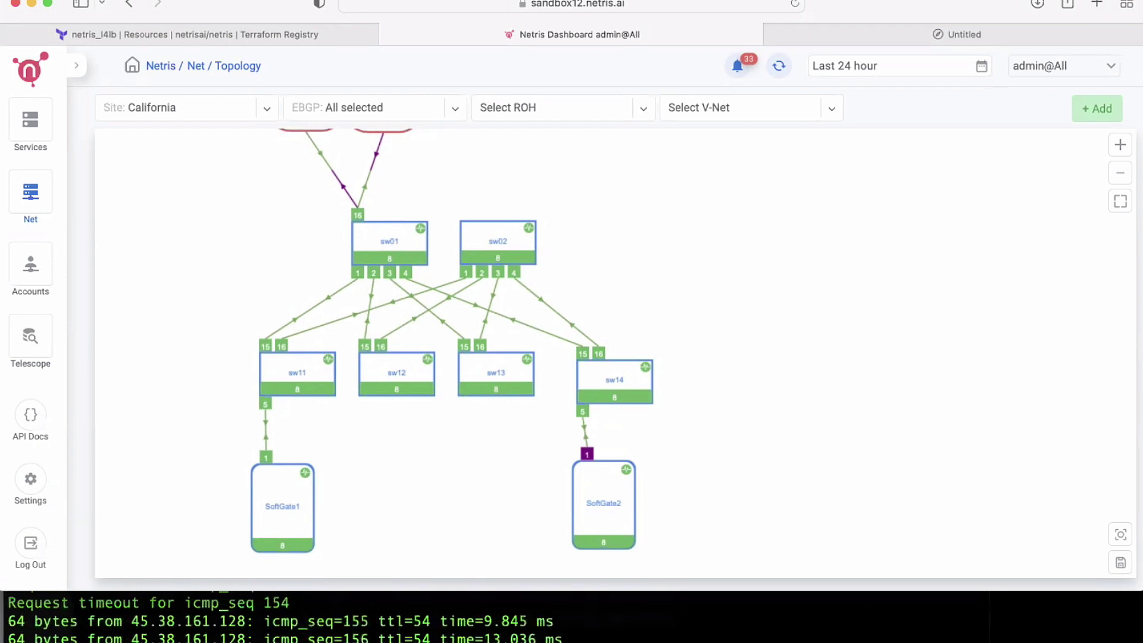
click(224, 625)
double_click(224, 621)
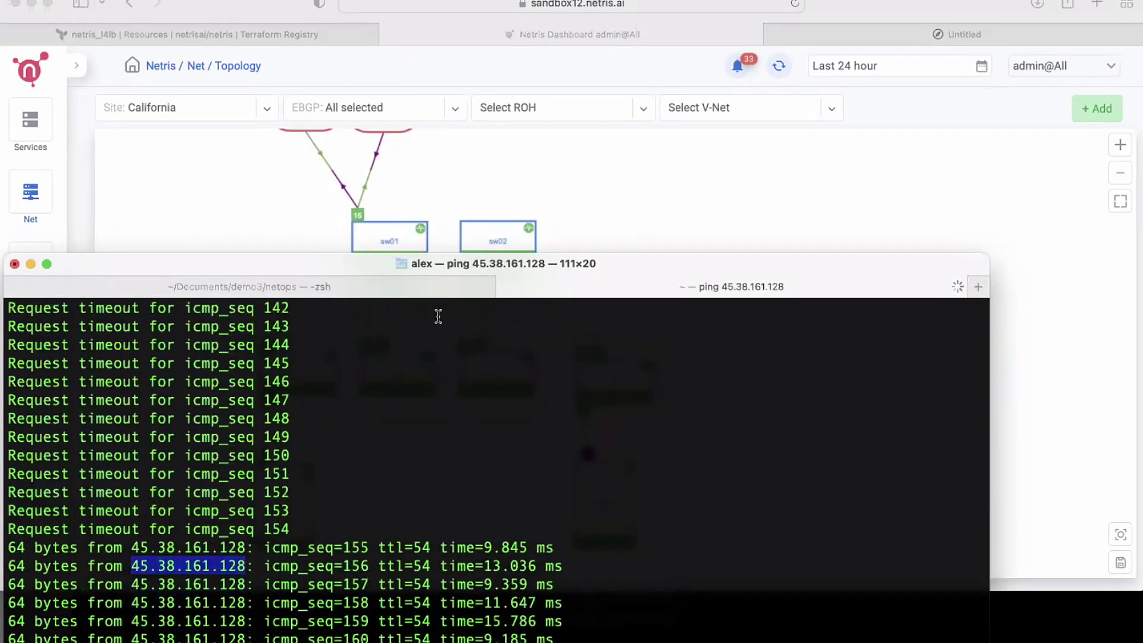
click(655, 204)
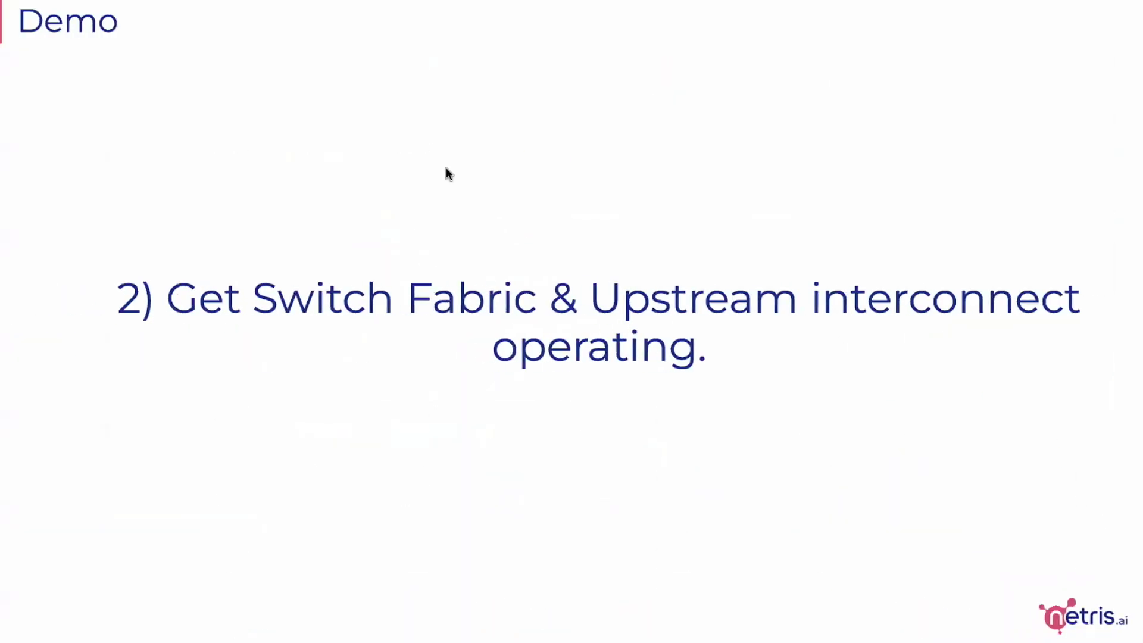
key(Right)
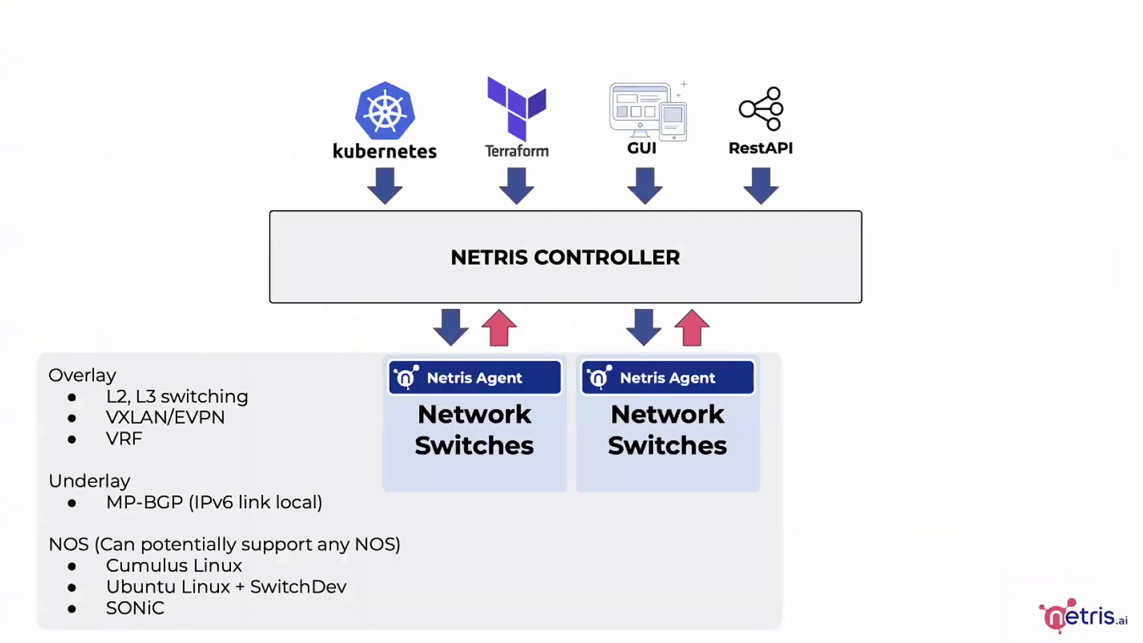
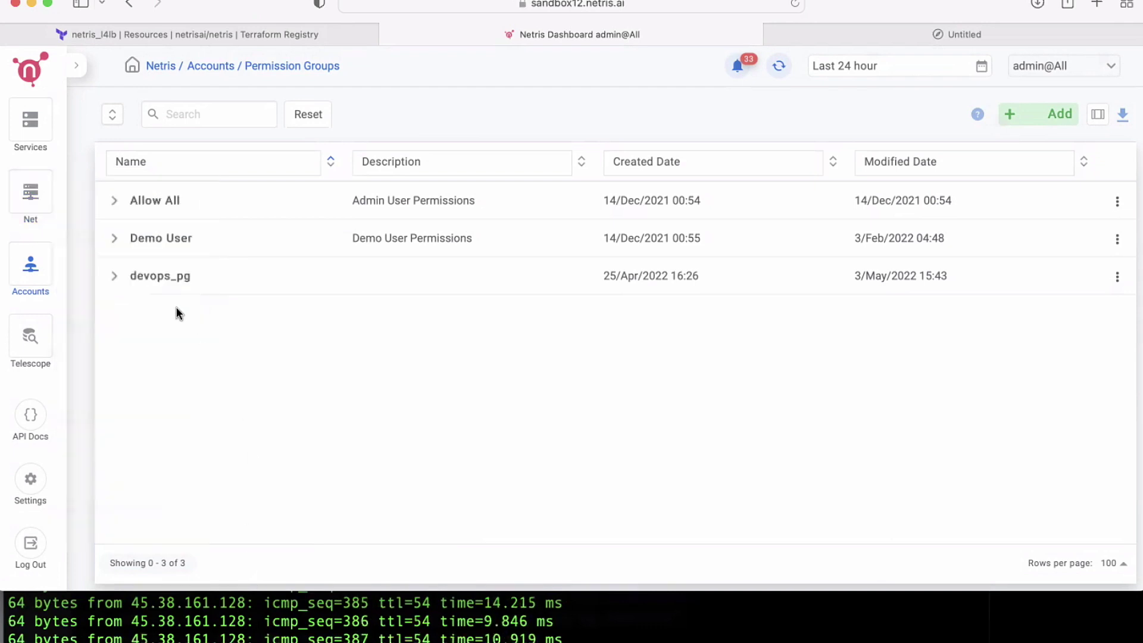
Step: Review the permission groups Allow All, Demo User and devops_pg
mouse_move(46, 191)
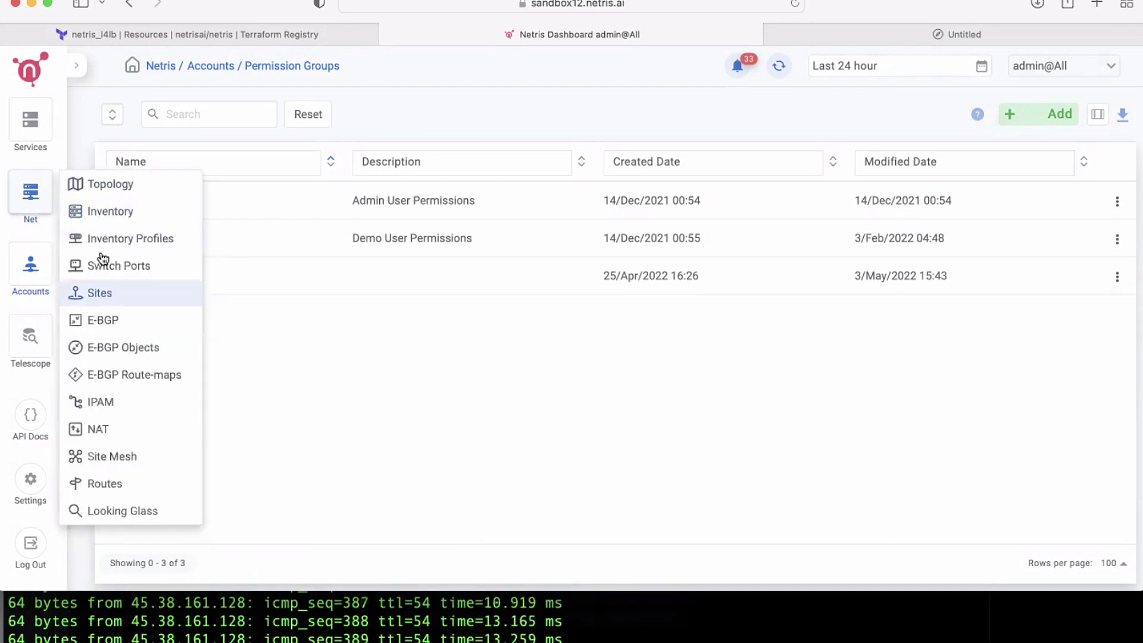
Step: Check the devops_resources tenant on the IPAM subnets, including the load-balancer subnet, then list the switch ports
click(114, 403)
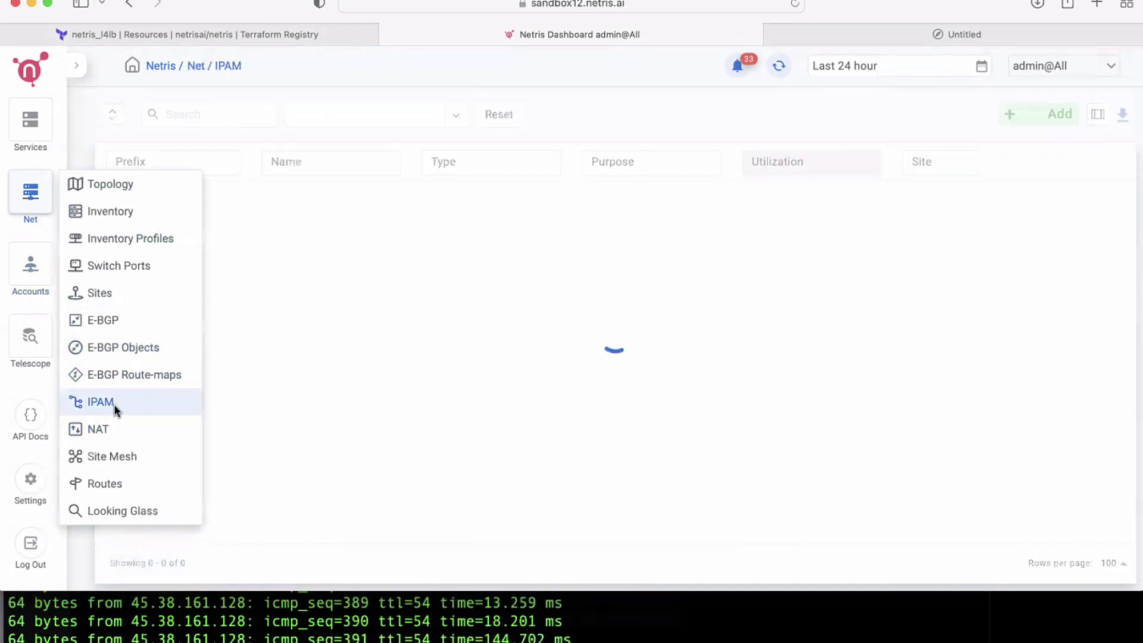
scroll(598, 314, down, 1)
scroll(598, 314, down, 2)
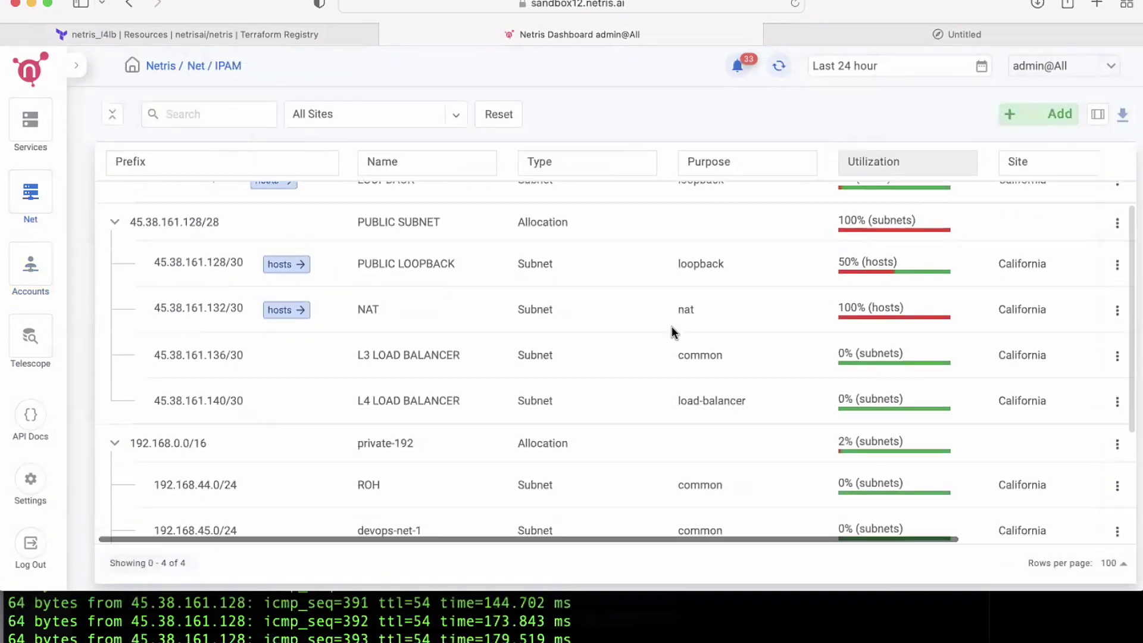
scroll(734, 349, right, 3)
scroll(736, 349, right, 2)
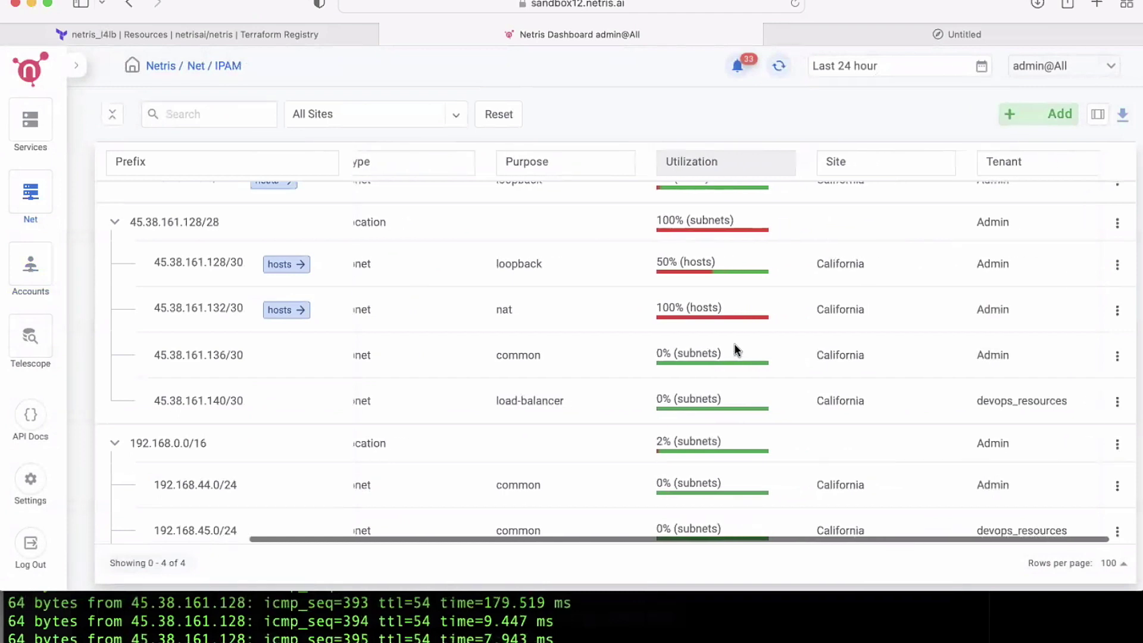
scroll(714, 334, down, 1)
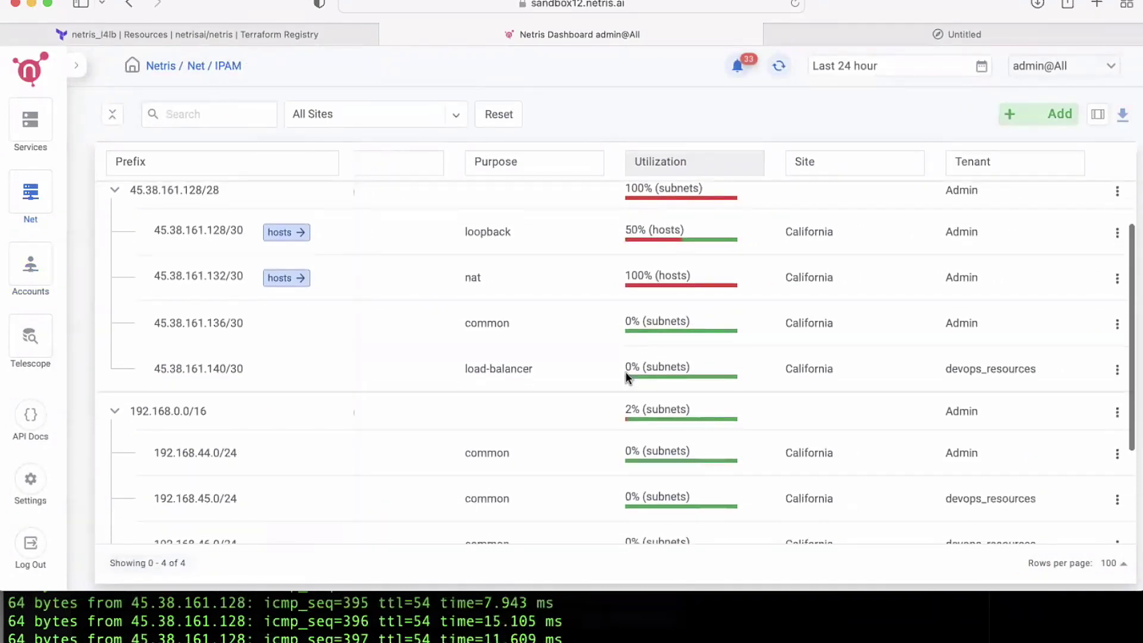
scroll(991, 378, down, 1)
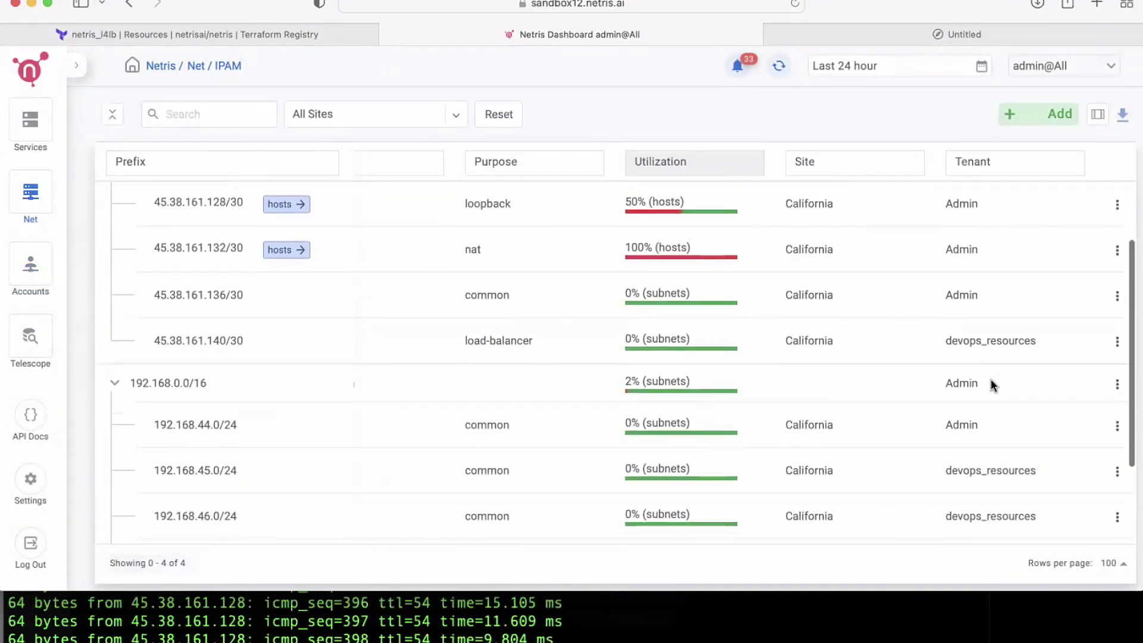
double_click(950, 338)
scroll(950, 338, down, 3)
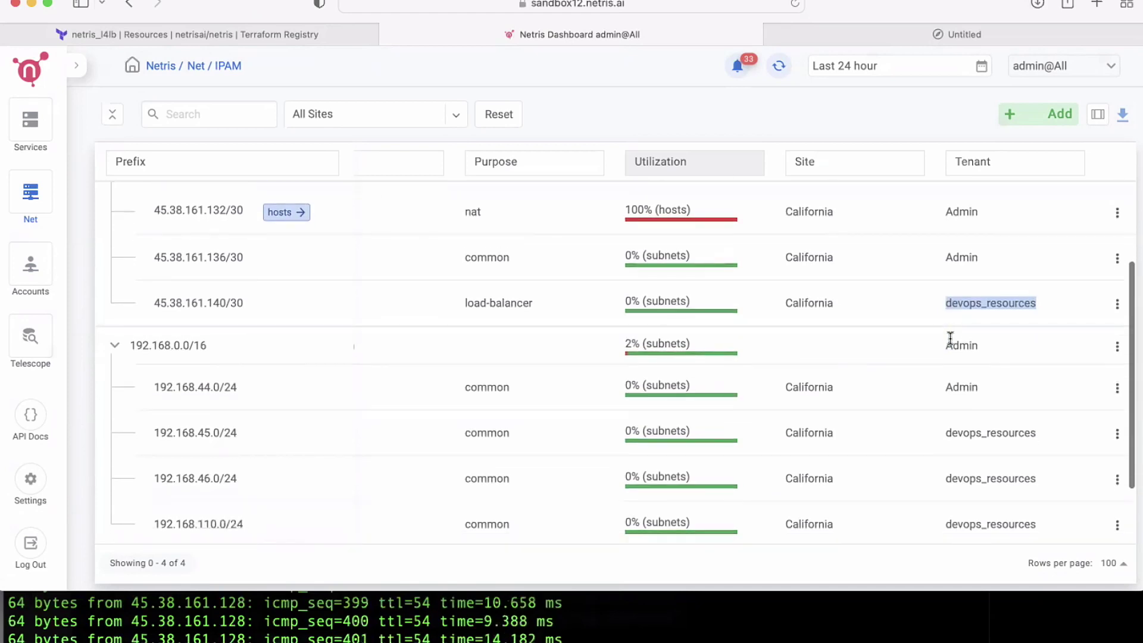
scroll(950, 338, down, 1)
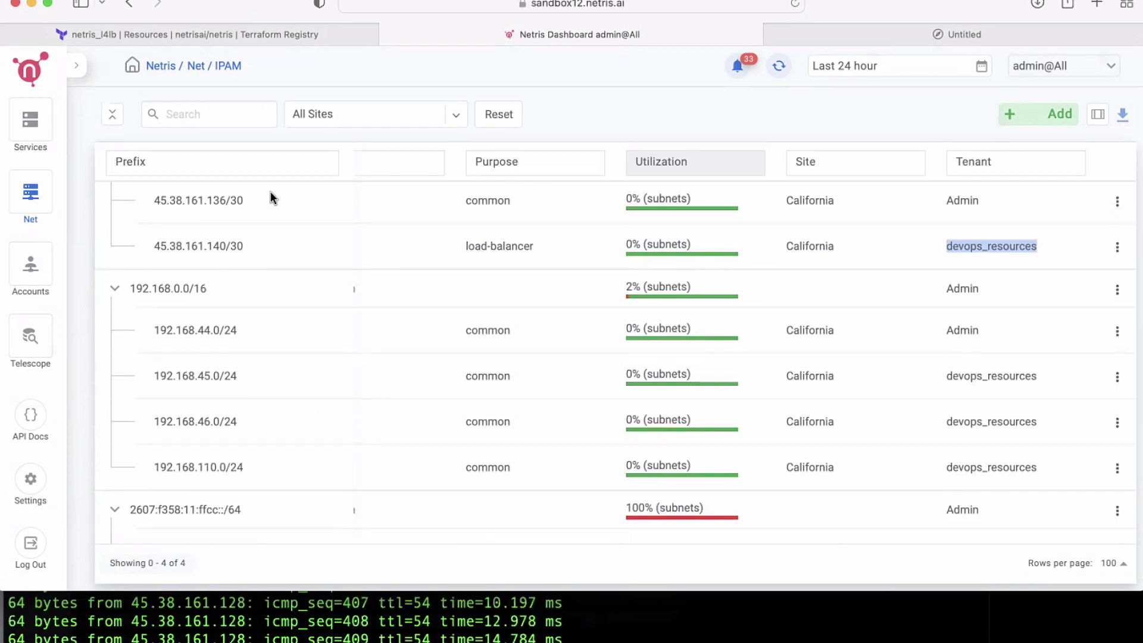
mouse_move(54, 195)
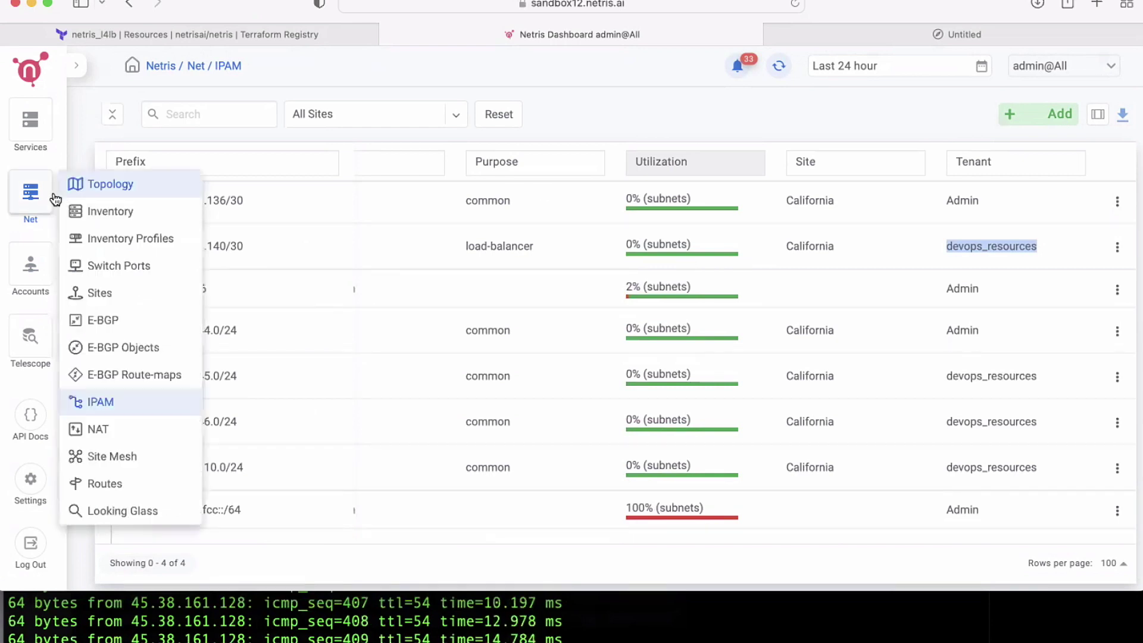
click(125, 265)
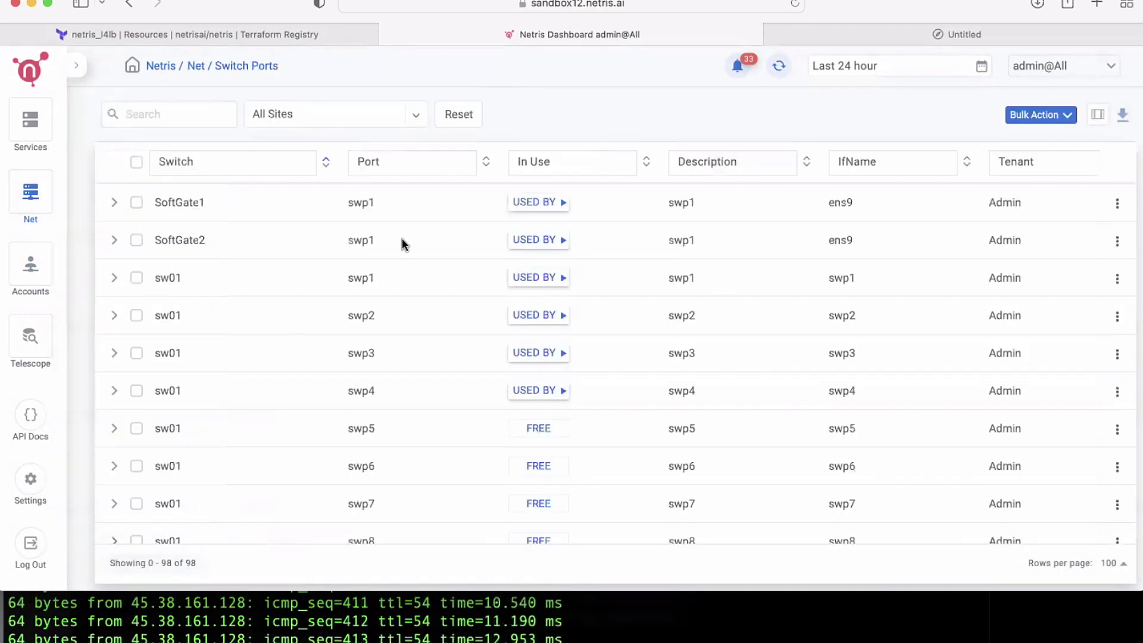
Step: Filter the switch ports to free ones on sw1 switches
click(582, 162)
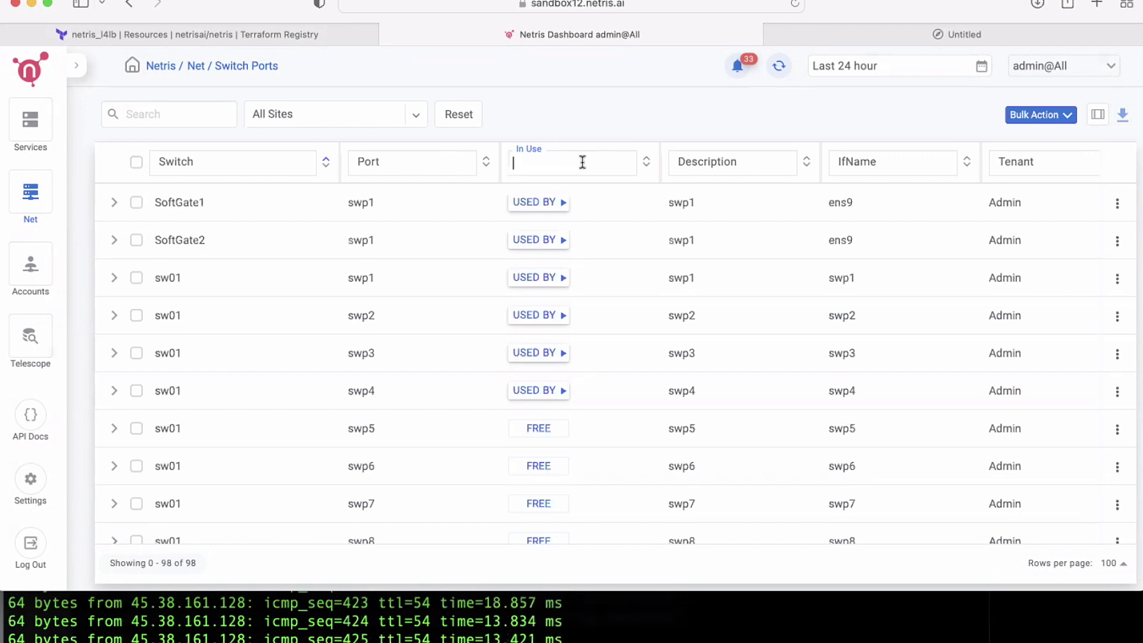
text(free)
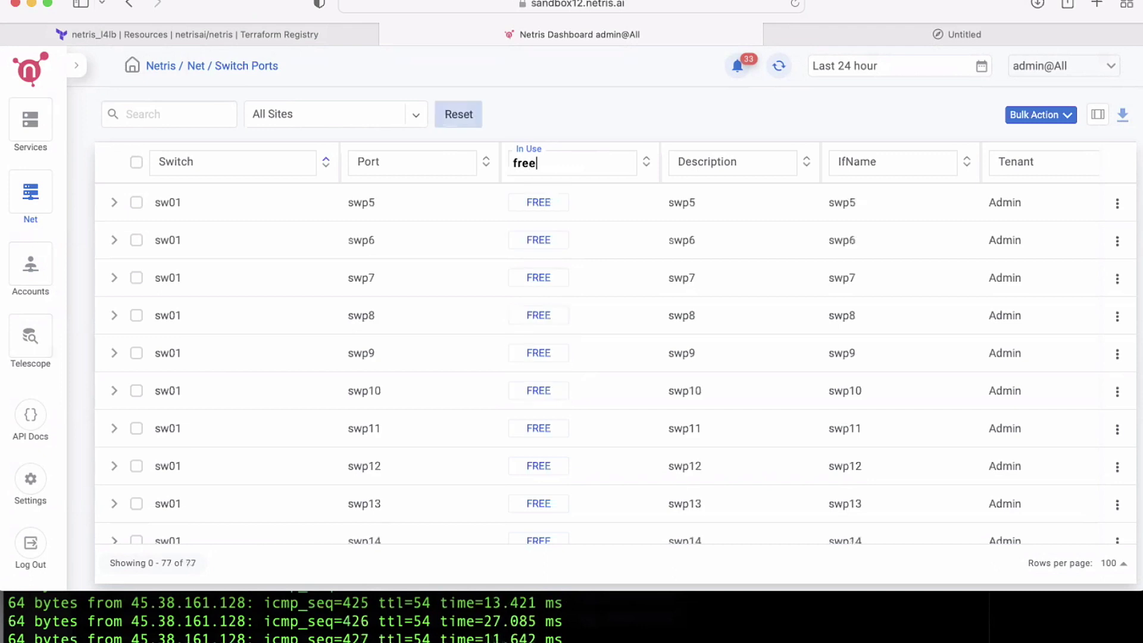
click(280, 161)
text(sw1)
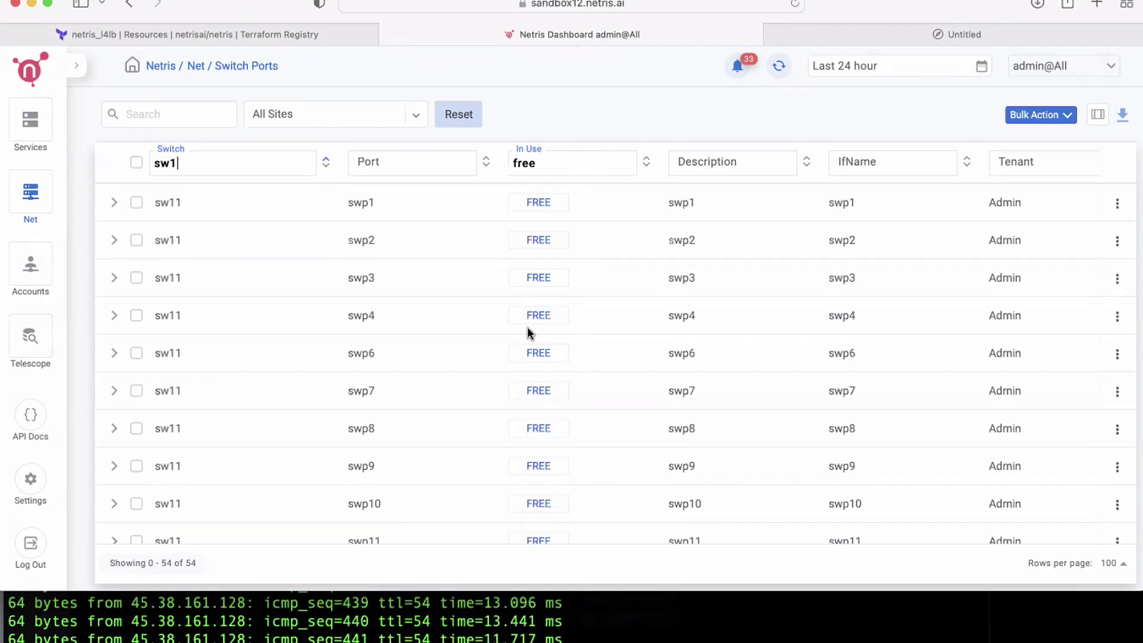
Step: Bulk-edit all 54 filtered ports to tenant devops_resources, save, and log out
click(136, 163)
click(1015, 121)
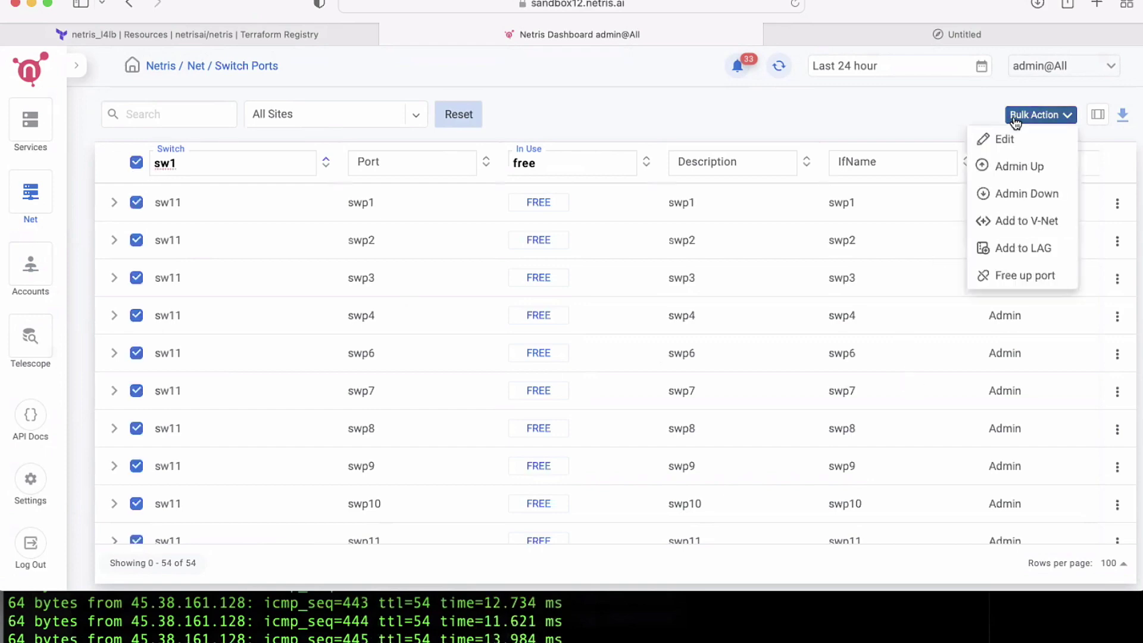
click(999, 140)
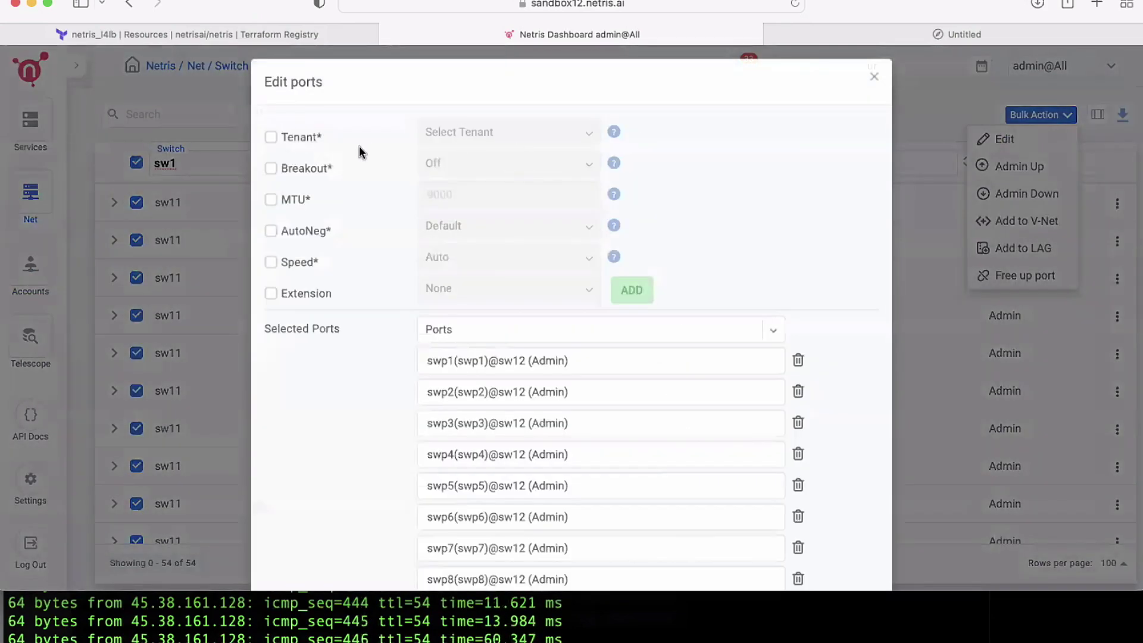
click(323, 145)
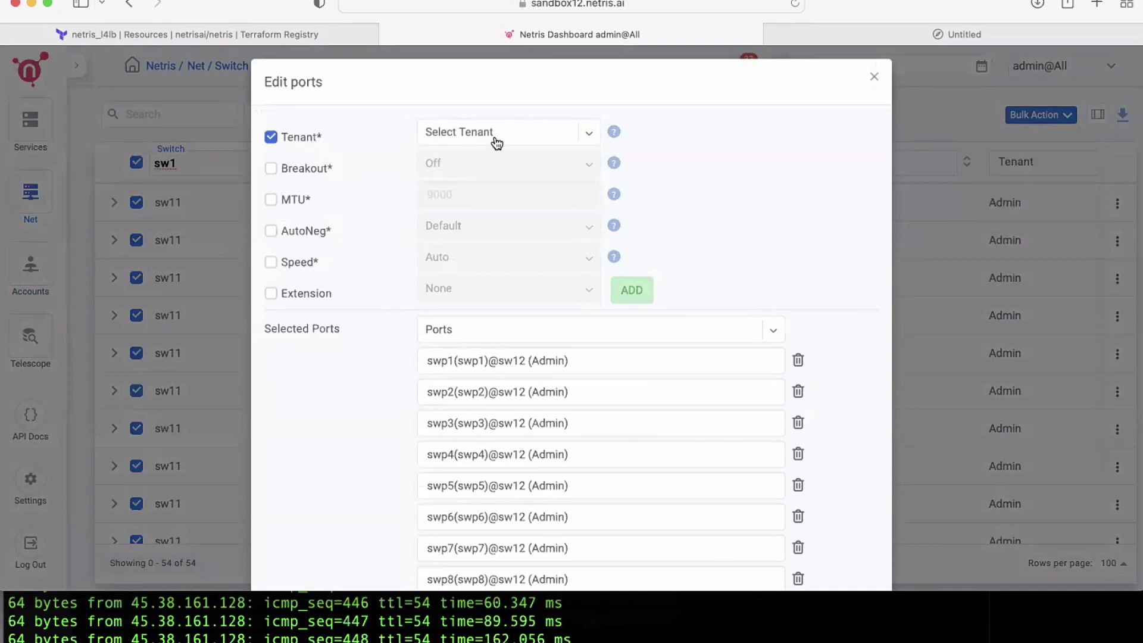
click(496, 141)
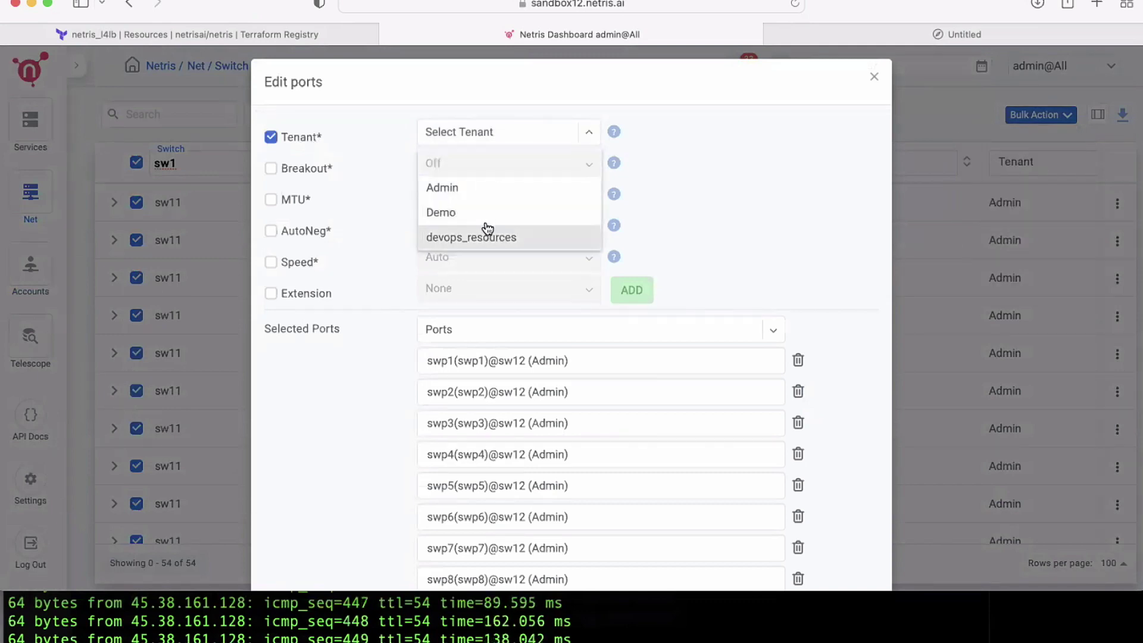
click(477, 235)
scroll(867, 214, down, 10)
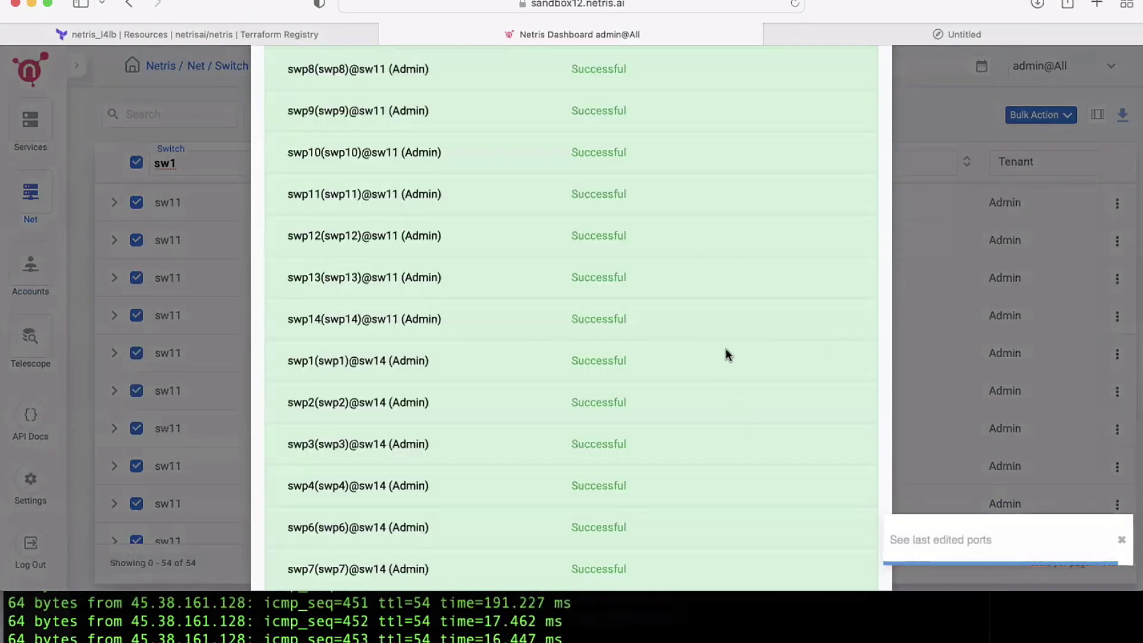
scroll(820, 337, down, 5)
click(848, 544)
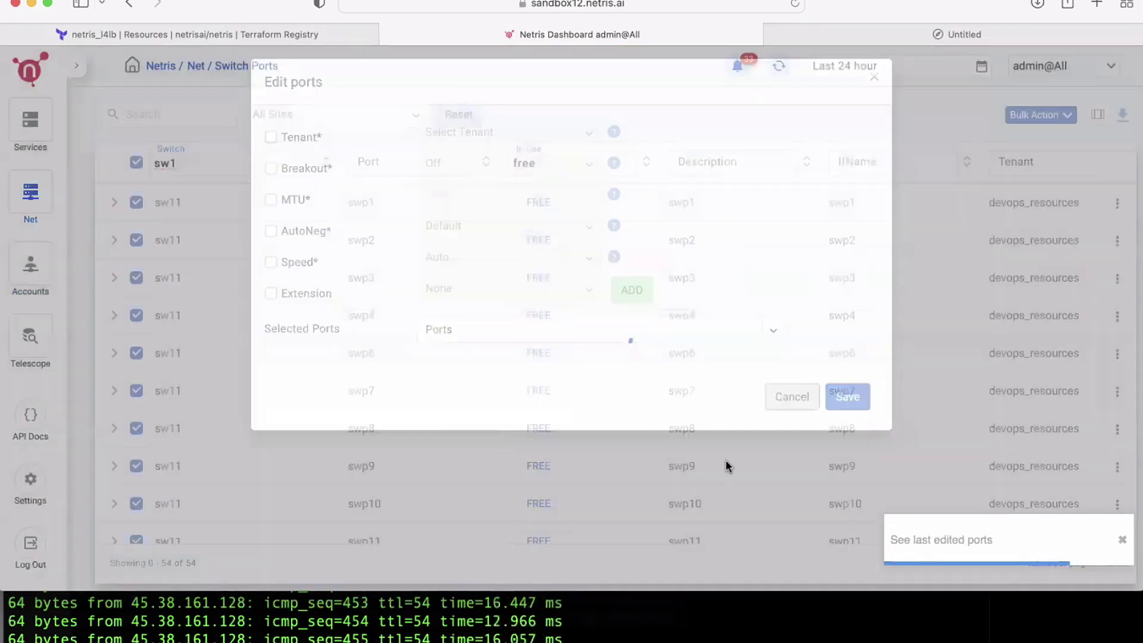
click(31, 543)
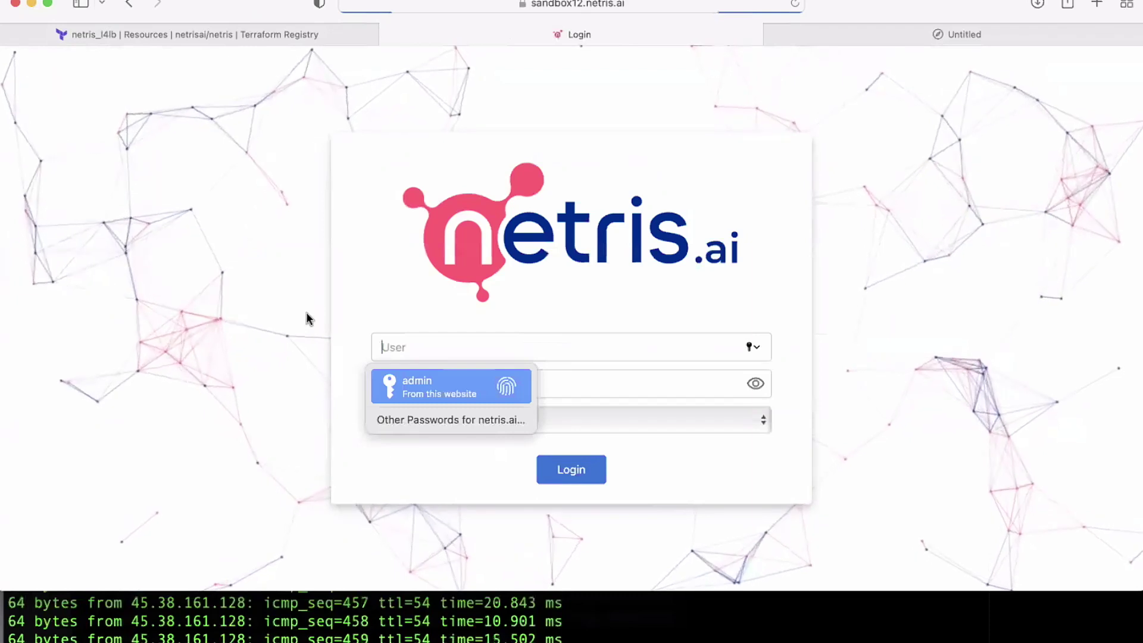
Step: Sign in as devops with the saved password and view the empty V-Net list
text(devops)
click(400, 374)
click(578, 475)
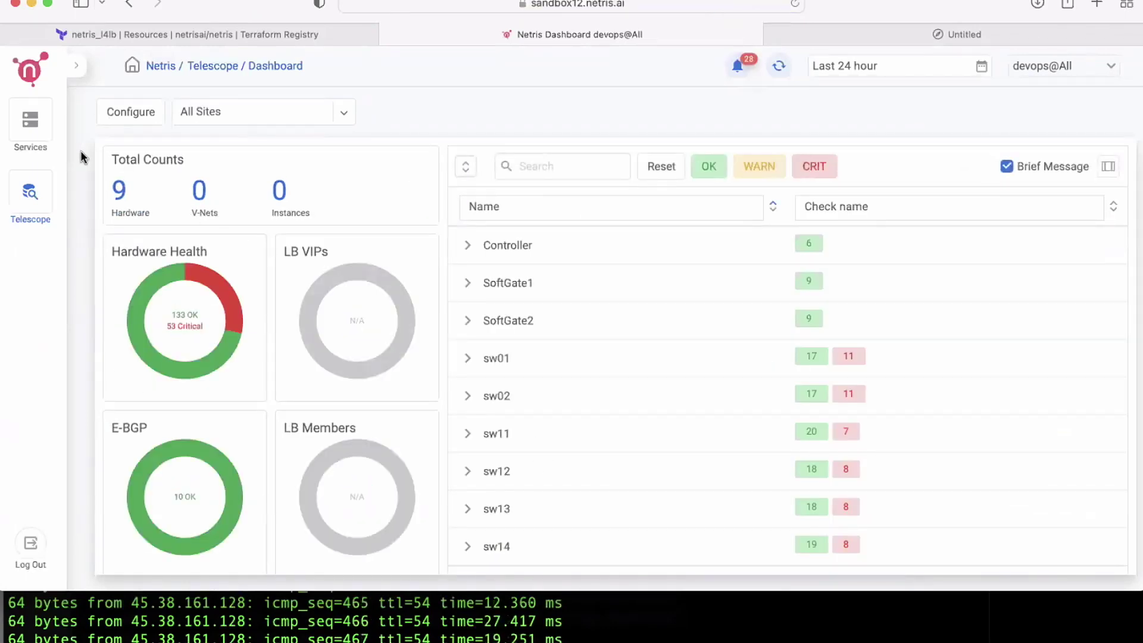
mouse_move(37, 119)
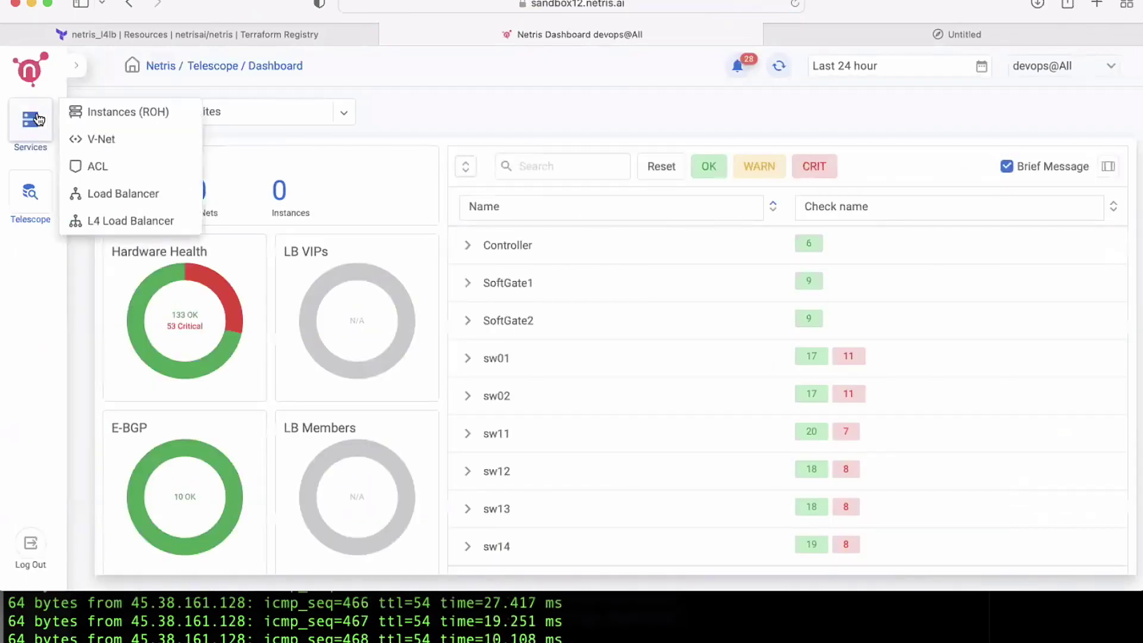
click(71, 138)
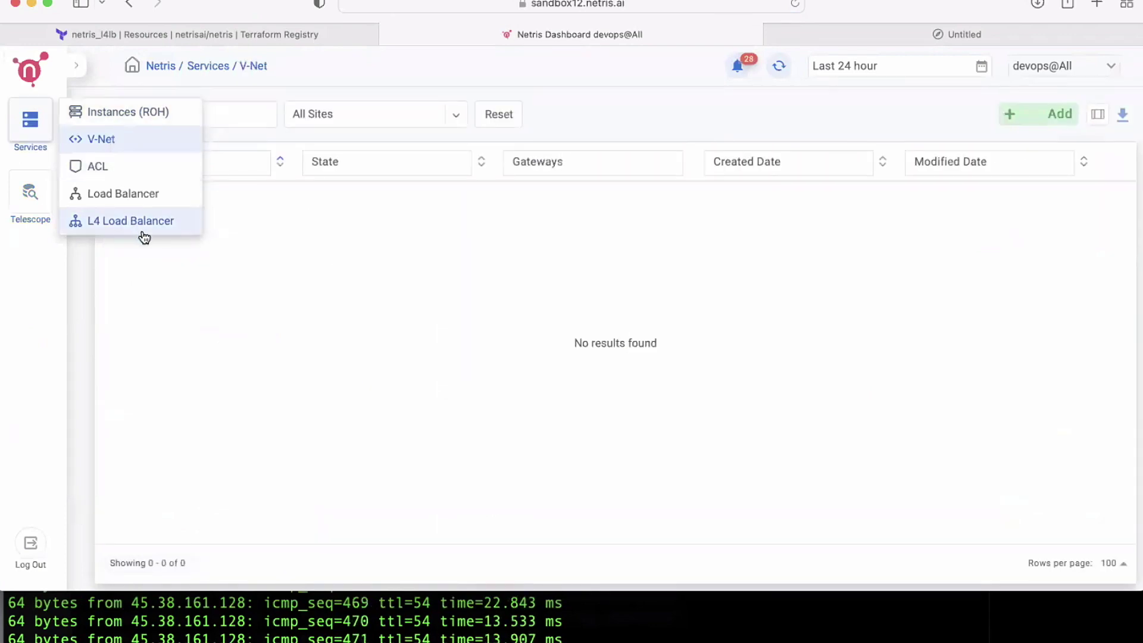
Step: Stop the running ping and switch to the root server session
click(617, 607)
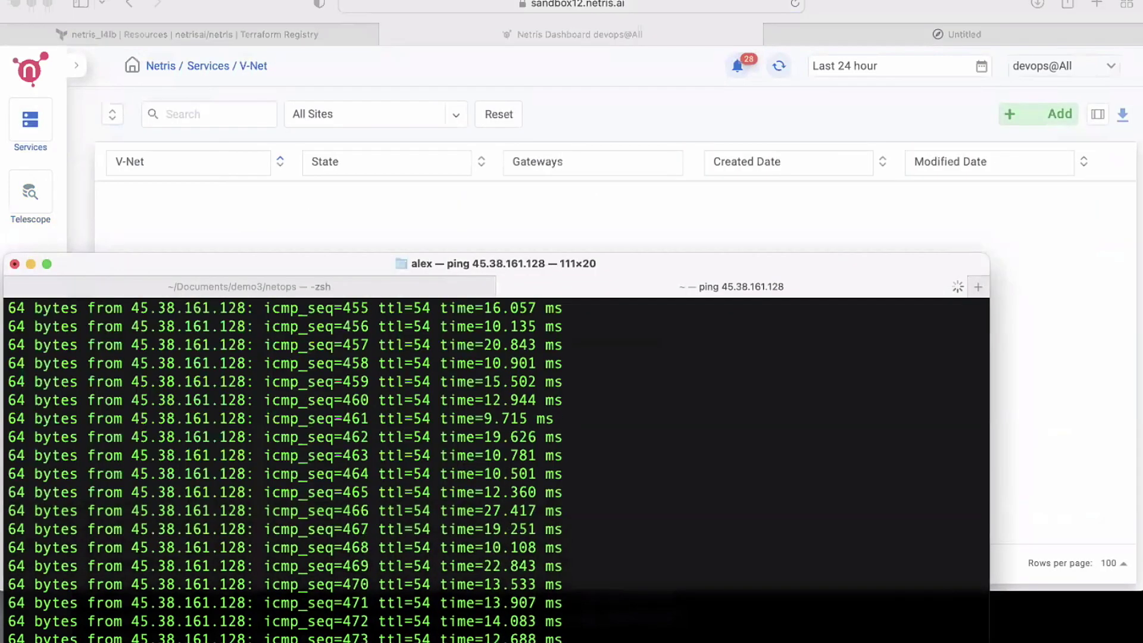
key(ctrl+c)
key(super+Tab)
key(Return)
key(Return)
key(Return)
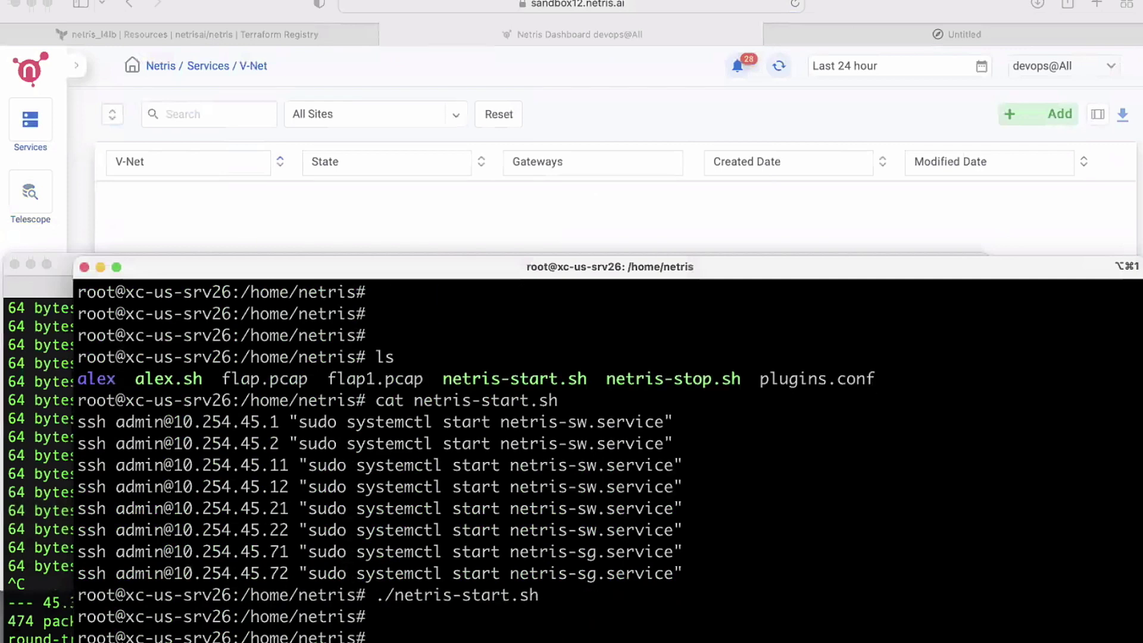
Step: Connect to sandbox-srv06 with srv6 and start ping 8.8.8.8
key(Return)
text(srv6)
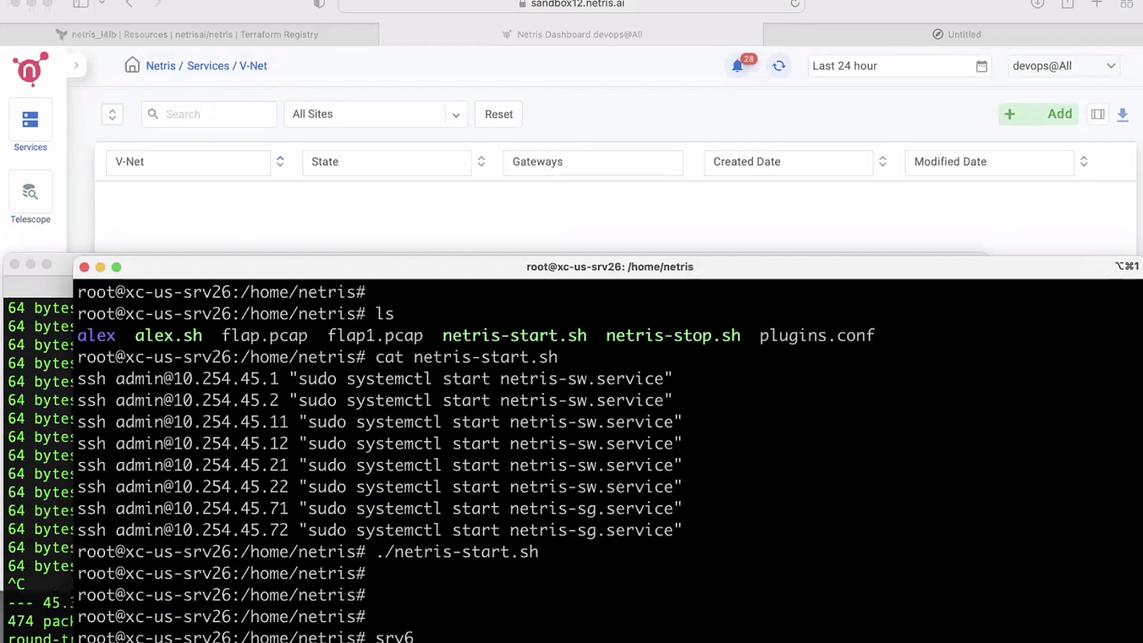
key(Return)
key(Return)
key(Return)
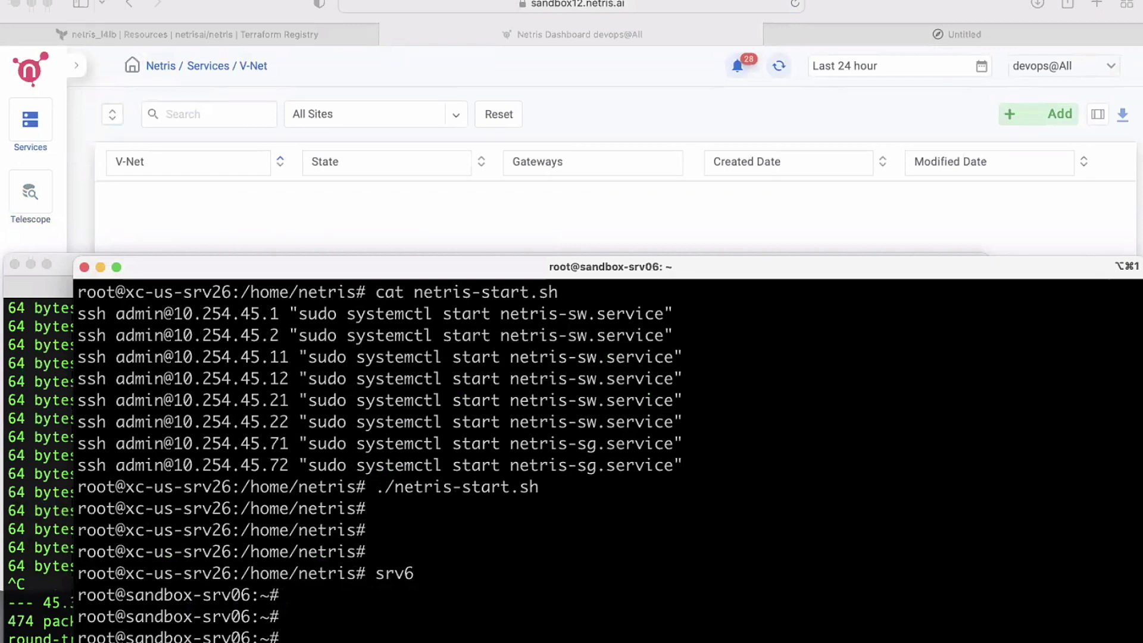
text(ping 8.8.8.8)
key(Return)
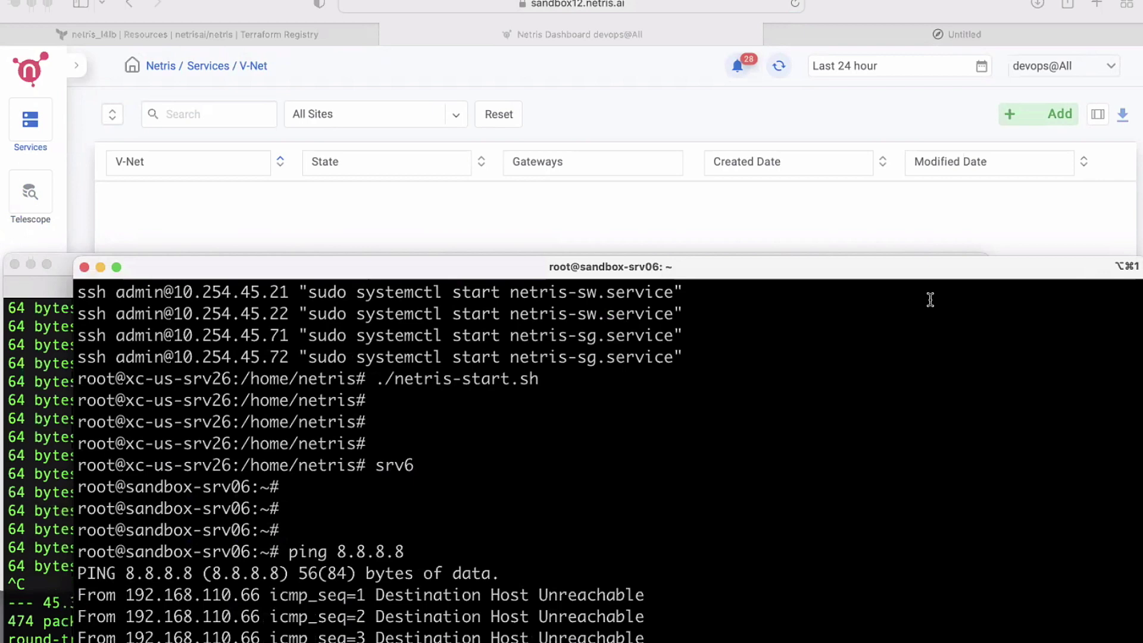
Step: Start a V-Net named test, owner devops_resources, site California, K8S subnet as IPv4 gateway
click(915, 232)
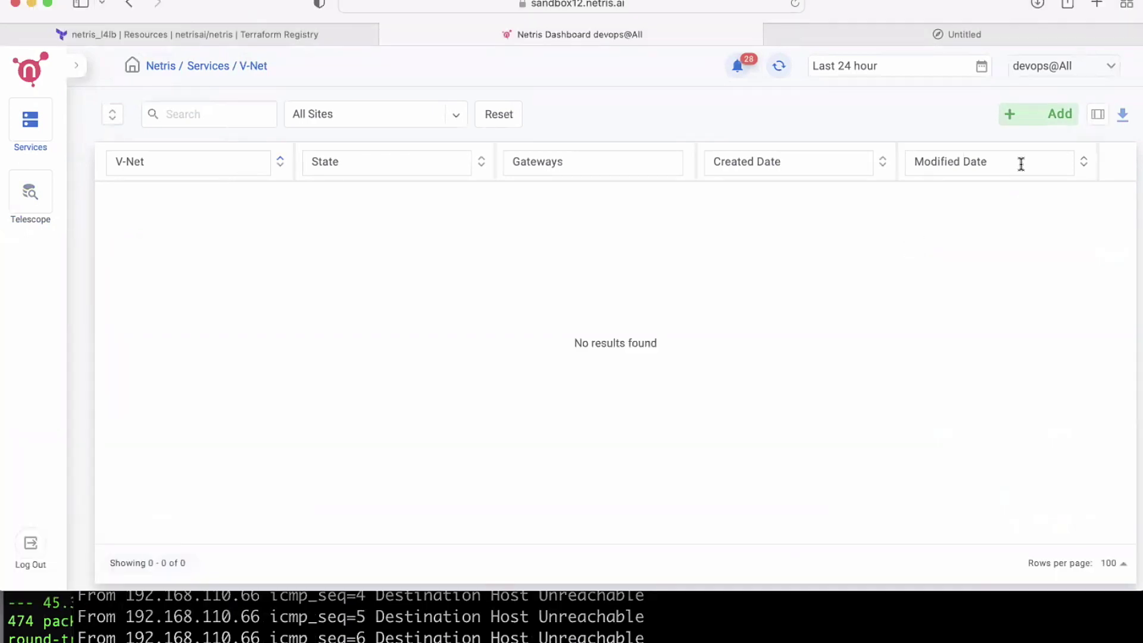
click(1009, 115)
click(510, 128)
text(test)
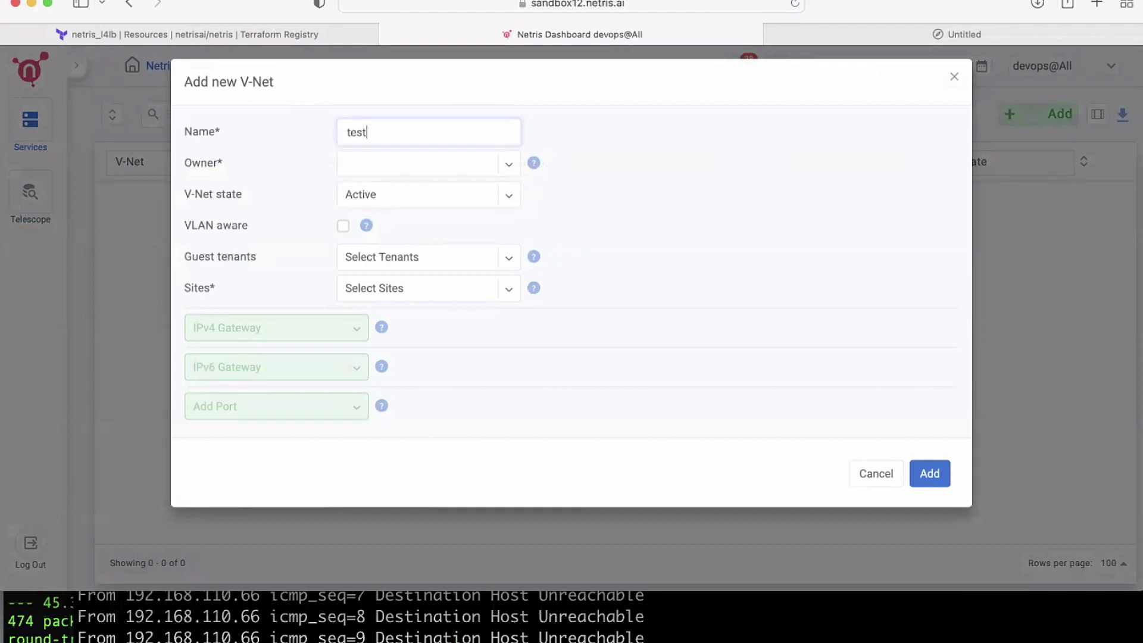
click(514, 171)
click(462, 266)
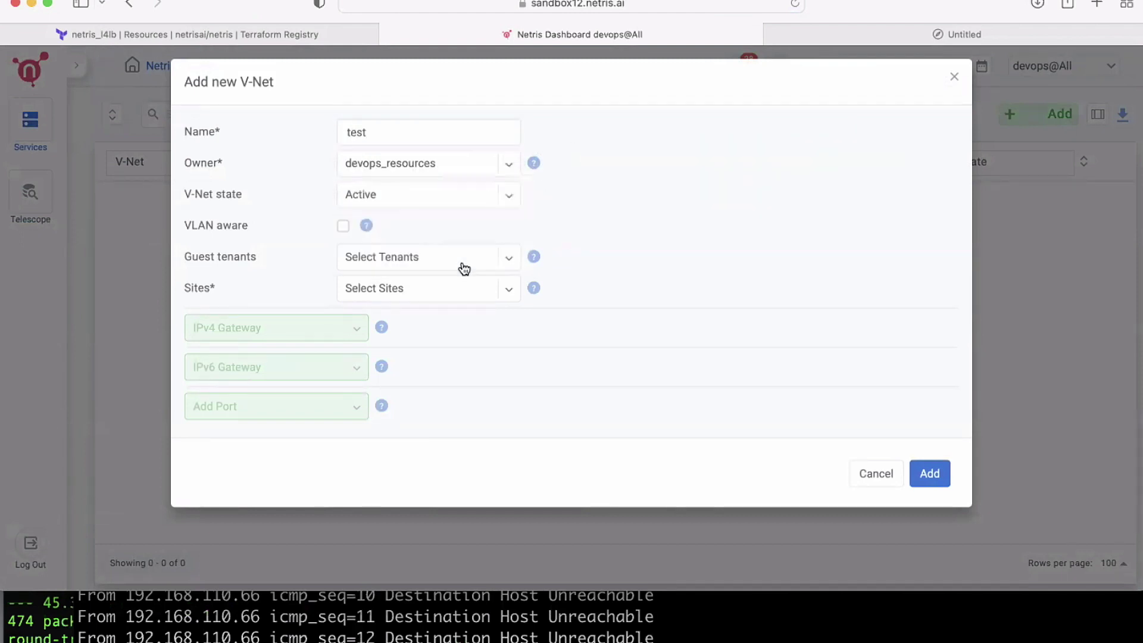
click(507, 292)
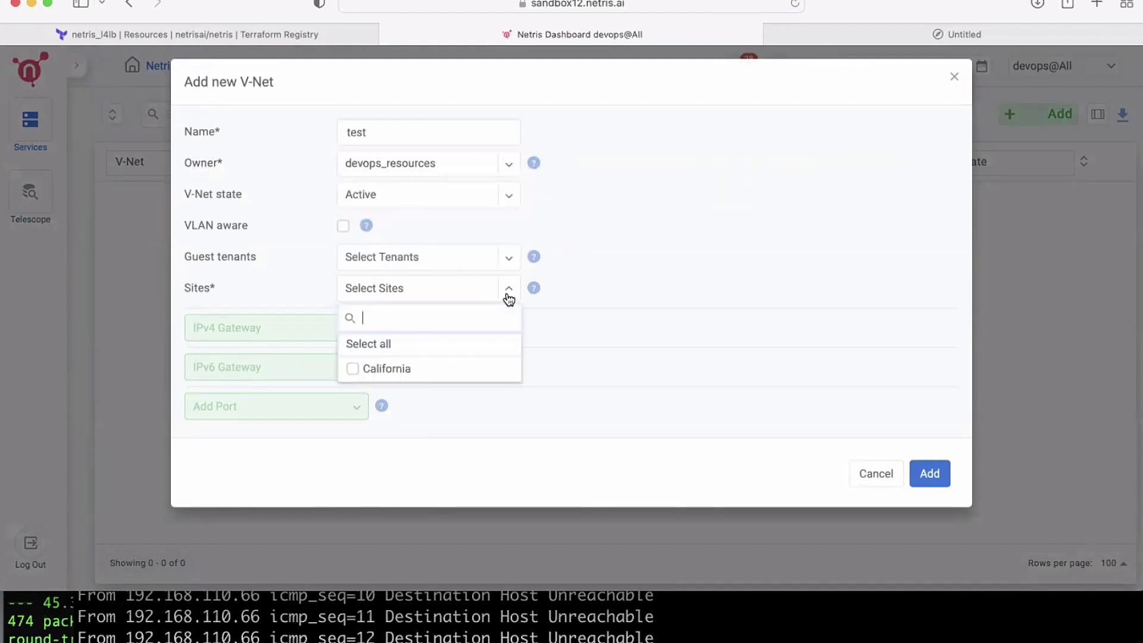
click(467, 364)
click(285, 314)
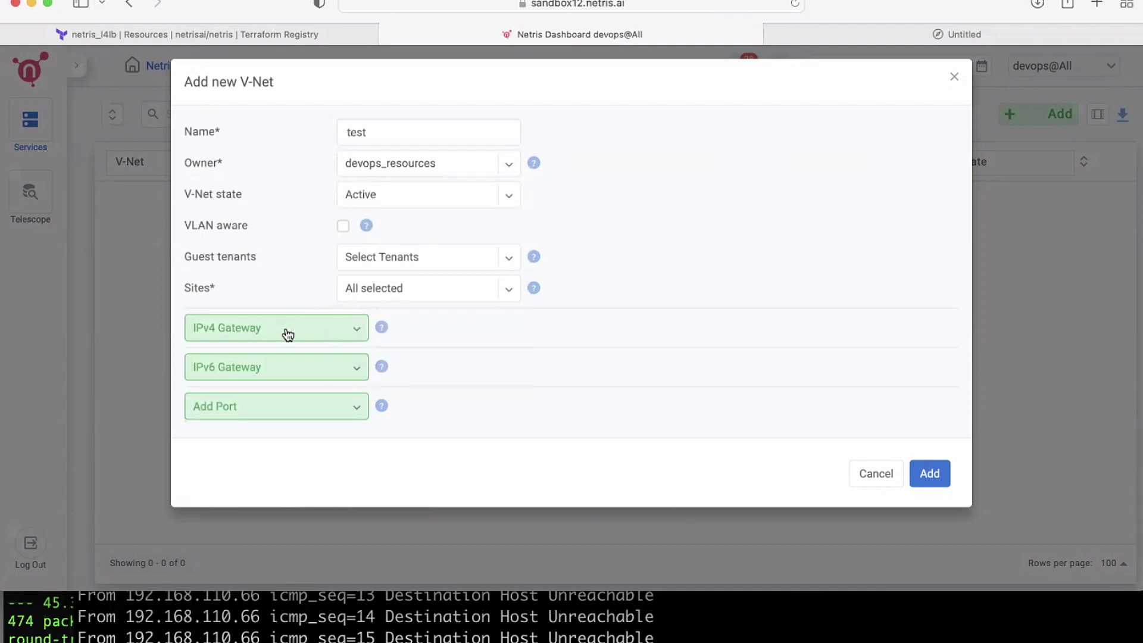
click(286, 329)
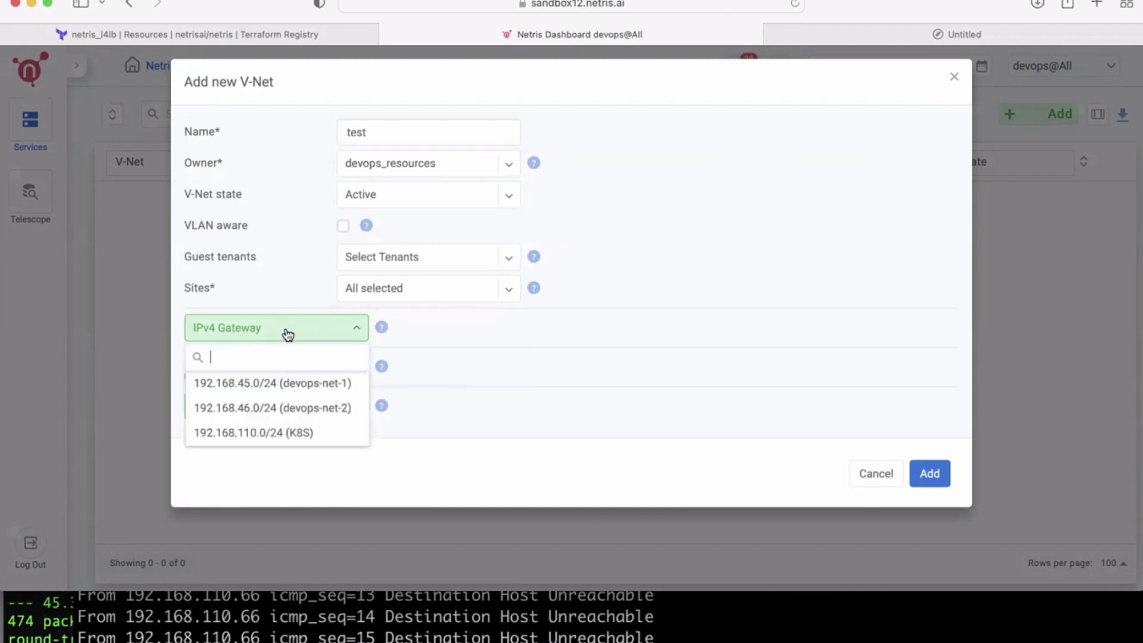
click(296, 433)
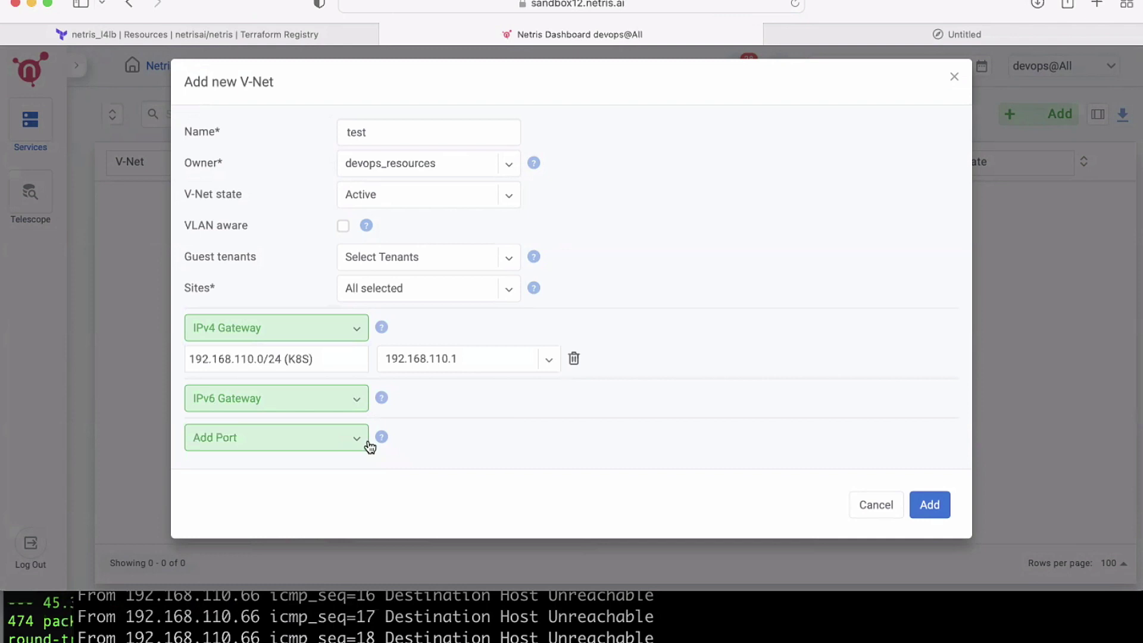
Step: Add all 54 ports as untagged and create the test V-Net
click(331, 443)
click(238, 262)
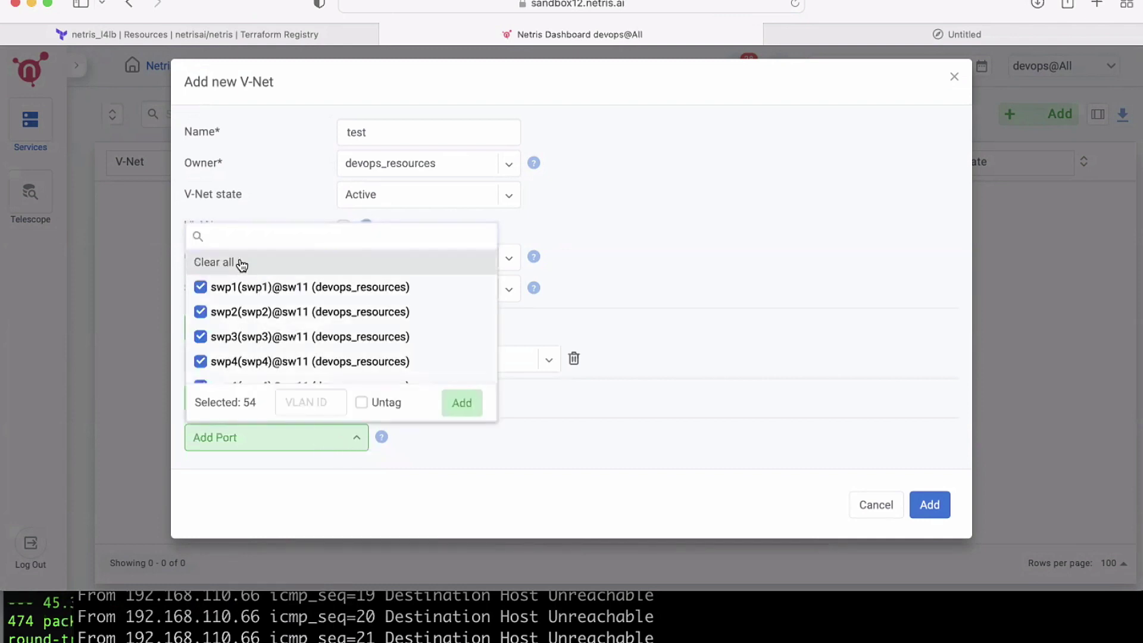
click(377, 406)
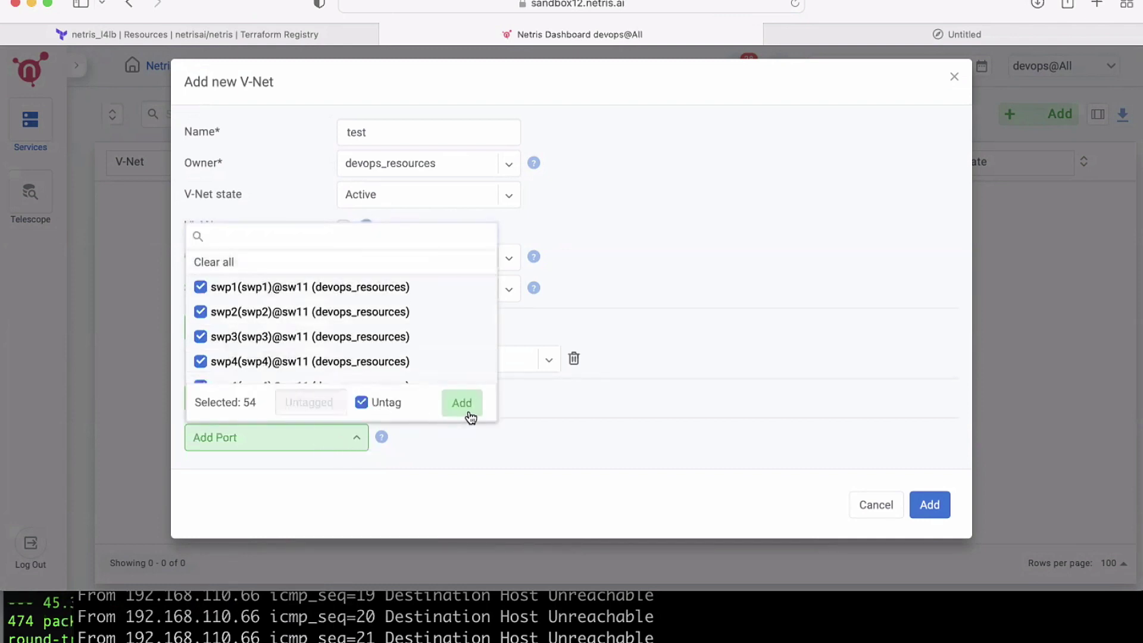
click(468, 410)
scroll(816, 426, down, 20)
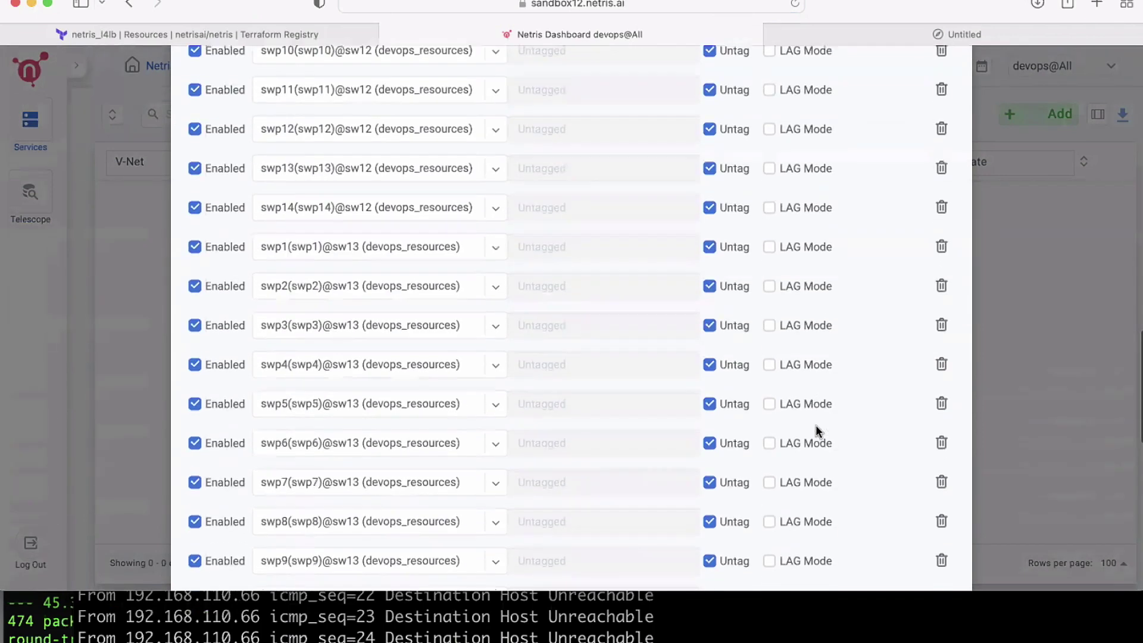
click(933, 546)
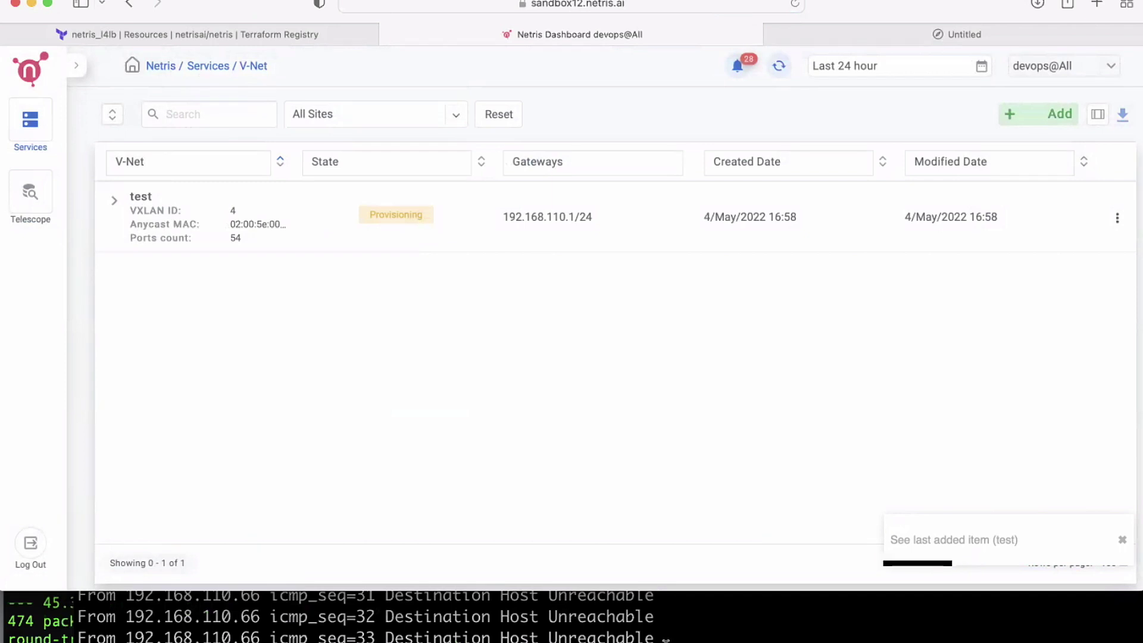
Step: Stop the now-answered ping to 8.8.8.8 and log out of the controller
key(super+Tab)
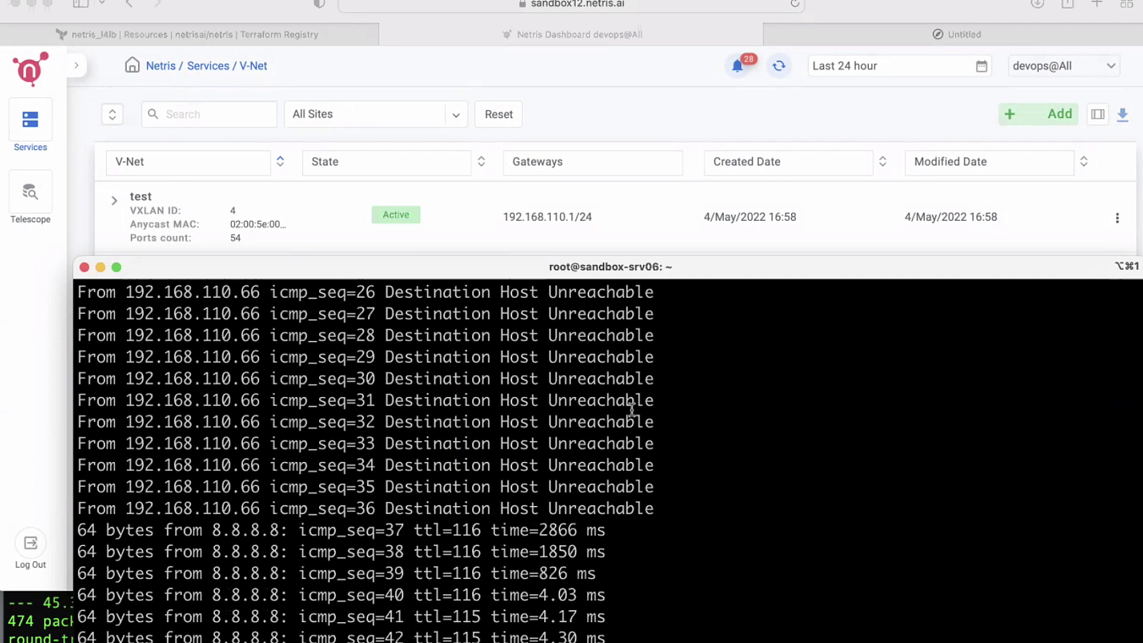
key(ctrl+c)
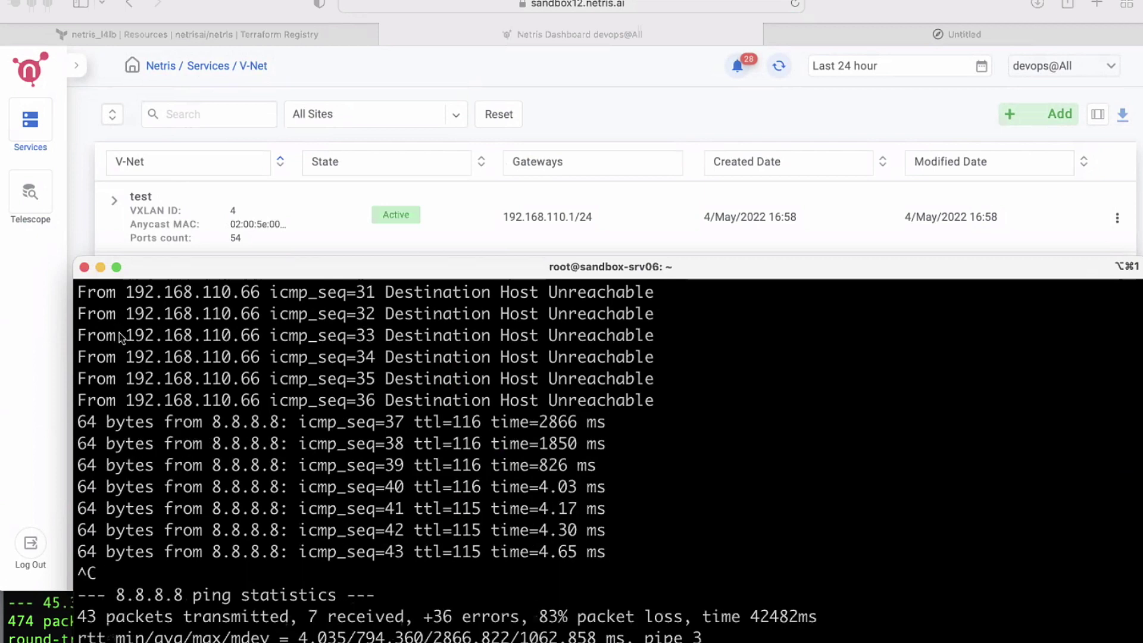
click(27, 393)
click(30, 543)
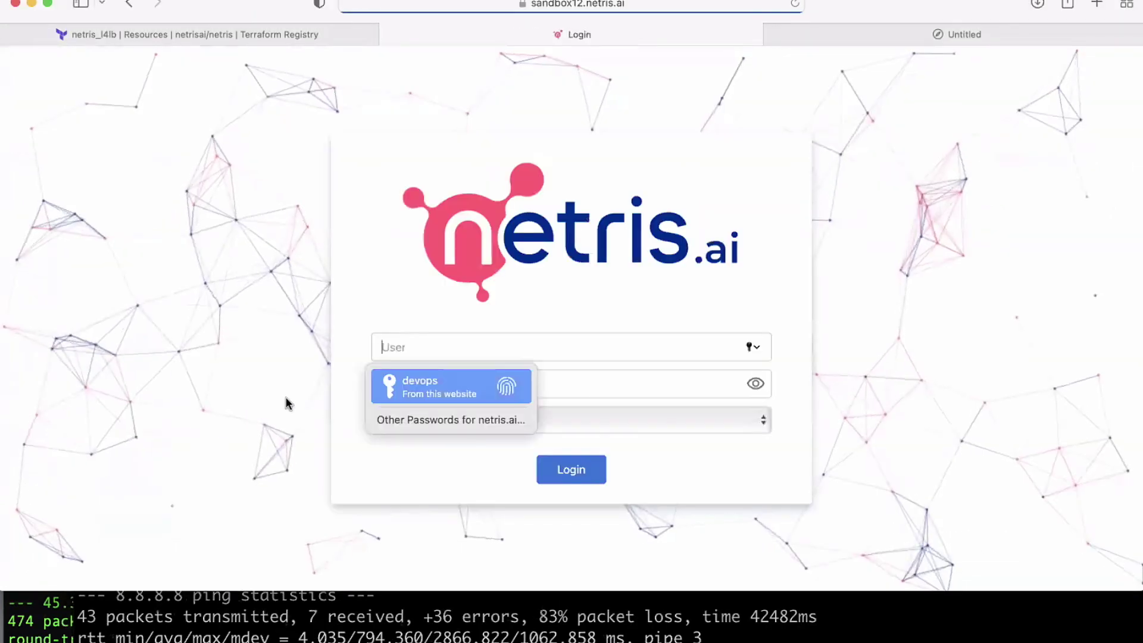
Step: Sign in as admin with the saved password to the Telescope dashboard showing 1 V-Net
text(admin)
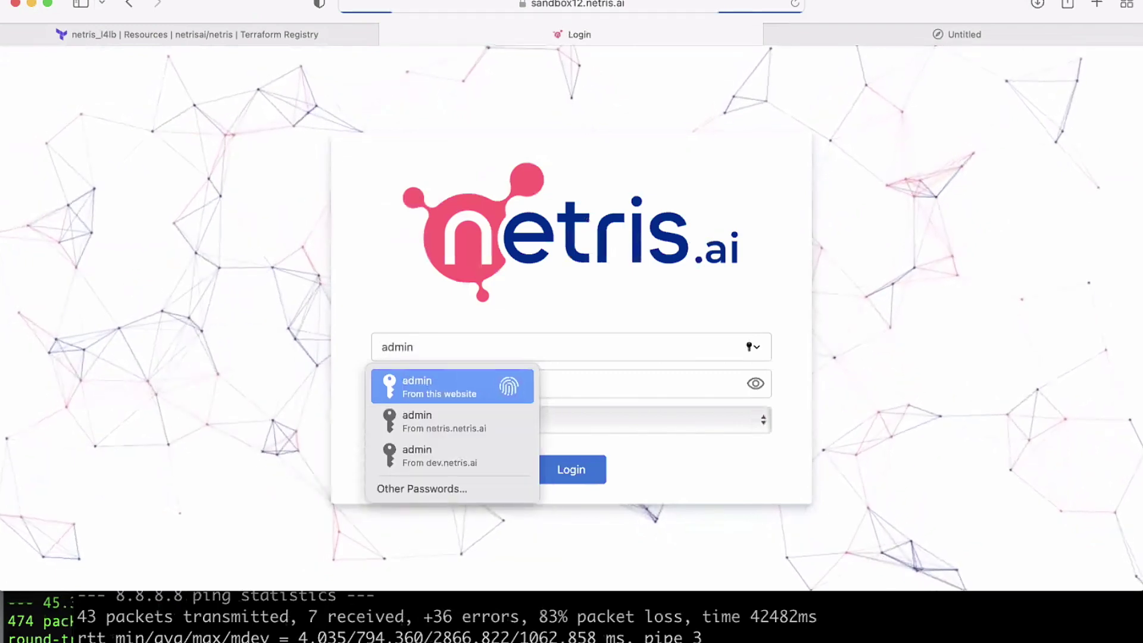
key(Return)
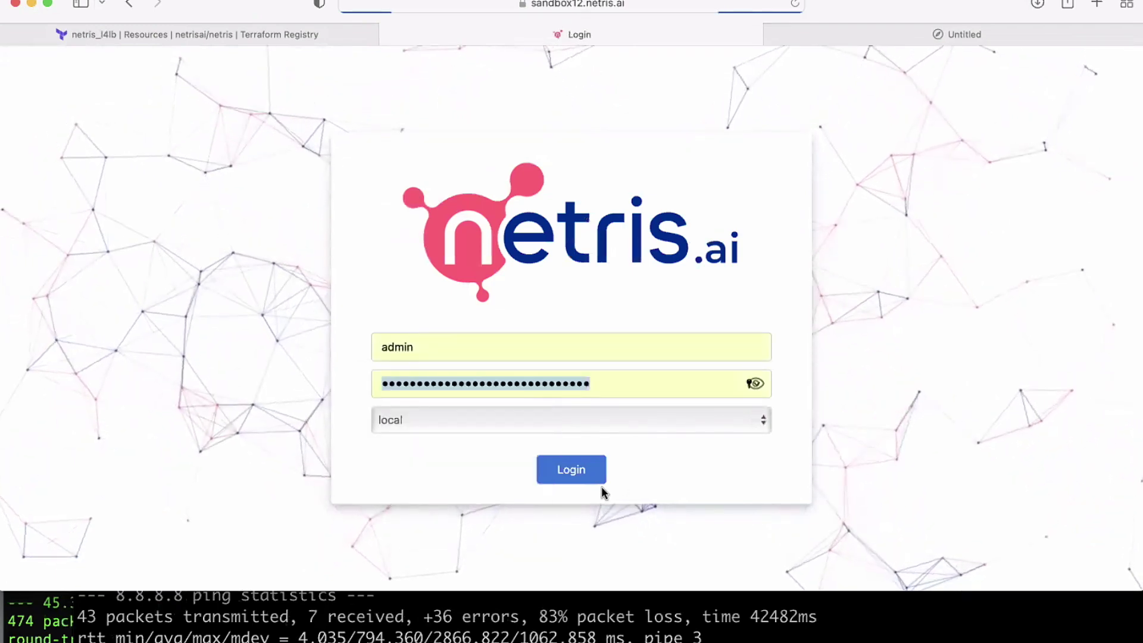
click(582, 473)
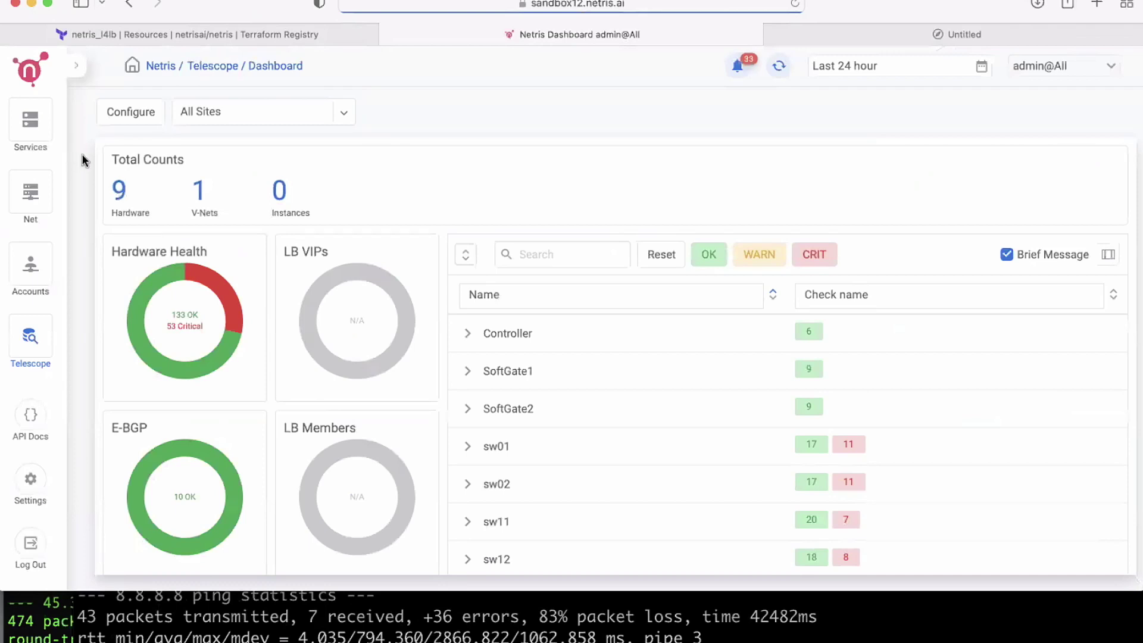
double_click(189, 199)
click(243, 209)
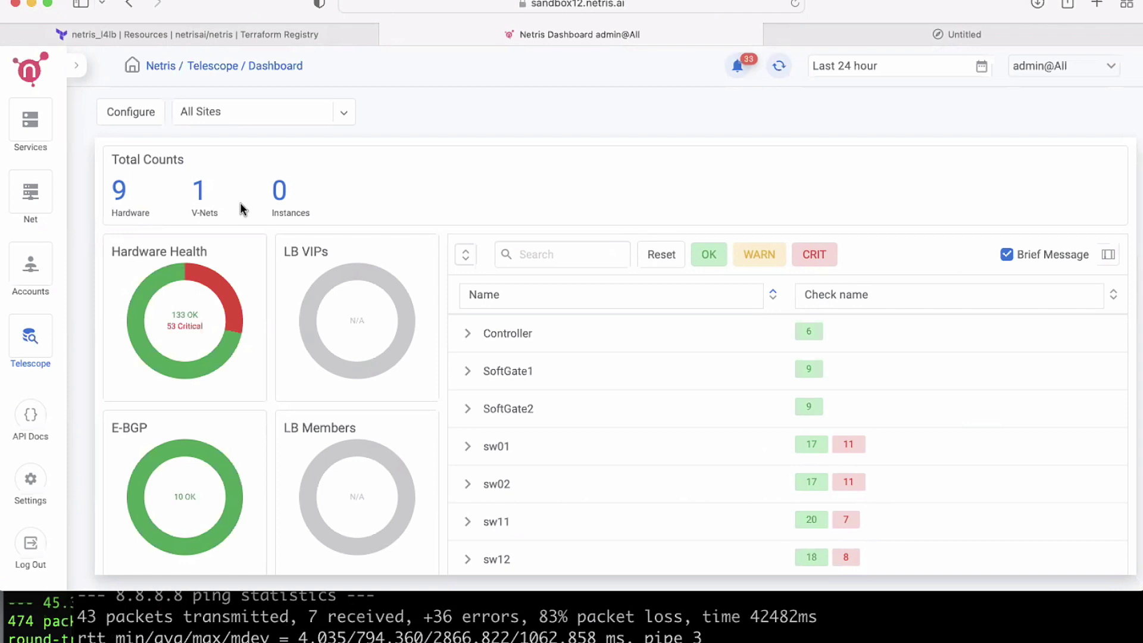
Step: Expand the test V-Net, view MAC addresses learned on swp1, then collapse it
mouse_move(63, 104)
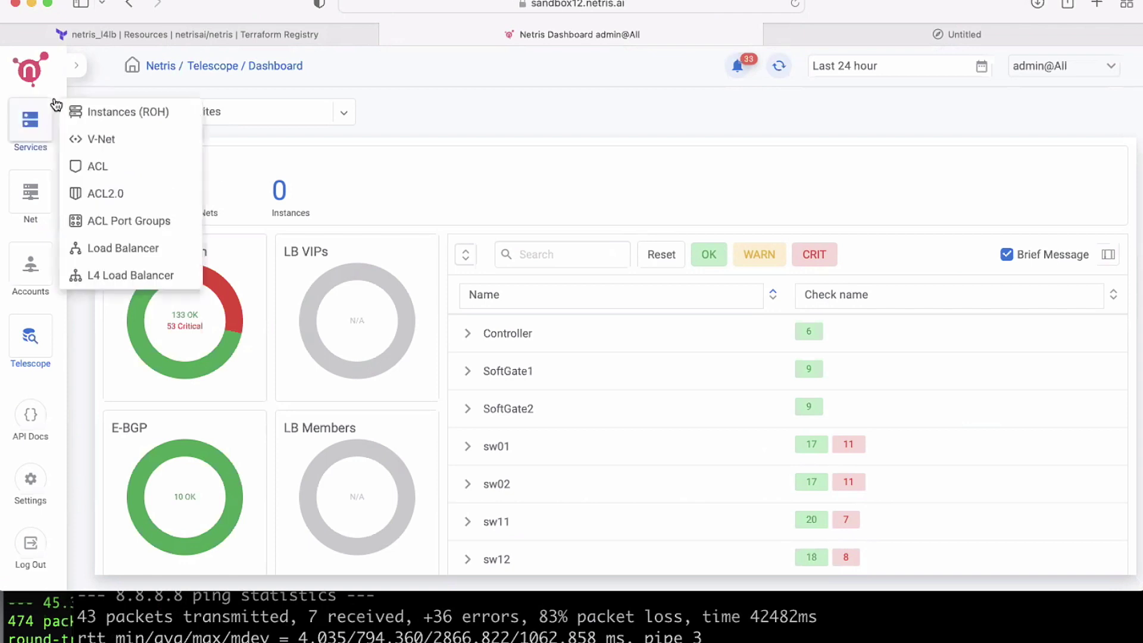
click(83, 140)
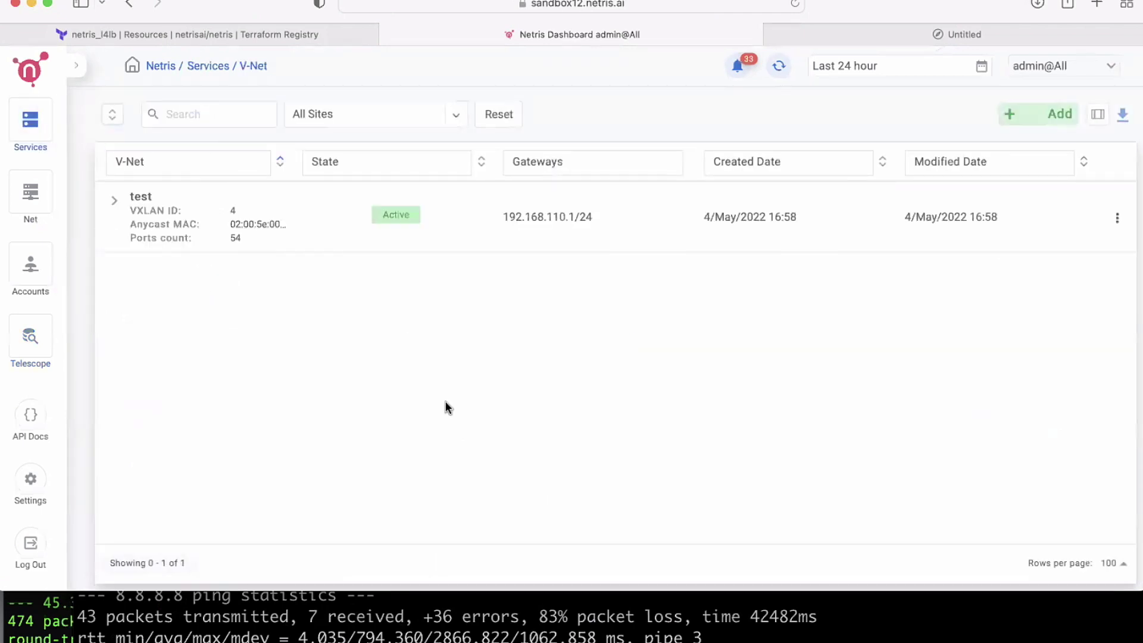
click(115, 202)
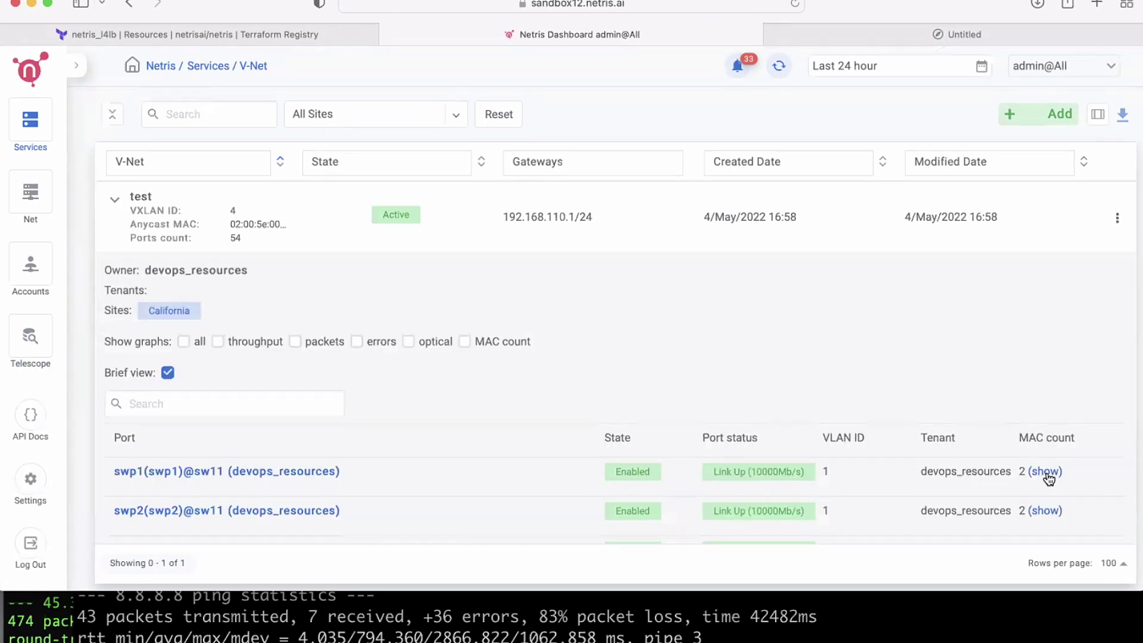
click(1046, 473)
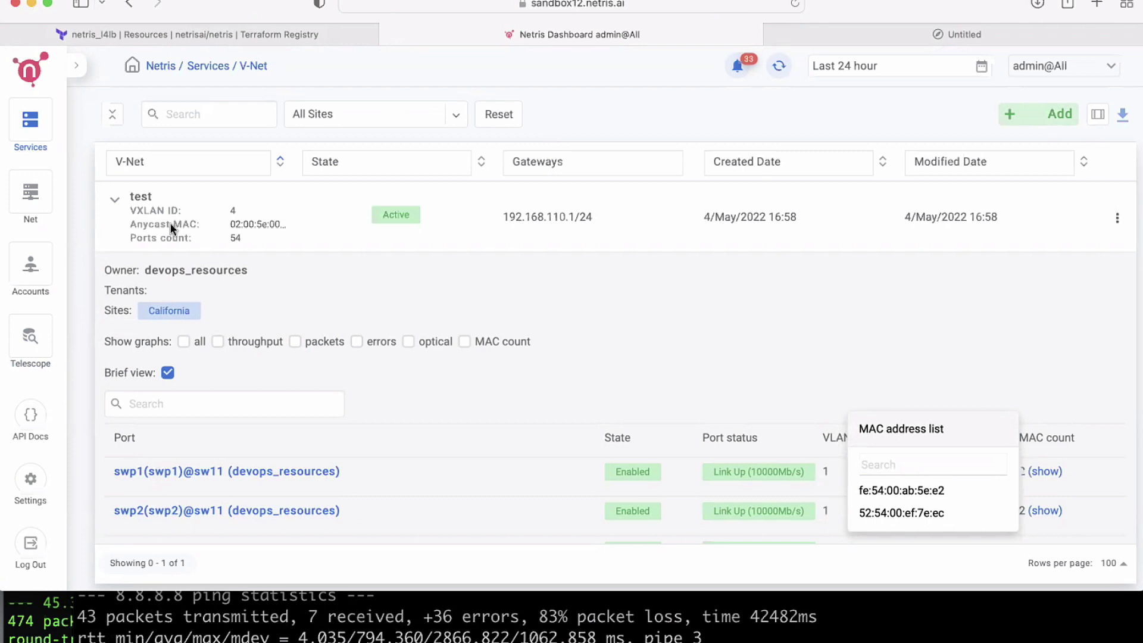
click(128, 209)
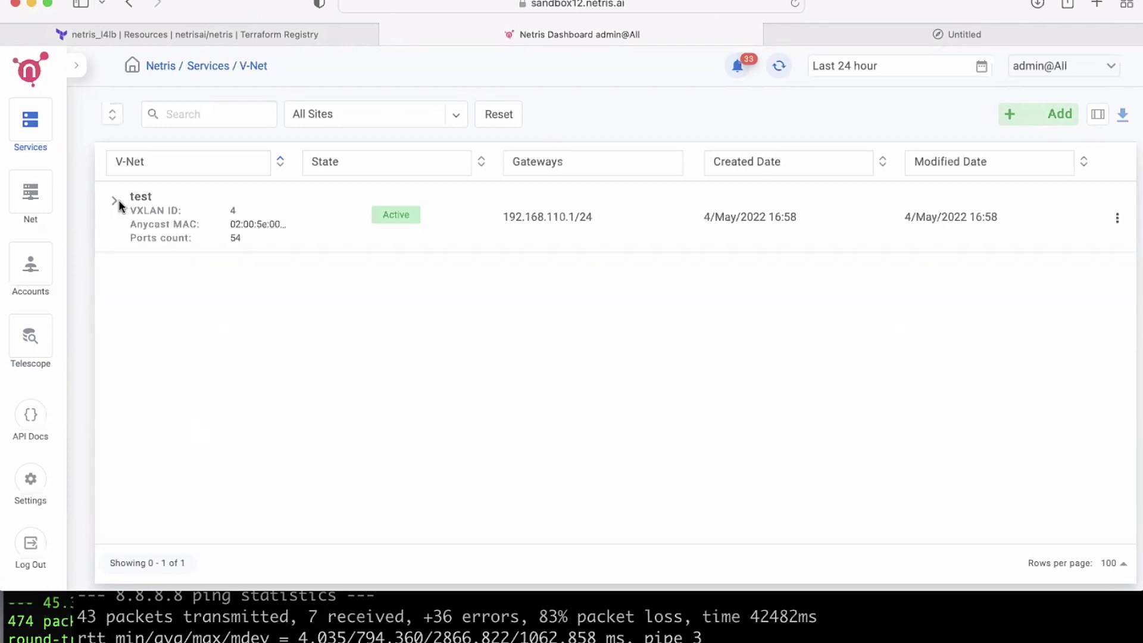